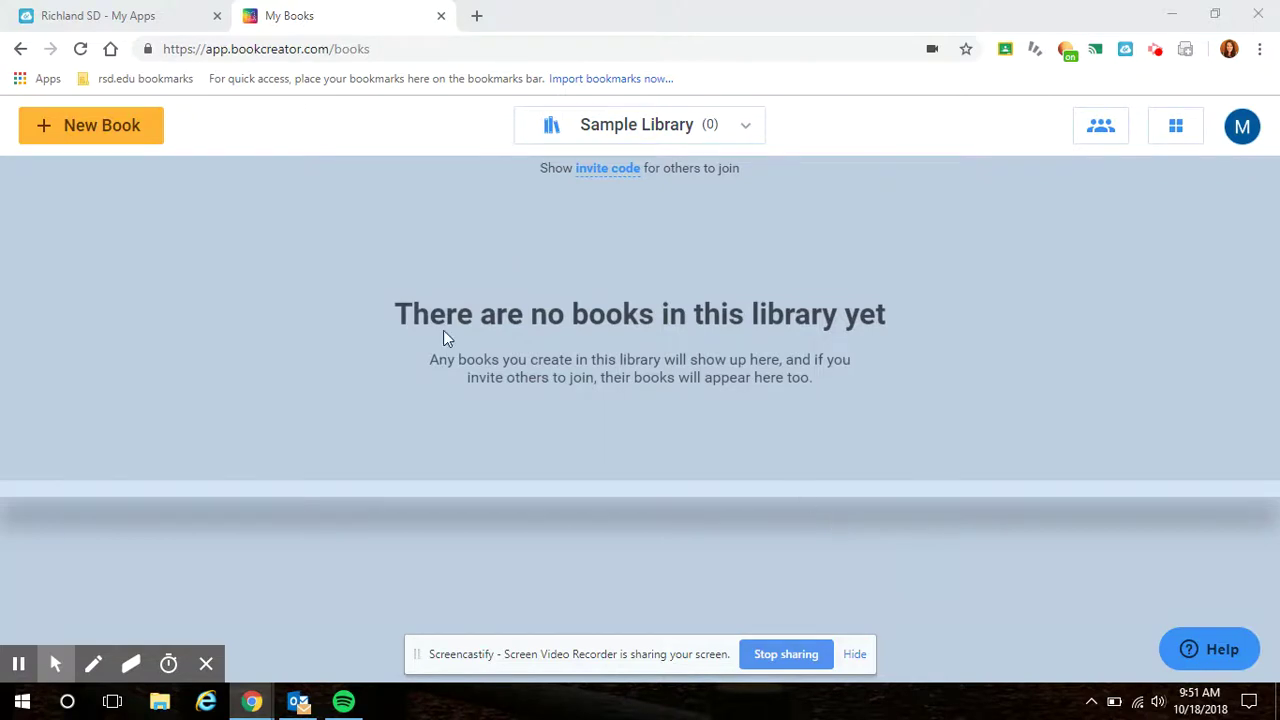
Step: Create a new book in the Sample Library using the Square 1:1 shape
{"action": "left_click", "coordinate": [122, 20]}
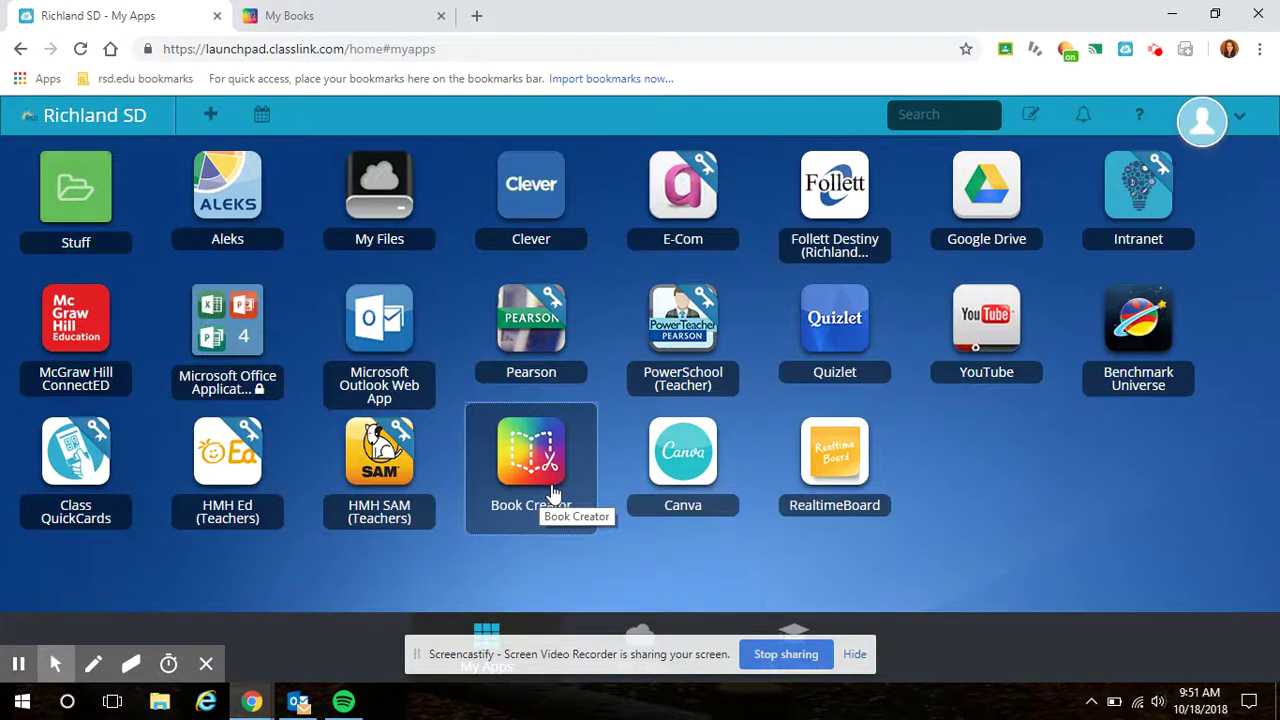
{"action": "left_click", "coordinate": [385, 22]}
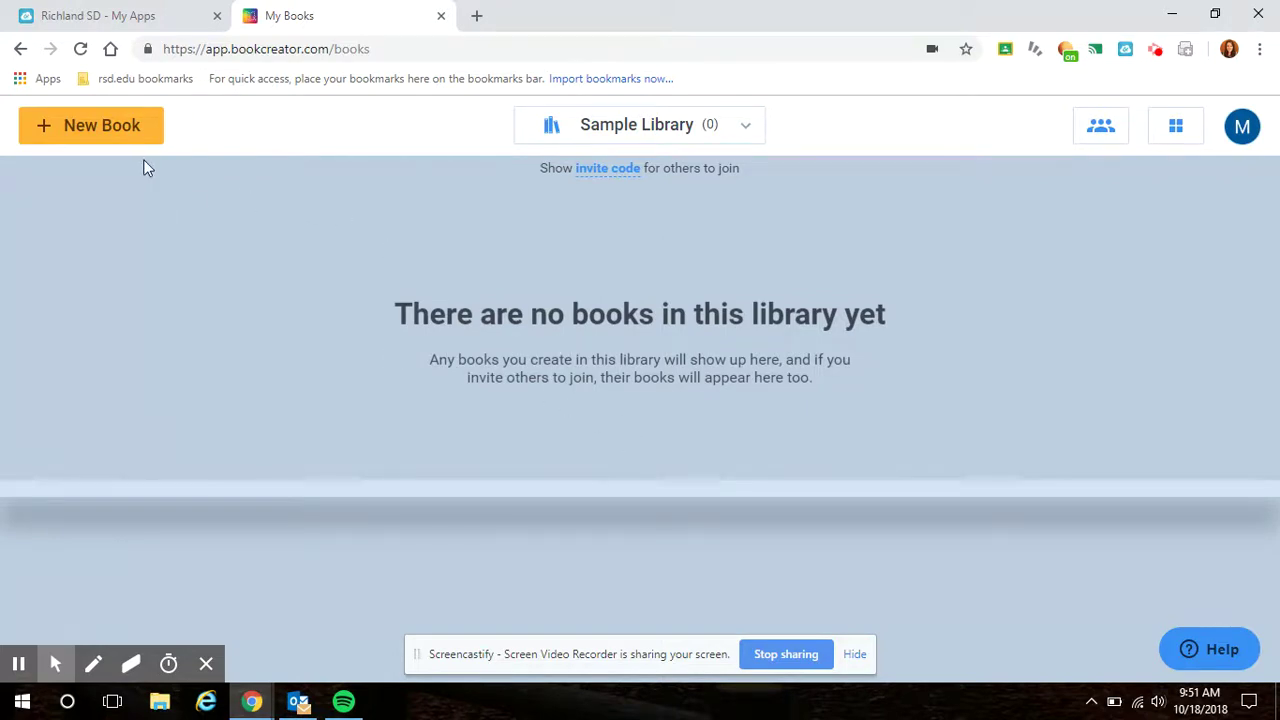
{"action": "left_click", "coordinate": [129, 138]}
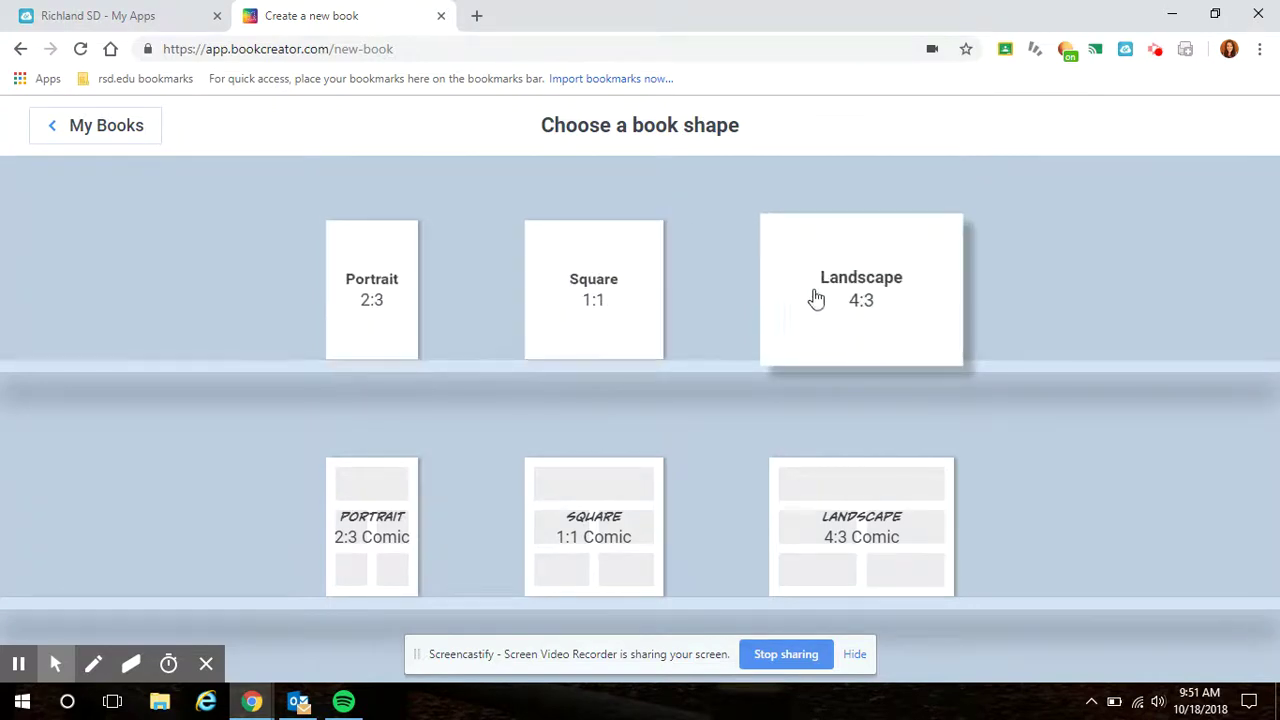
{"action": "left_click", "coordinate": [622, 304]}
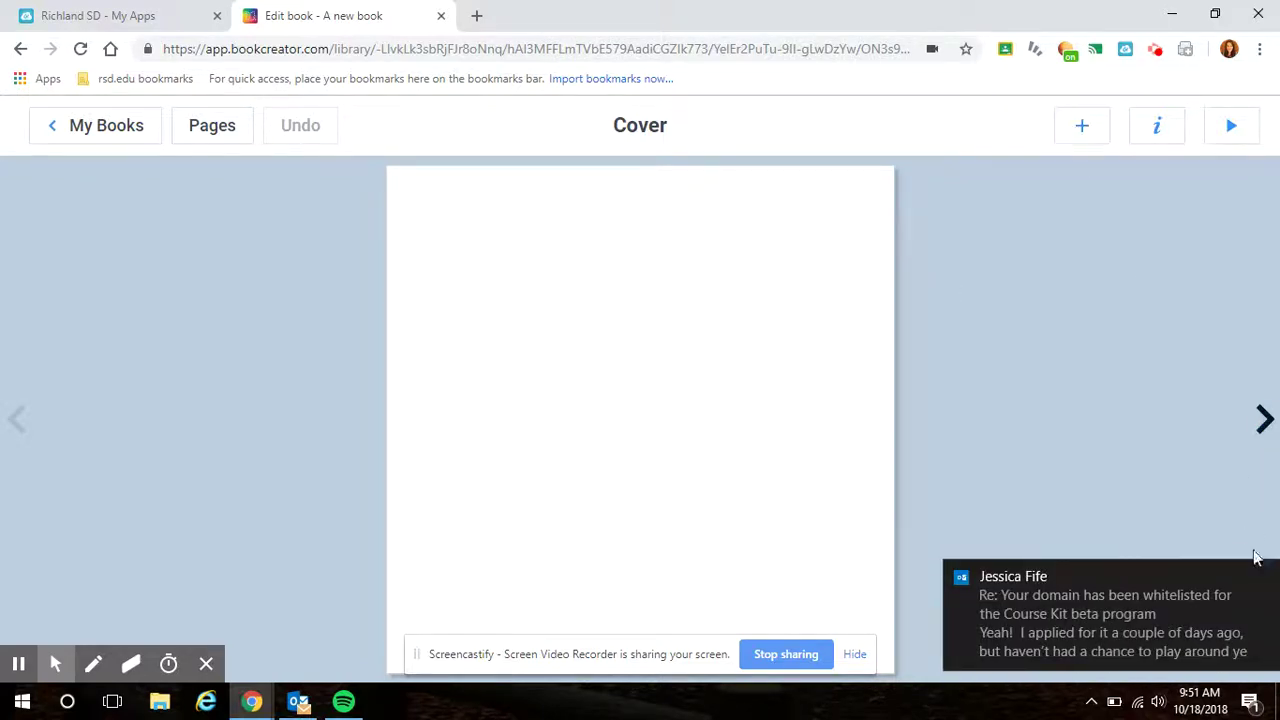
{"action": "left_click", "coordinate": [1266, 578]}
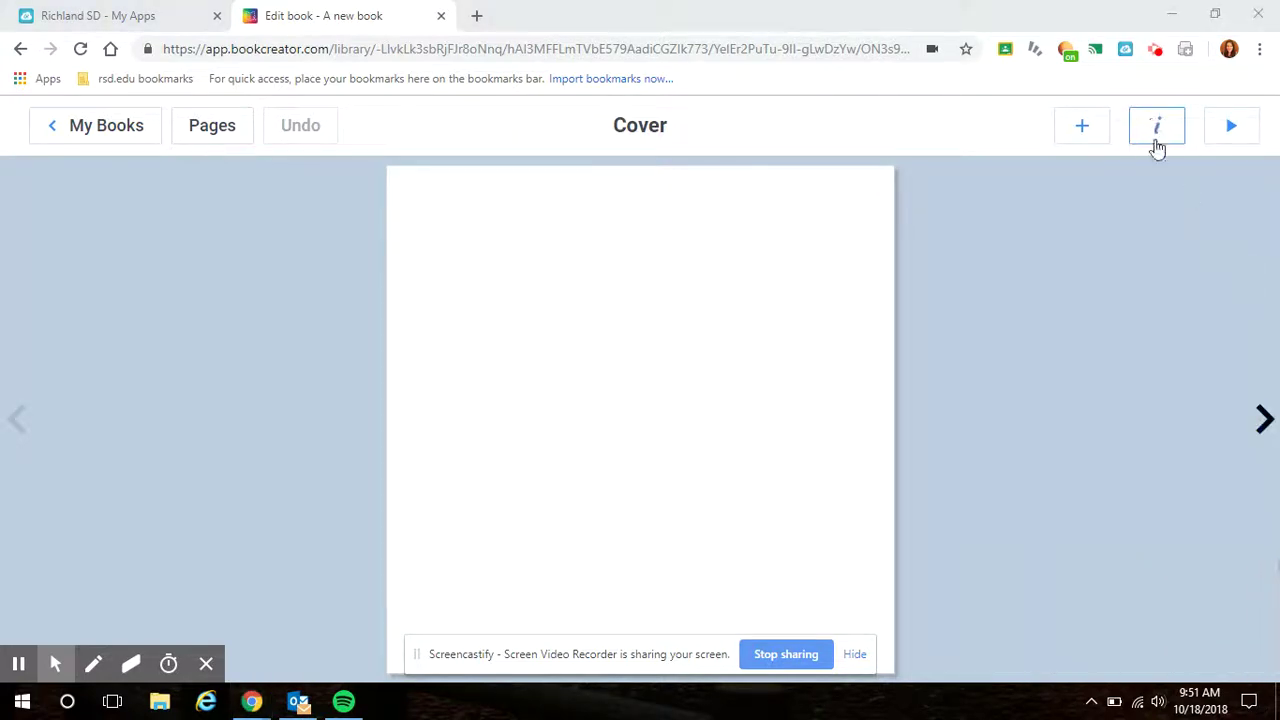
{"action": "left_click", "coordinate": [1082, 128]}
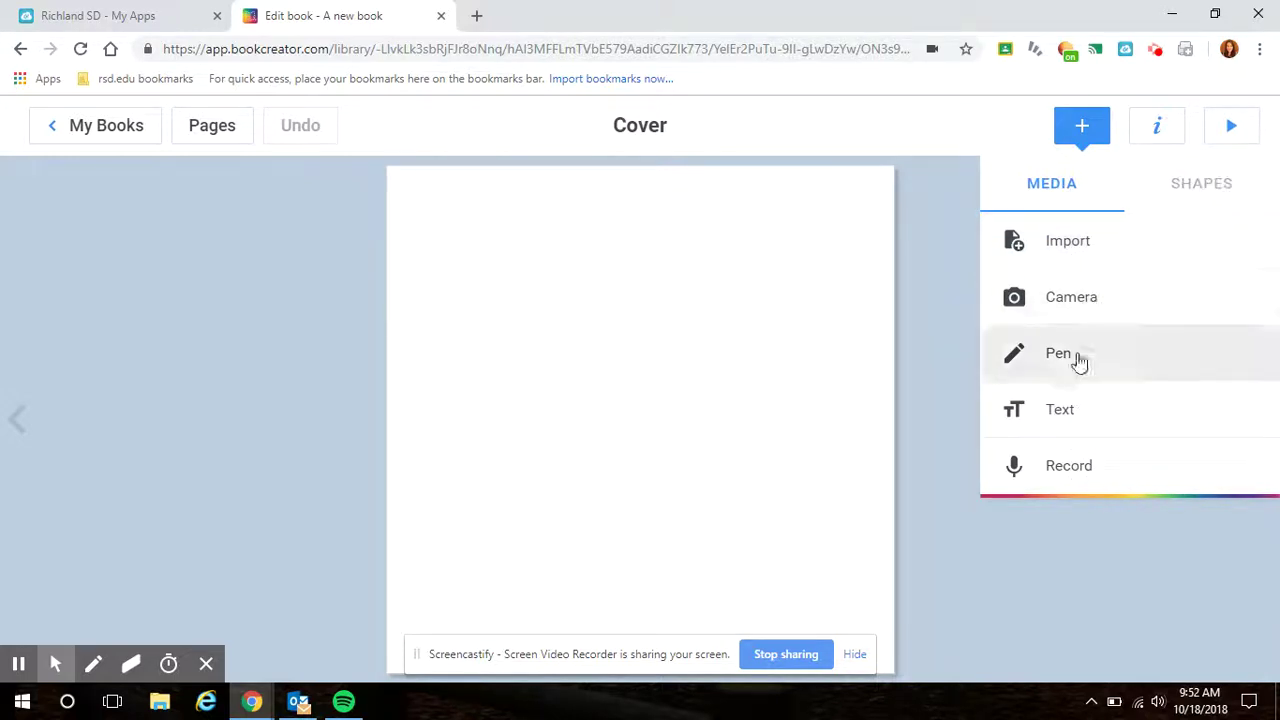
{"action": "left_click", "coordinate": [1199, 186]}
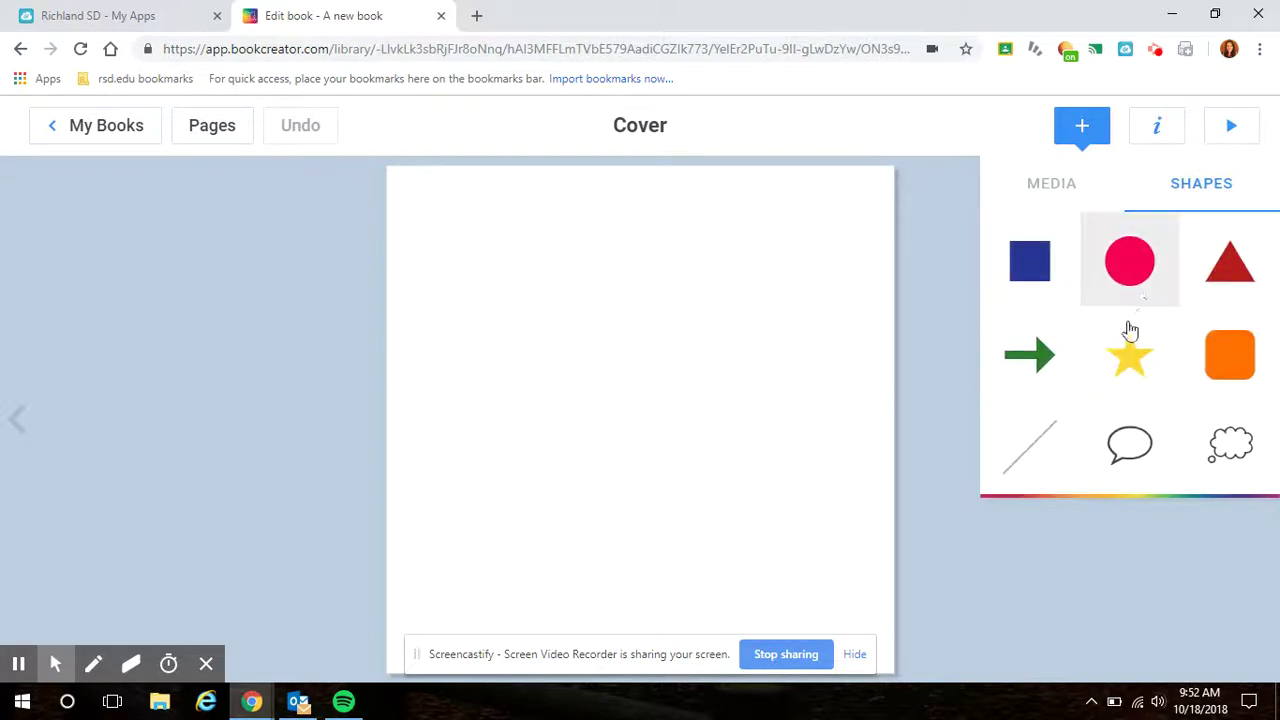
{"action": "left_click", "coordinate": [1058, 185]}
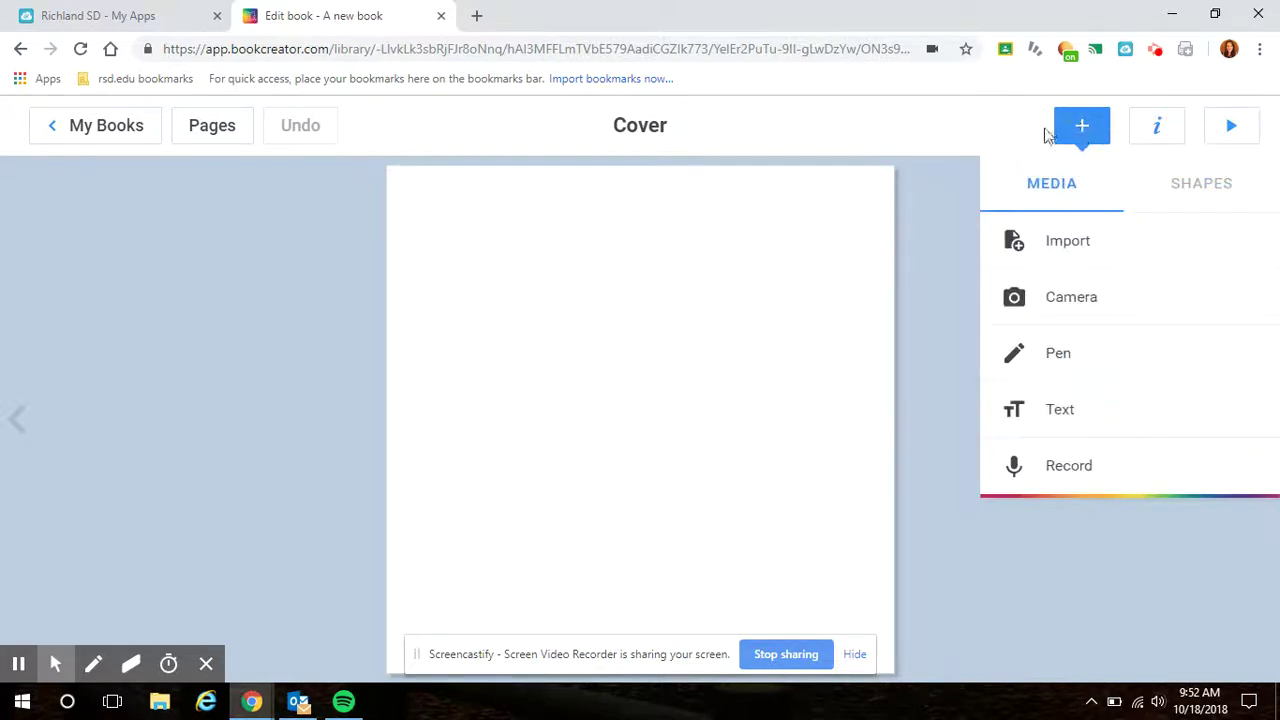
Step: Try the wide-grid paper background and the solid light blue color on the cover
{"action": "left_click", "coordinate": [1152, 125]}
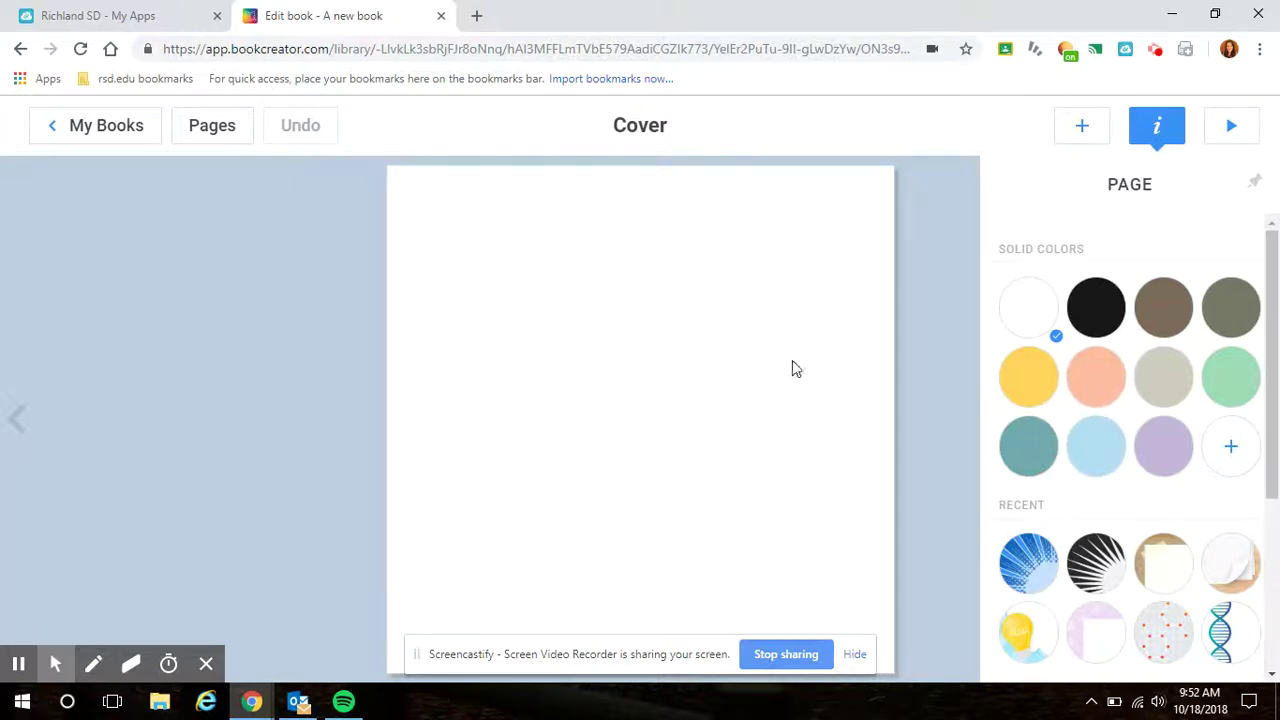
{"action": "scroll", "coordinate": [1137, 345], "scroll_direction": "down", "scroll_amount": 3}
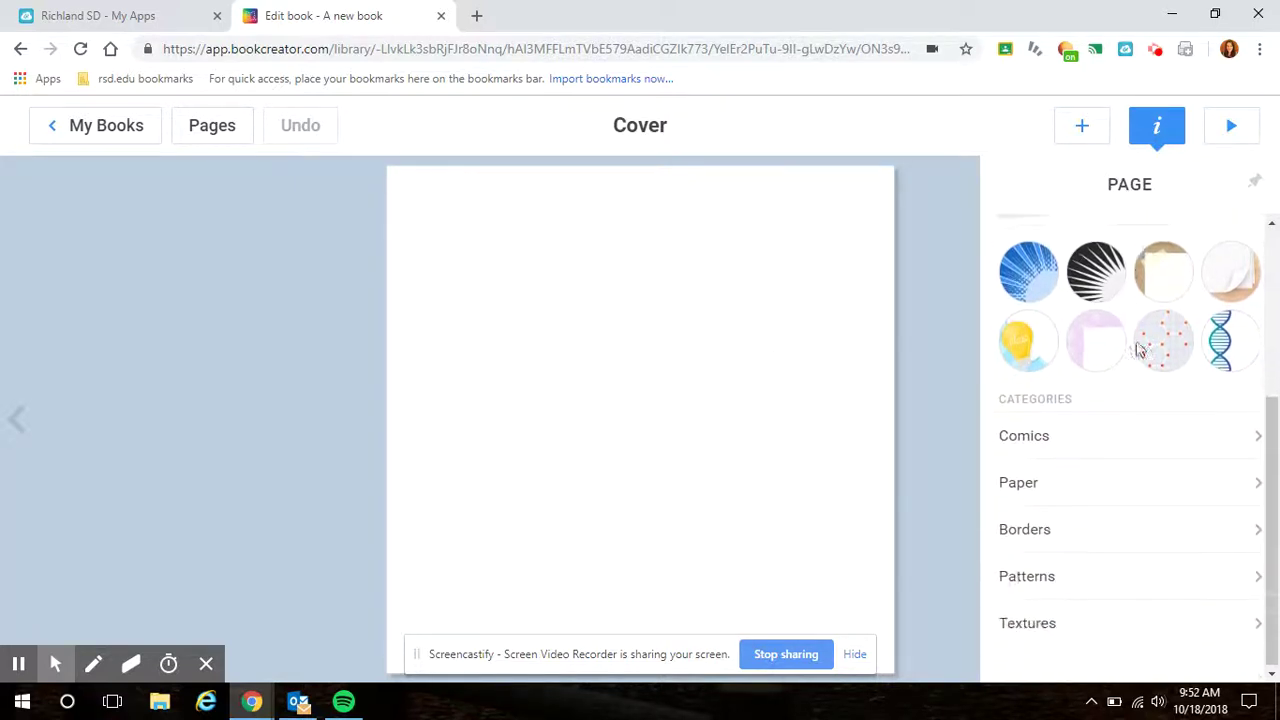
{"action": "scroll", "coordinate": [1090, 503], "scroll_direction": "up", "scroll_amount": 3}
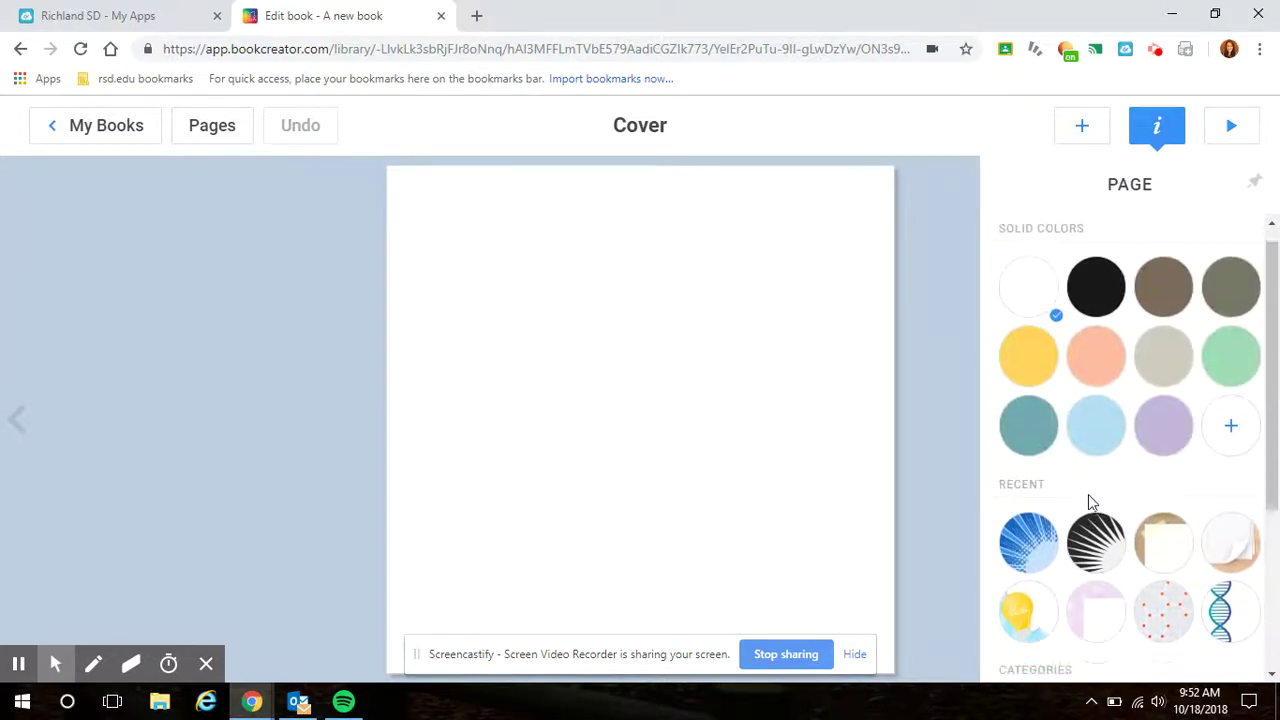
{"action": "scroll", "coordinate": [1090, 503], "scroll_direction": "down", "scroll_amount": 3}
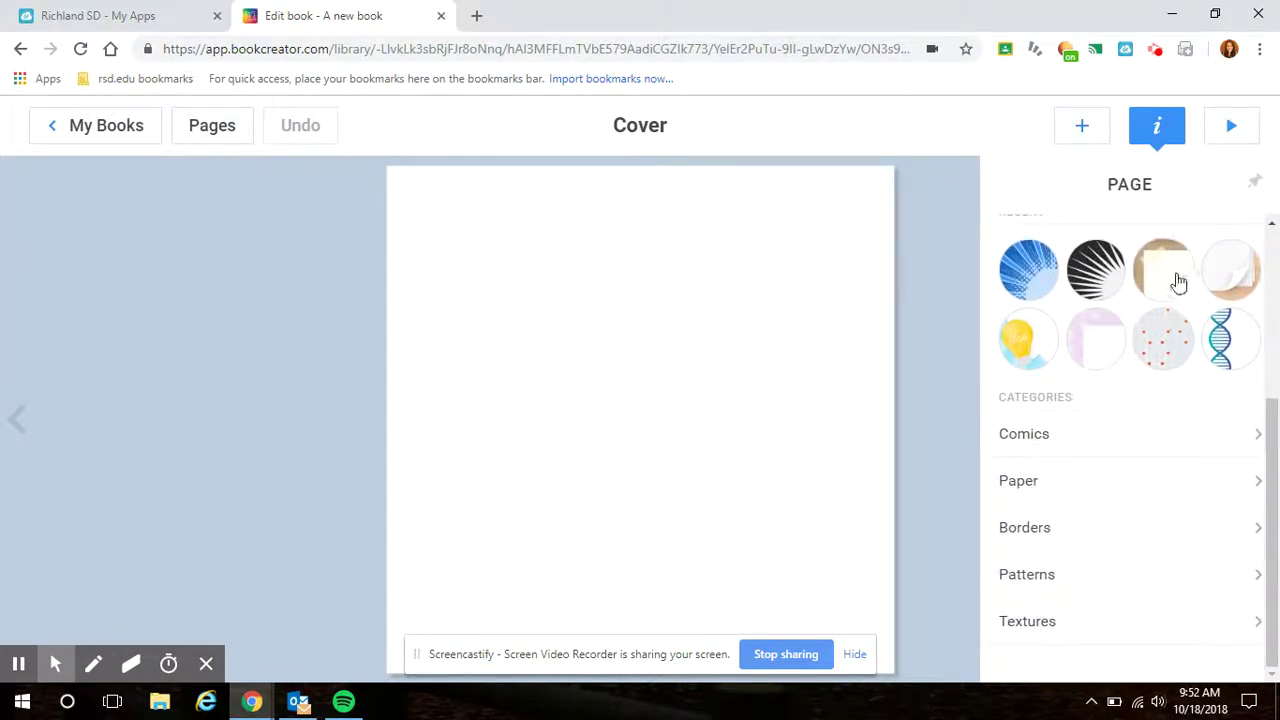
{"action": "left_click", "coordinate": [1050, 497]}
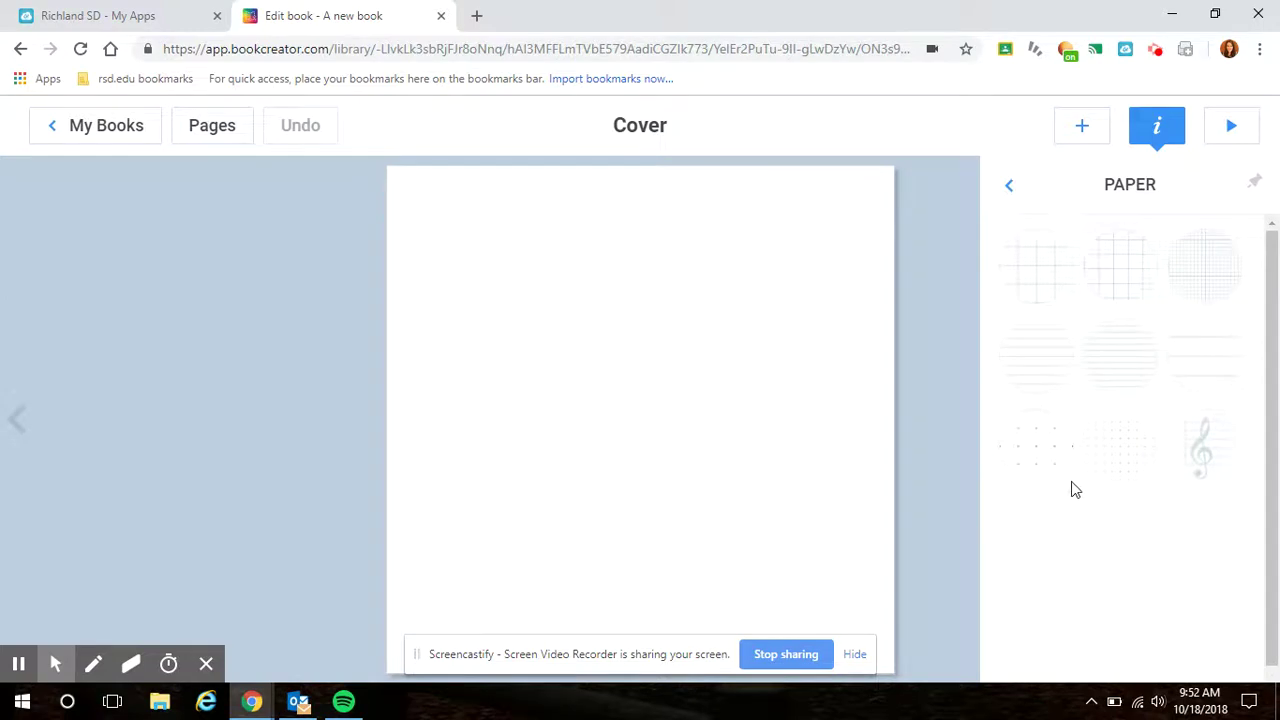
{"action": "left_click", "coordinate": [1054, 273]}
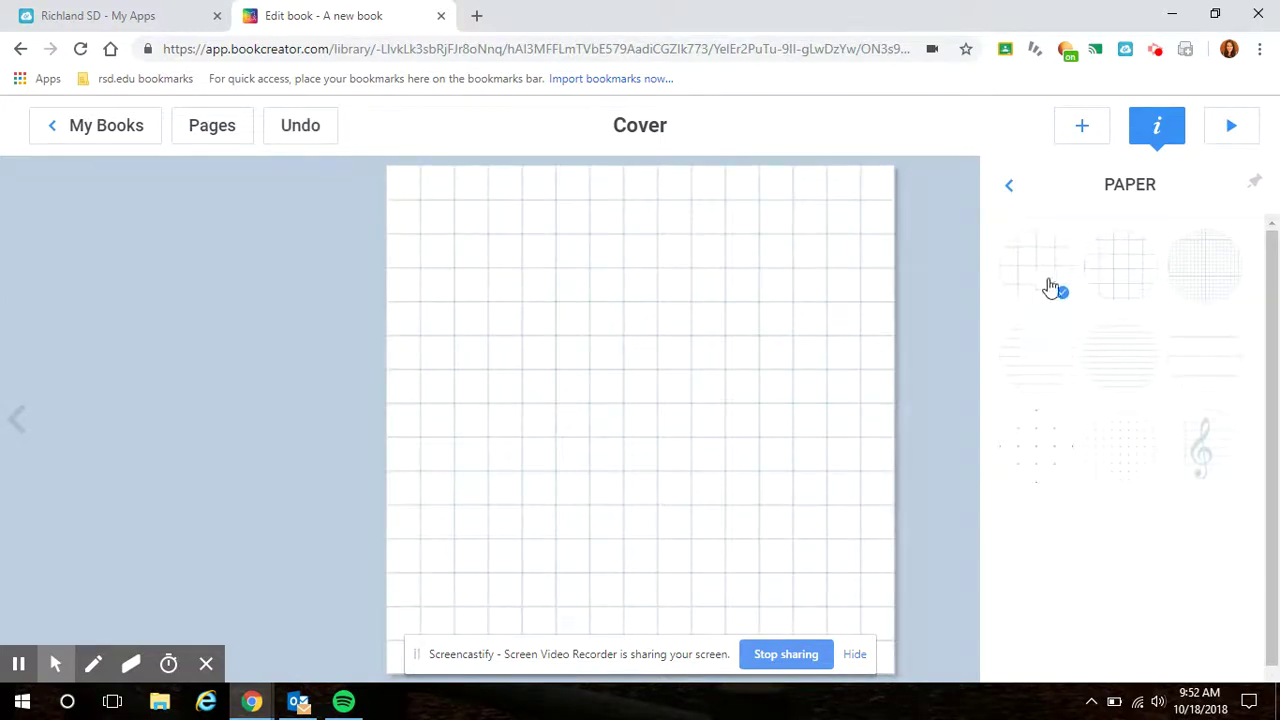
{"action": "left_click", "coordinate": [1012, 192]}
{"action": "left_click", "coordinate": [1108, 458]}
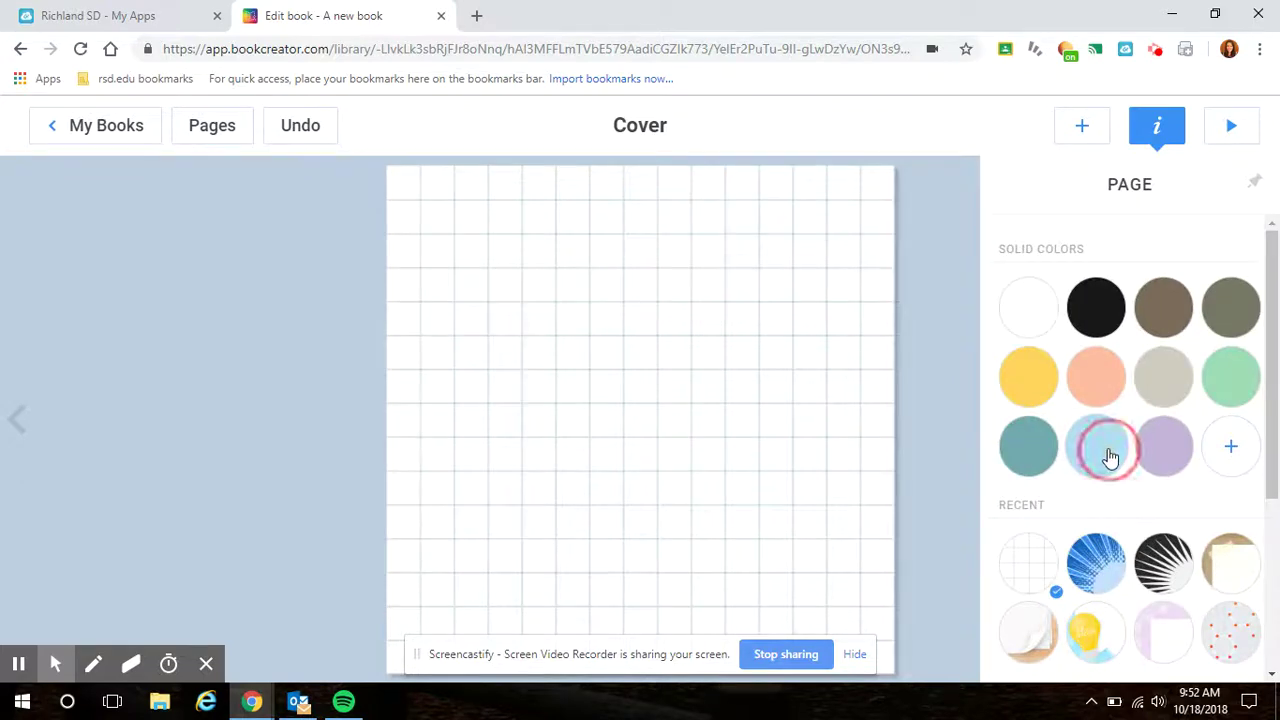
Step: Apply the dark navy comic background with white radiating lines to the cover
{"action": "scroll", "coordinate": [1148, 519], "scroll_direction": "down", "scroll_amount": 3}
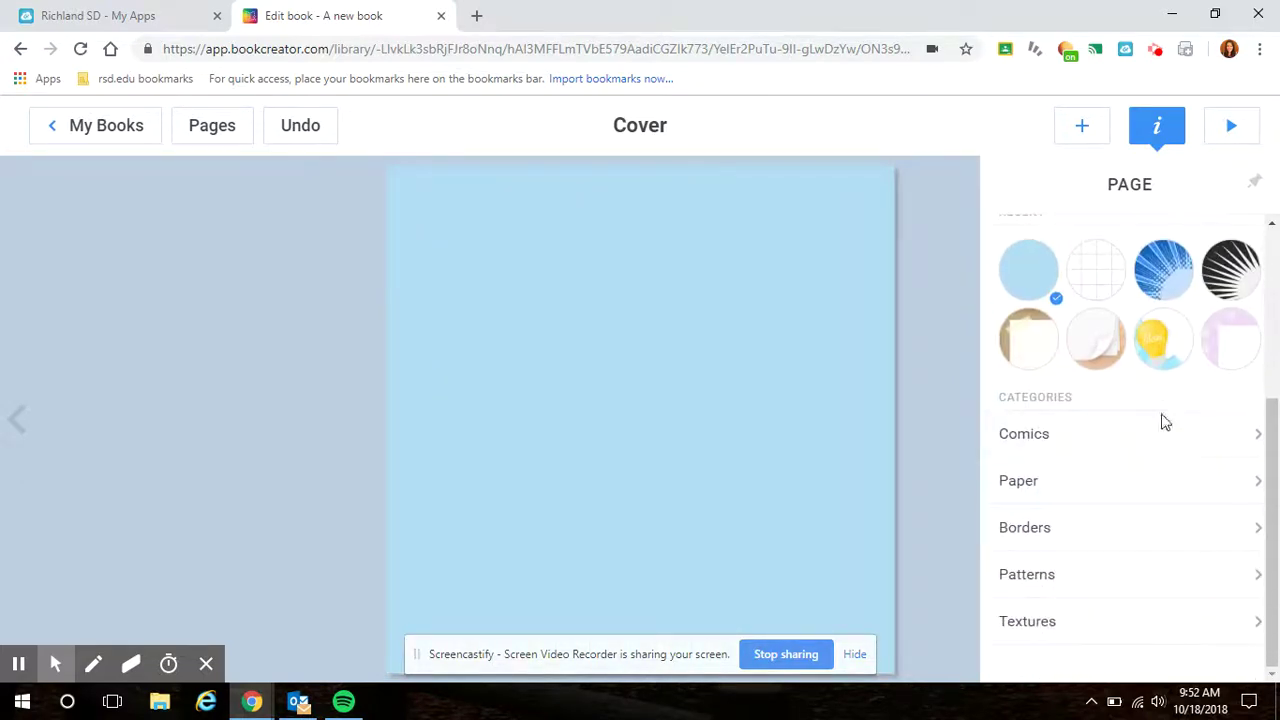
{"action": "left_click", "coordinate": [1054, 434]}
{"action": "scroll", "coordinate": [1171, 457], "scroll_direction": "down", "scroll_amount": 3}
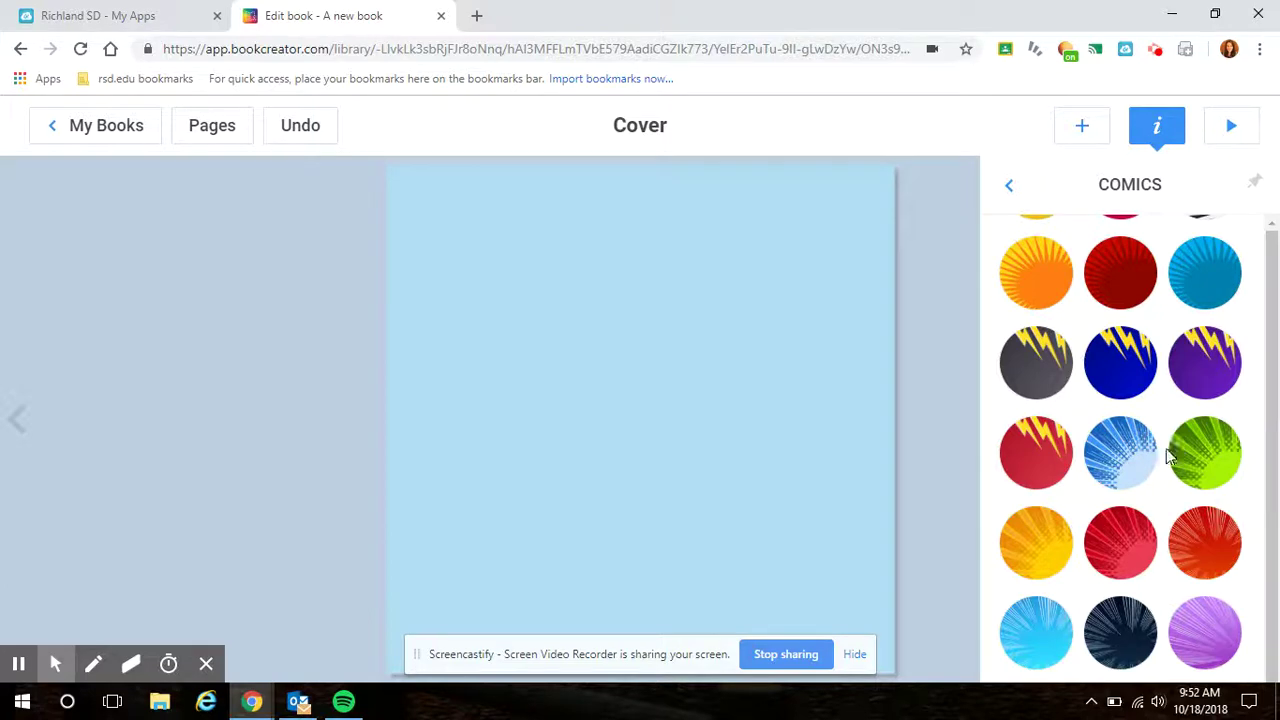
{"action": "left_click", "coordinate": [1120, 645]}
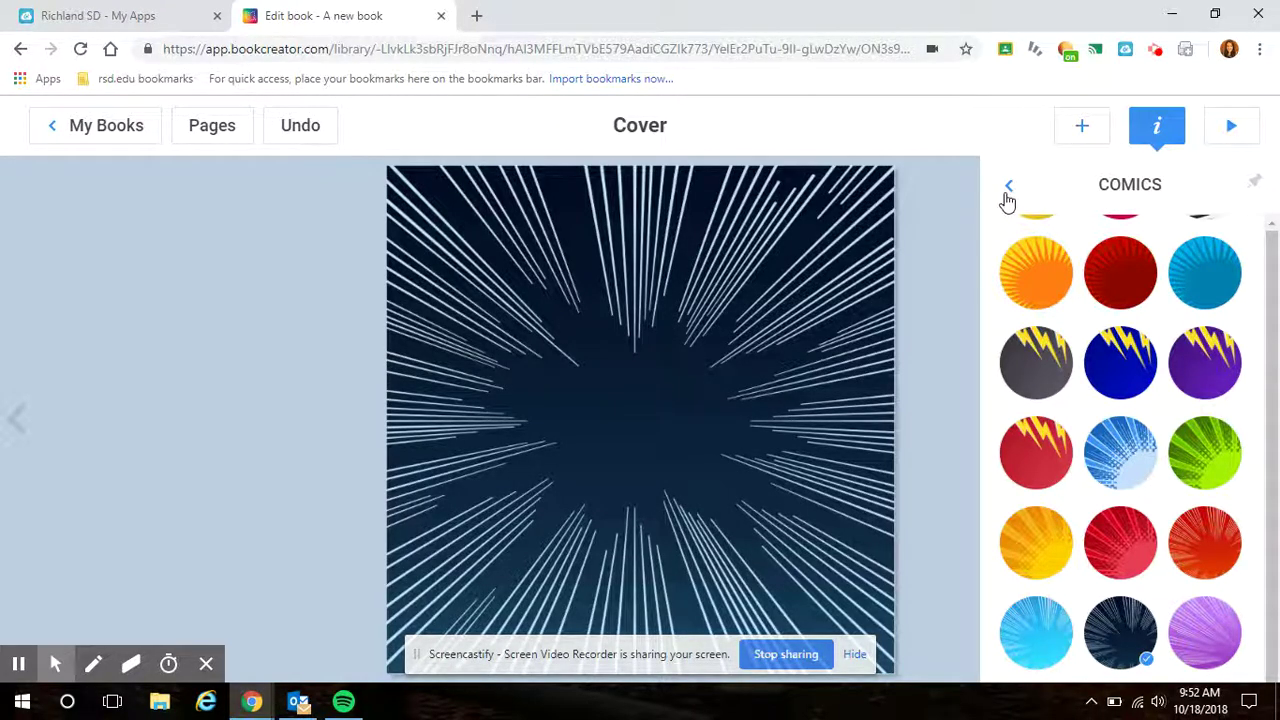
{"action": "left_click", "coordinate": [1009, 190]}
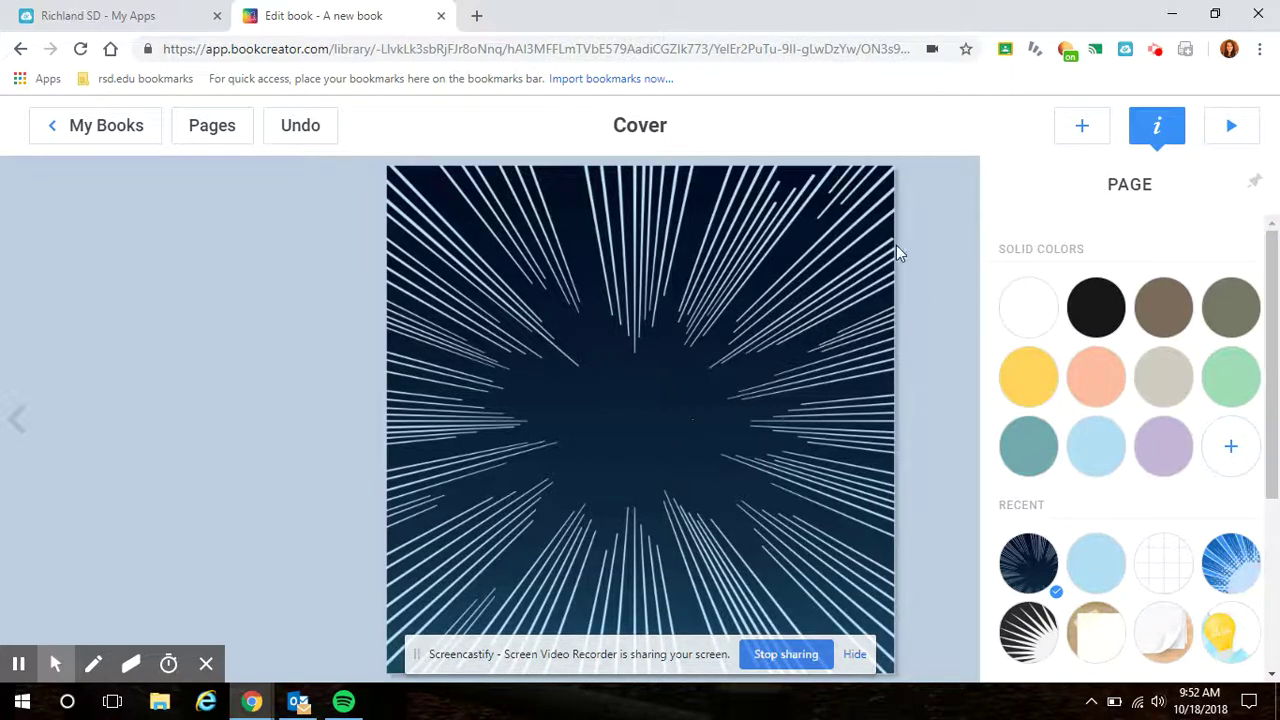
Step: Add the text "All about my dog." to the cover and move it to the middle of the page
{"action": "left_click", "coordinate": [1082, 127]}
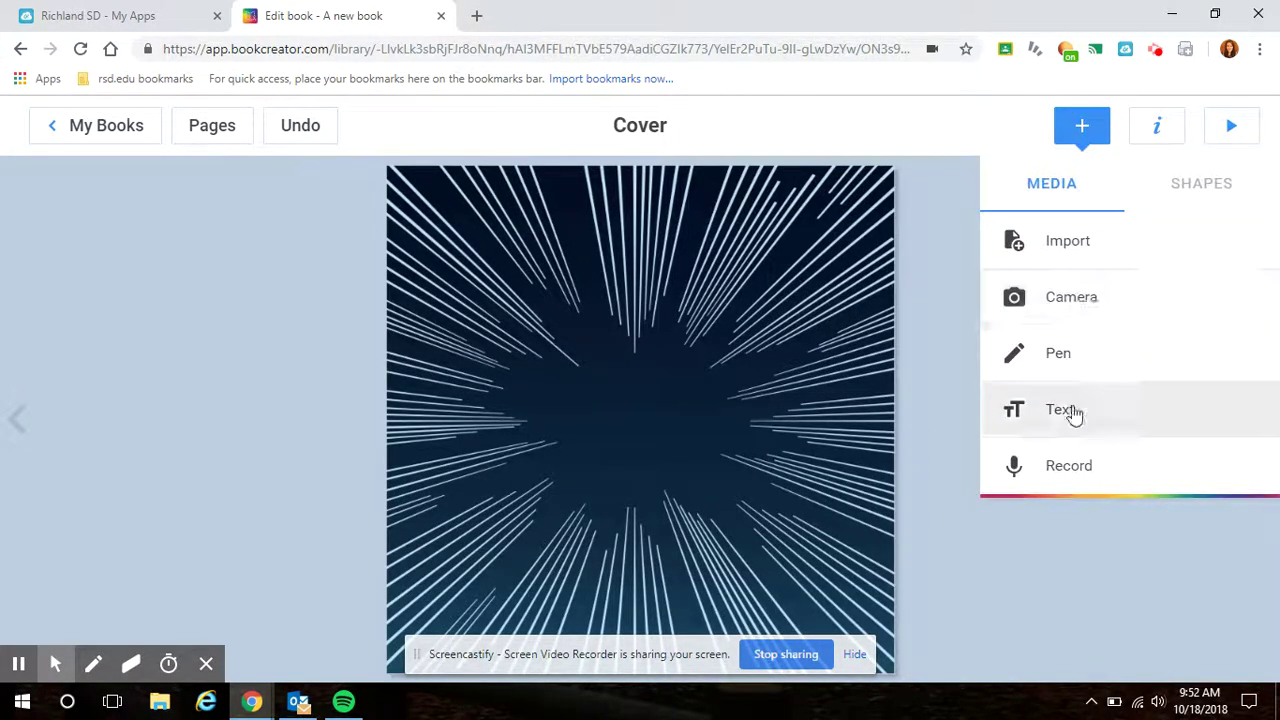
{"action": "left_click", "coordinate": [1071, 410]}
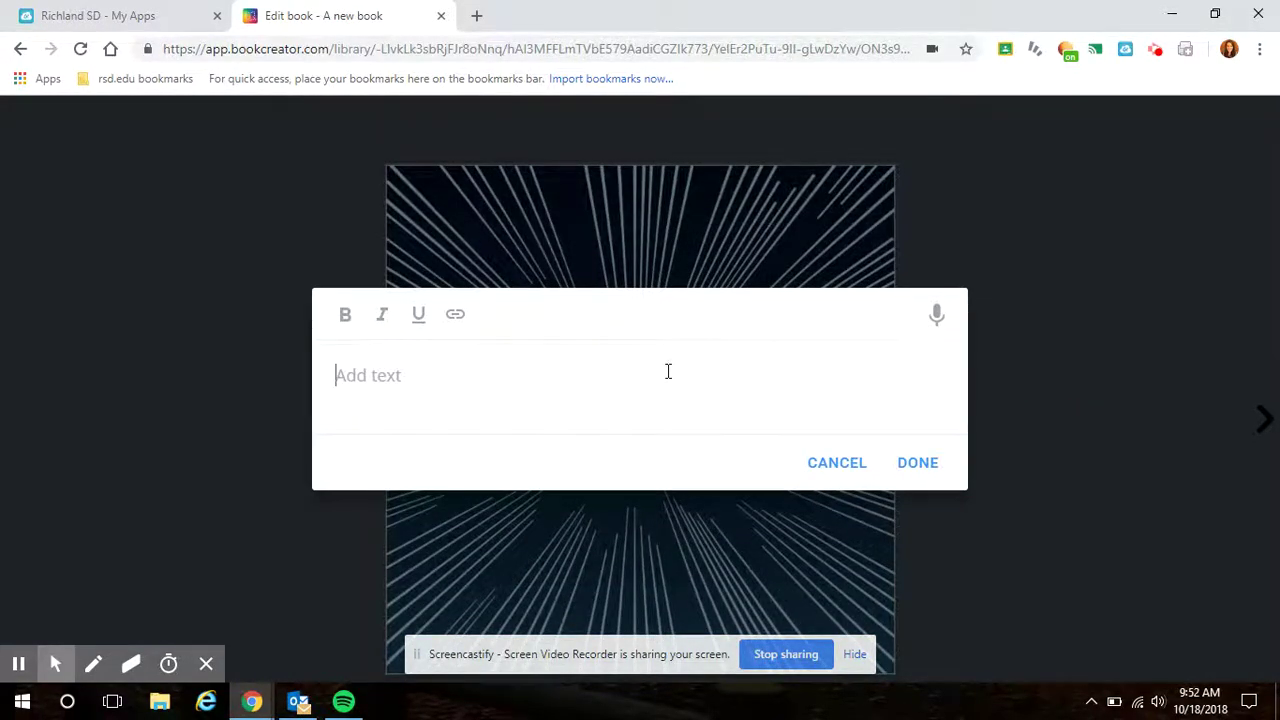
{"action": "type", "text": "Thi"}
{"action": "key", "text": "BackSpace"}
{"action": "key", "text": "BackSpace"}
{"action": "key", "text": "BackSpace"}
{"action": "key", "text": "BackSpace"}
{"action": "key", "text": "BackSpace"}
{"action": "key", "text": "BackSpace"}
{"action": "key", "text": "BackSpace"}
{"action": "type", "text": "All "}
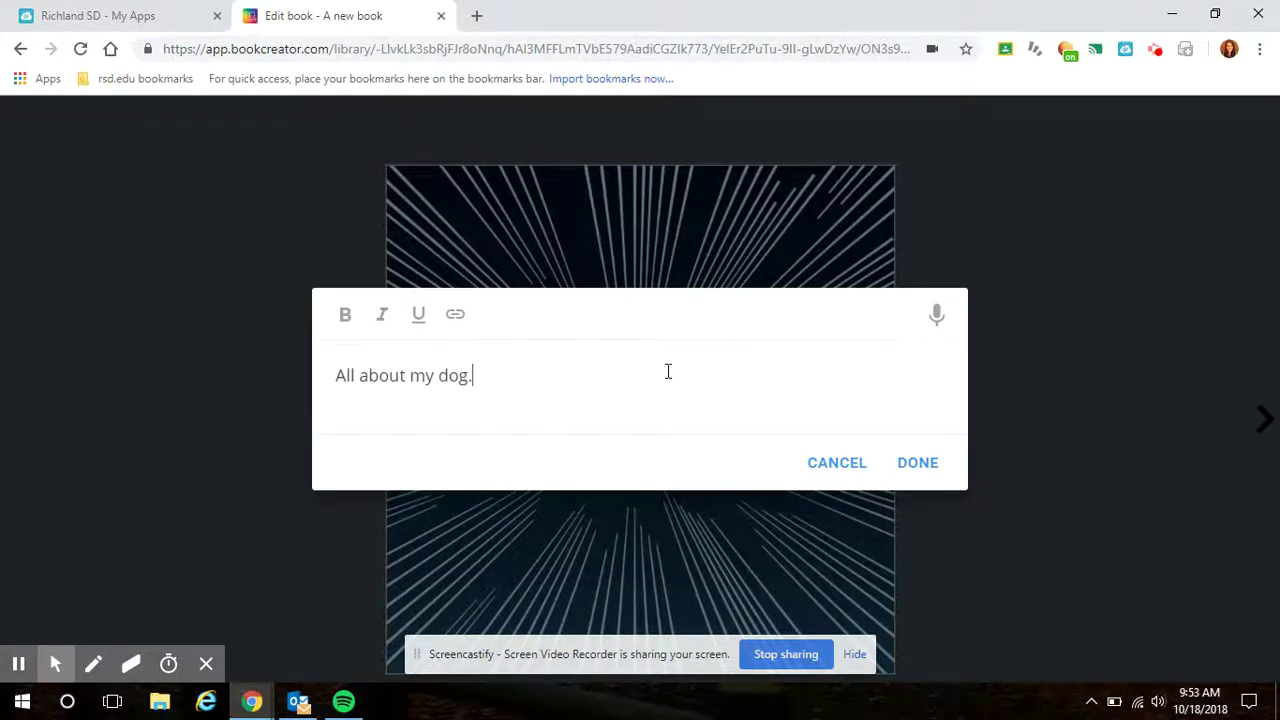
{"action": "type", "text": "about my dog."}
{"action": "left_click", "coordinate": [918, 463]}
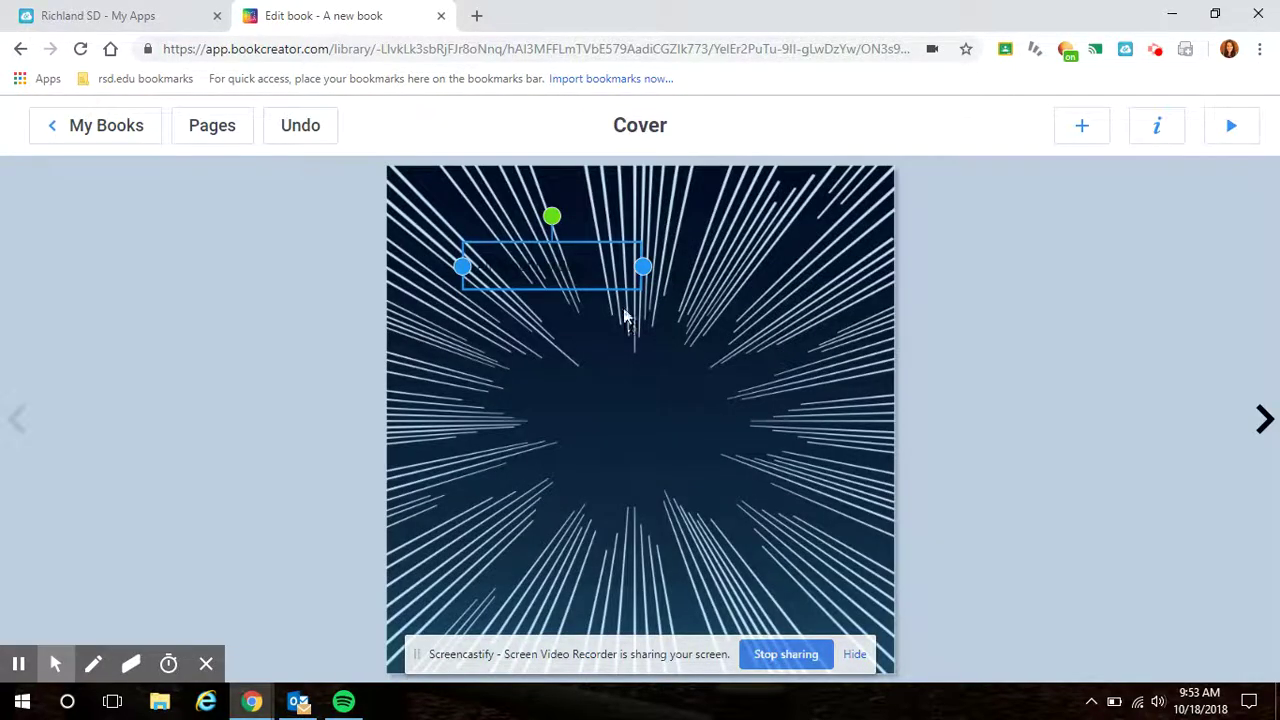
{"action": "left_click_drag", "start_coordinate": [601, 290], "coordinate": [636, 406]}
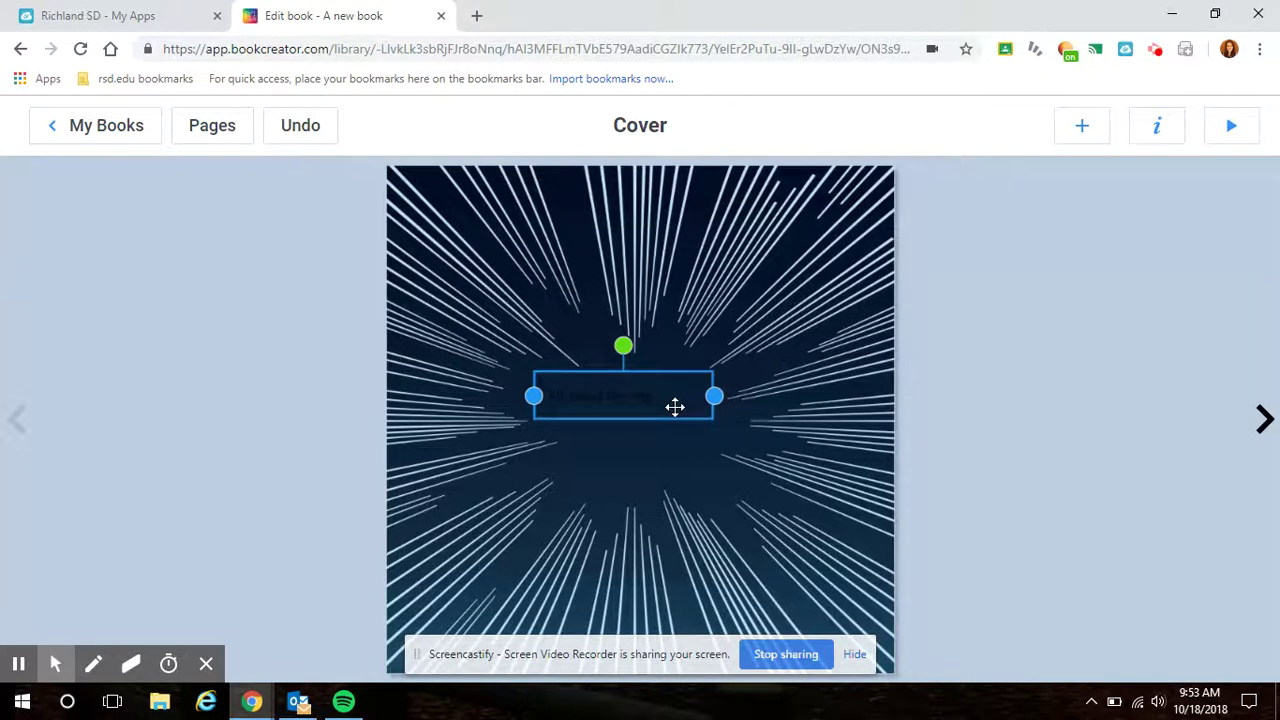
Step: Format the cover text with size 54, white color and center alignment
{"action": "left_click", "coordinate": [1145, 124]}
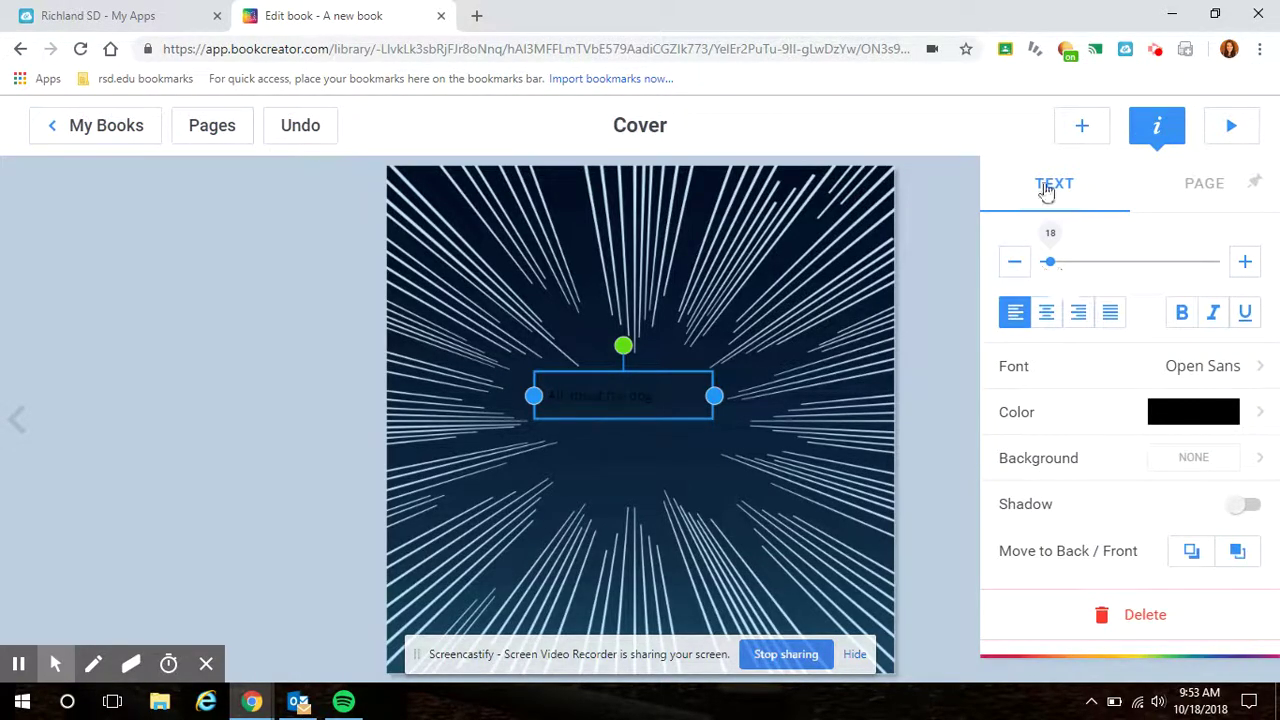
{"action": "left_click_drag", "start_coordinate": [1050, 261], "coordinate": [1076, 261]}
{"action": "left_click", "coordinate": [1215, 420]}
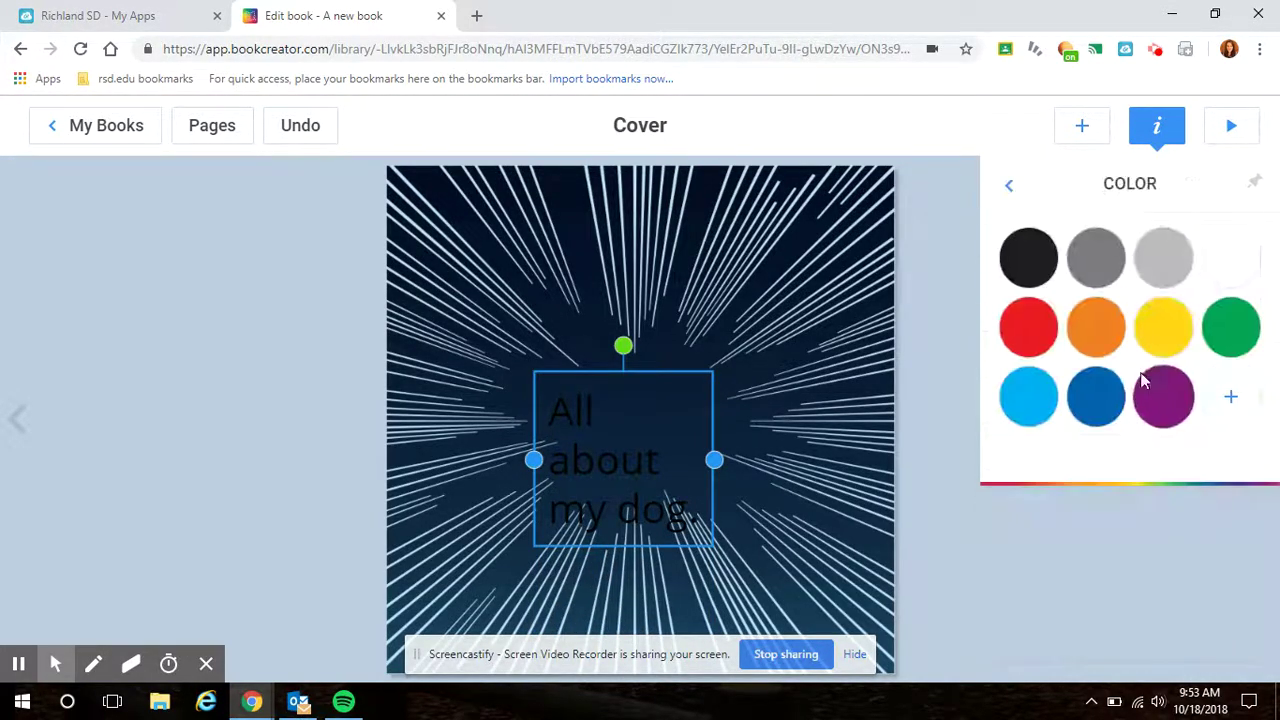
{"action": "left_click", "coordinate": [1238, 256]}
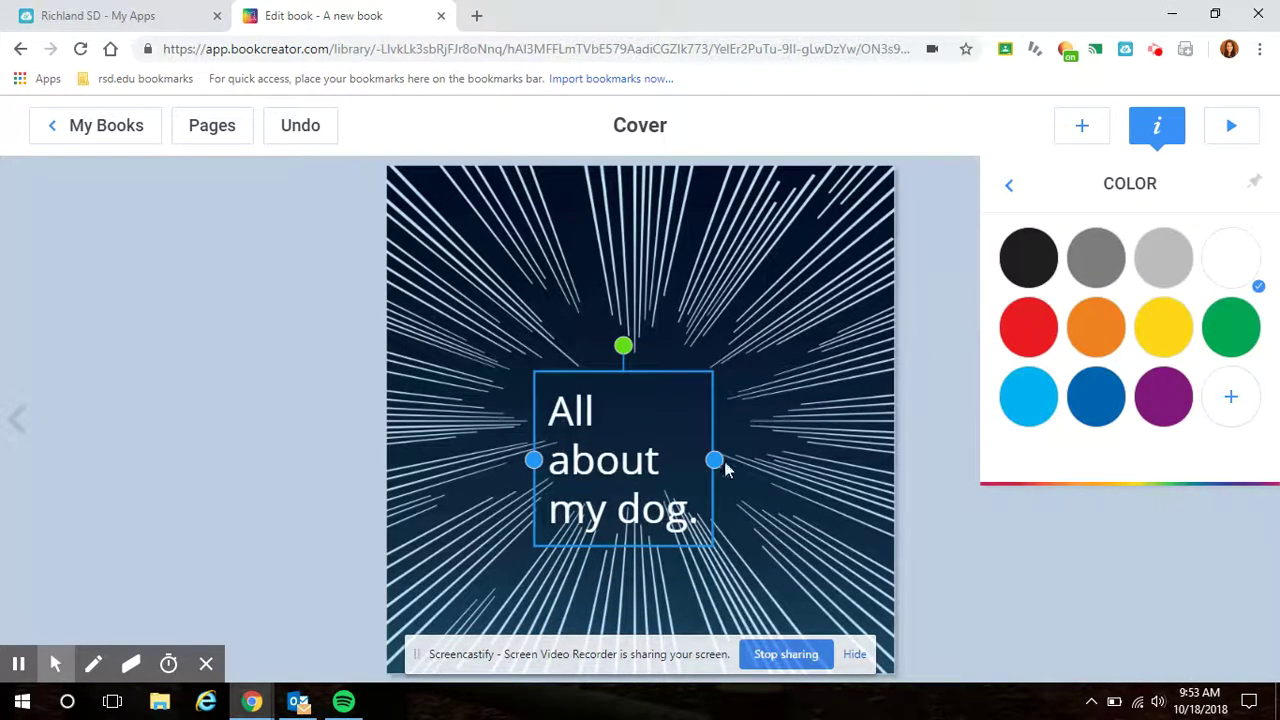
{"action": "left_click", "coordinate": [1010, 185]}
{"action": "left_click", "coordinate": [1047, 314]}
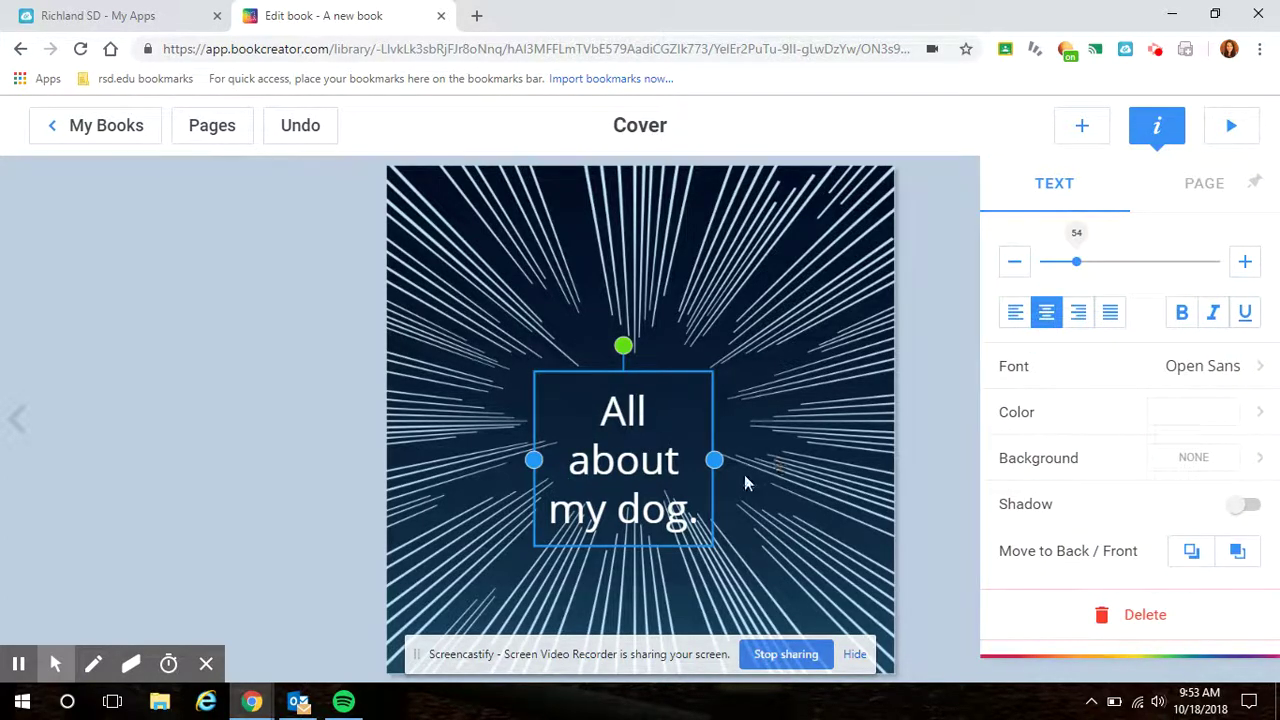
Step: Set the cover text's font to OpenDyslexic and recenter the text box on the page
{"action": "left_click", "coordinate": [1186, 370]}
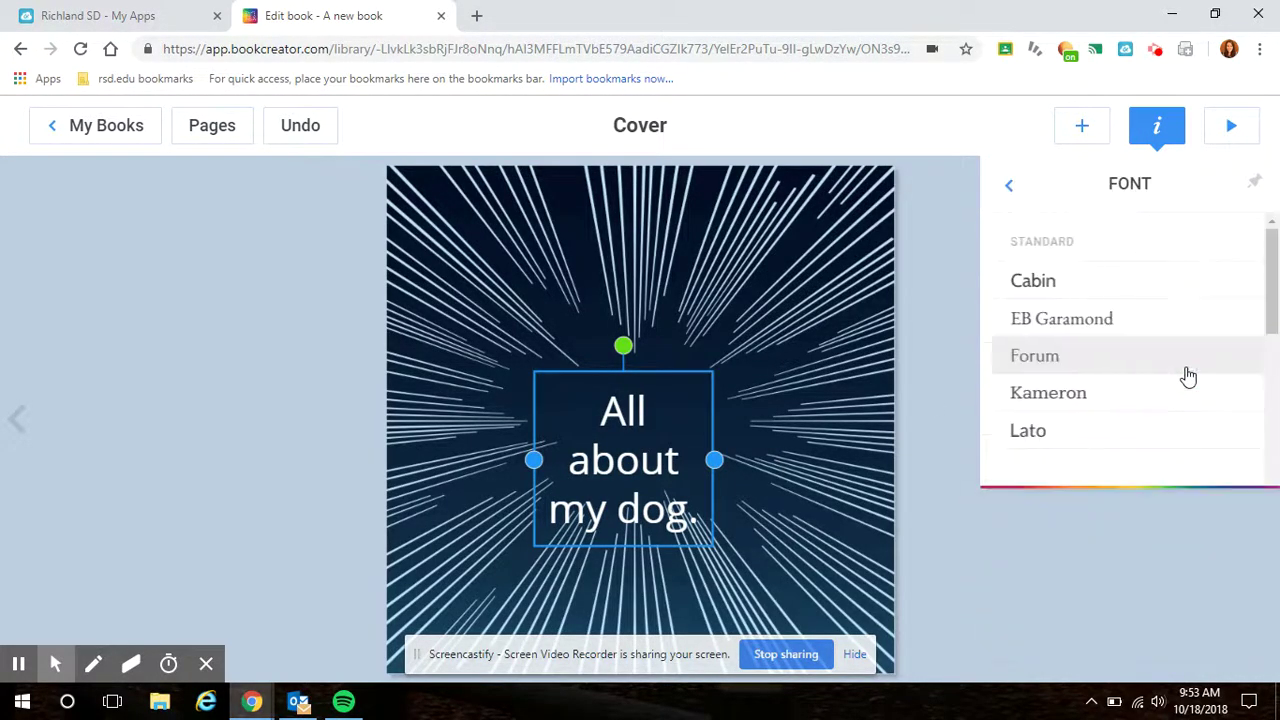
{"action": "scroll", "coordinate": [1133, 424], "scroll_direction": "down", "scroll_amount": 5}
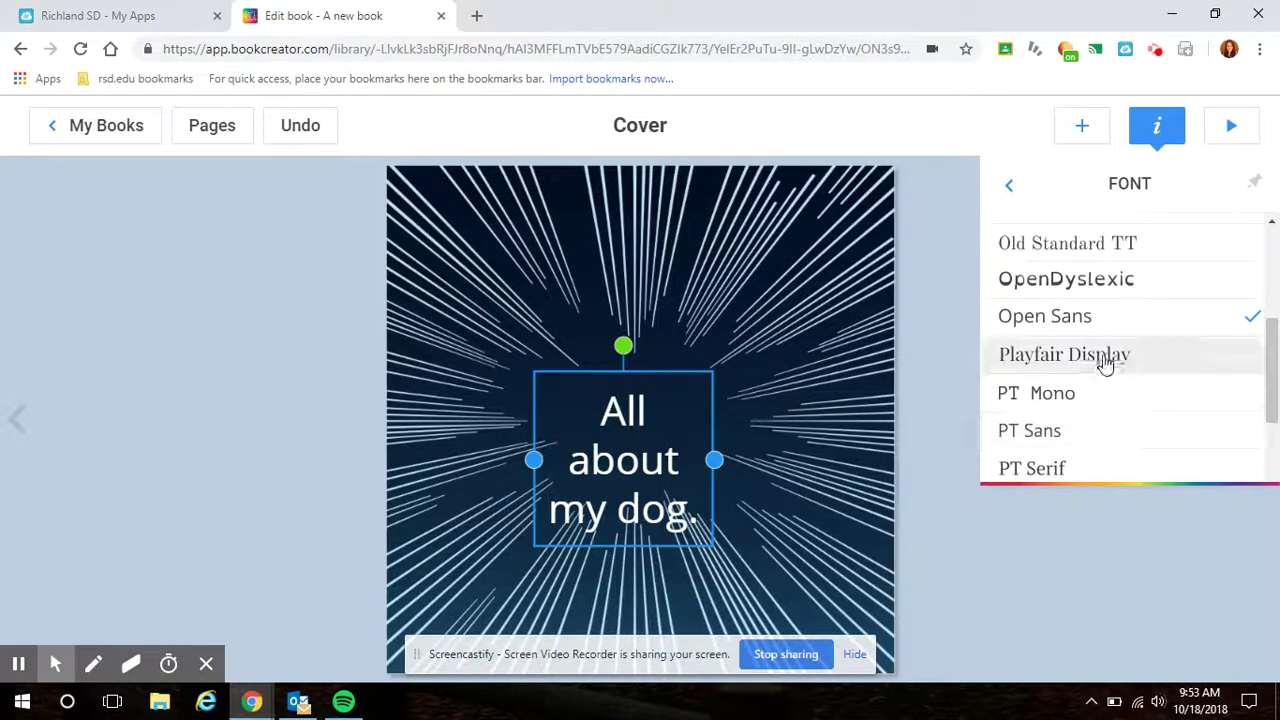
{"action": "left_click", "coordinate": [1097, 280]}
{"action": "left_click_drag", "start_coordinate": [711, 445], "coordinate": [717, 374]}
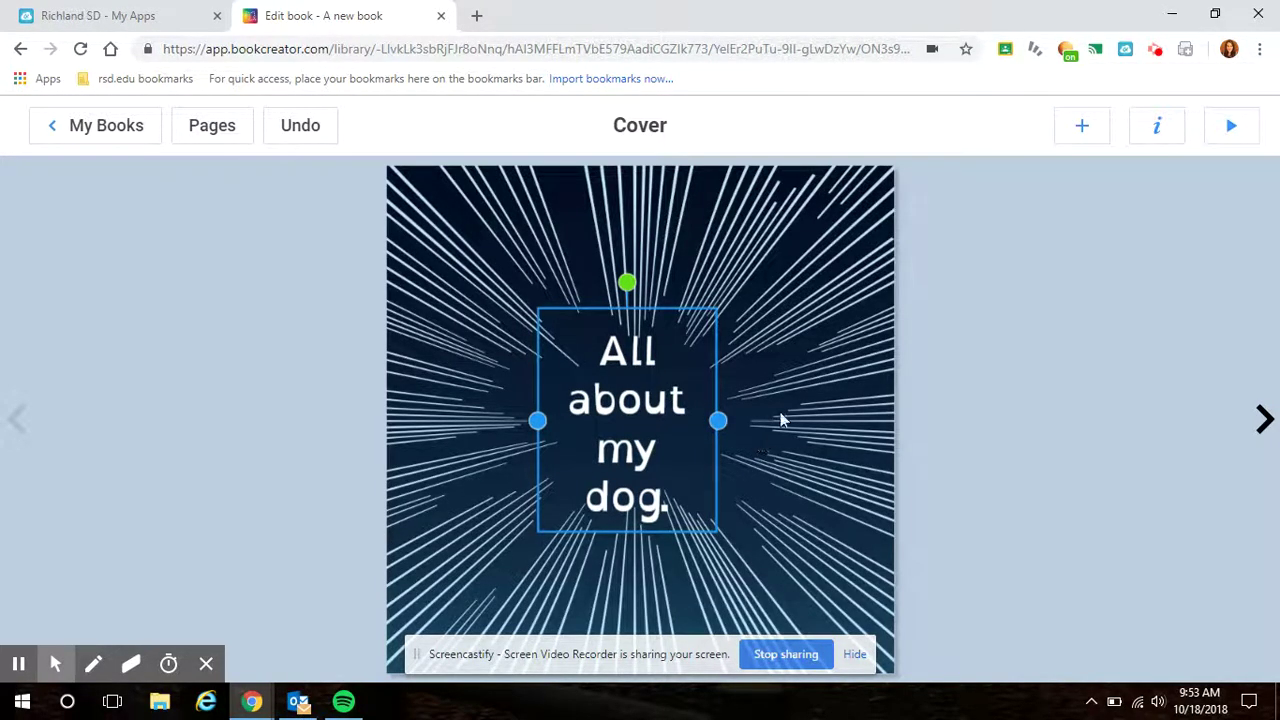
Step: Import onto page 2 a Google image found with "beagle": the brown-and-white dog standing in front of a dark hedge
{"action": "left_click", "coordinate": [1266, 421]}
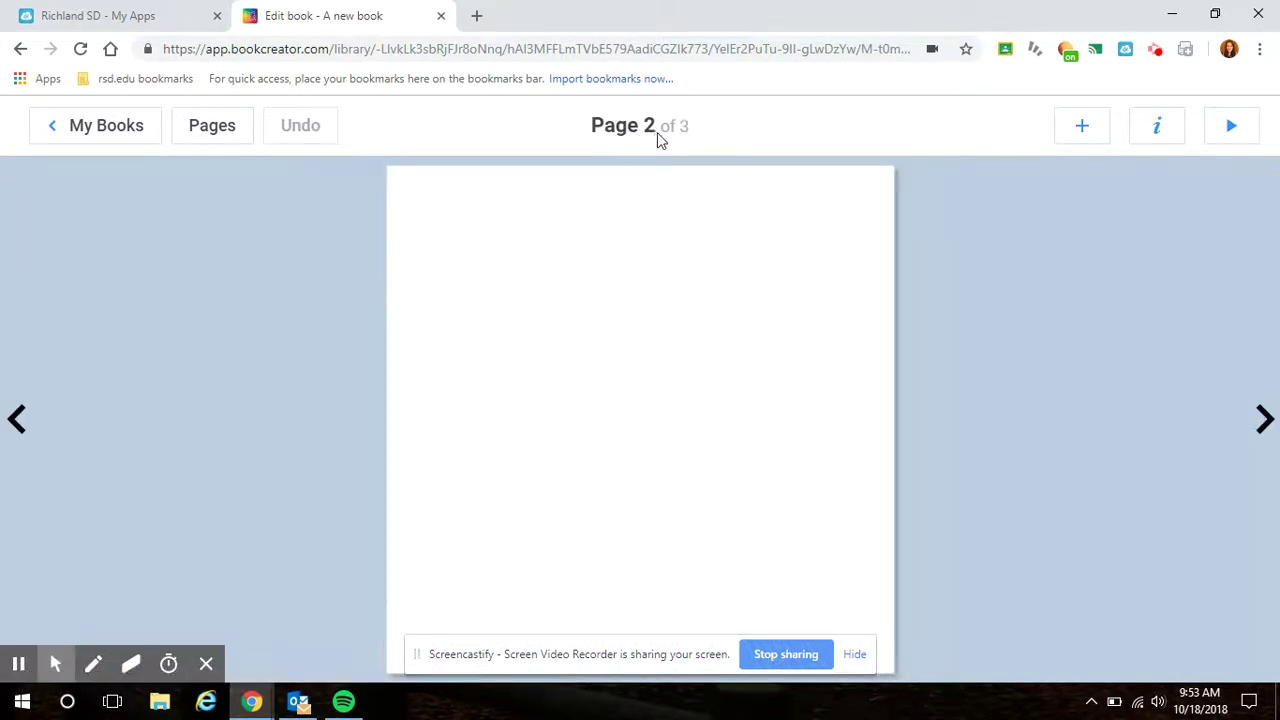
{"action": "left_click", "coordinate": [1081, 143]}
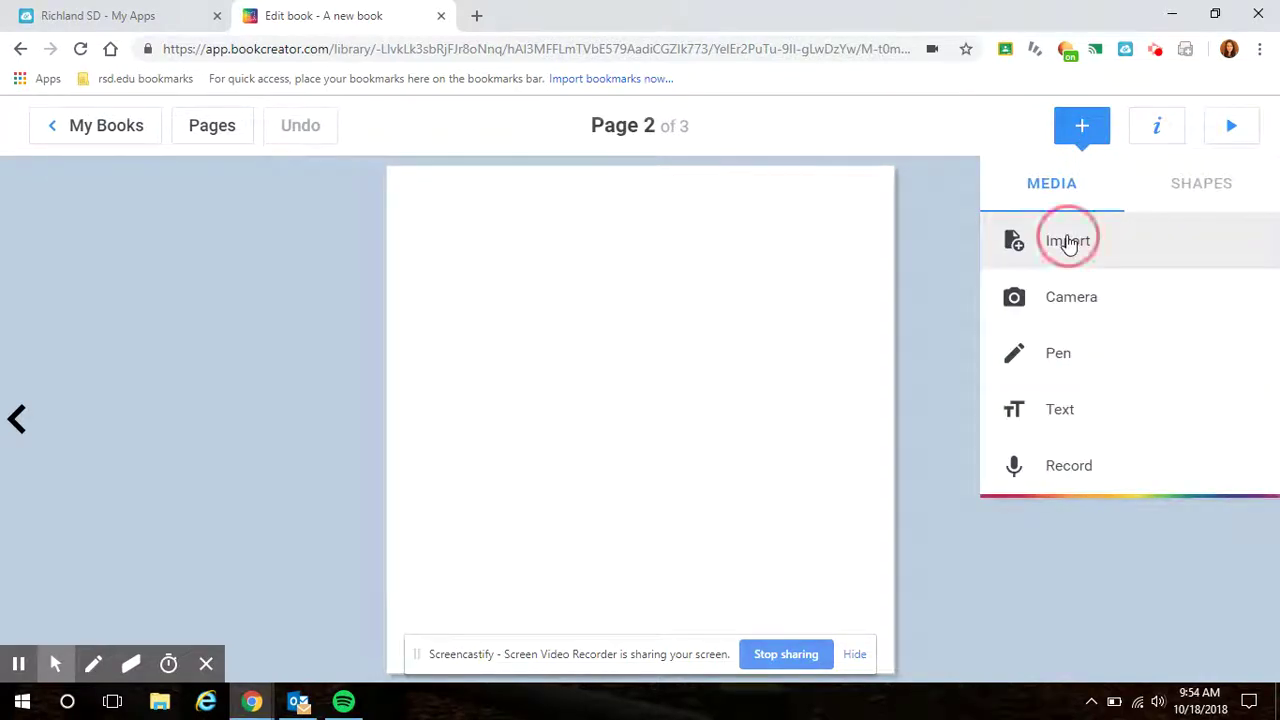
{"action": "left_click", "coordinate": [1068, 243]}
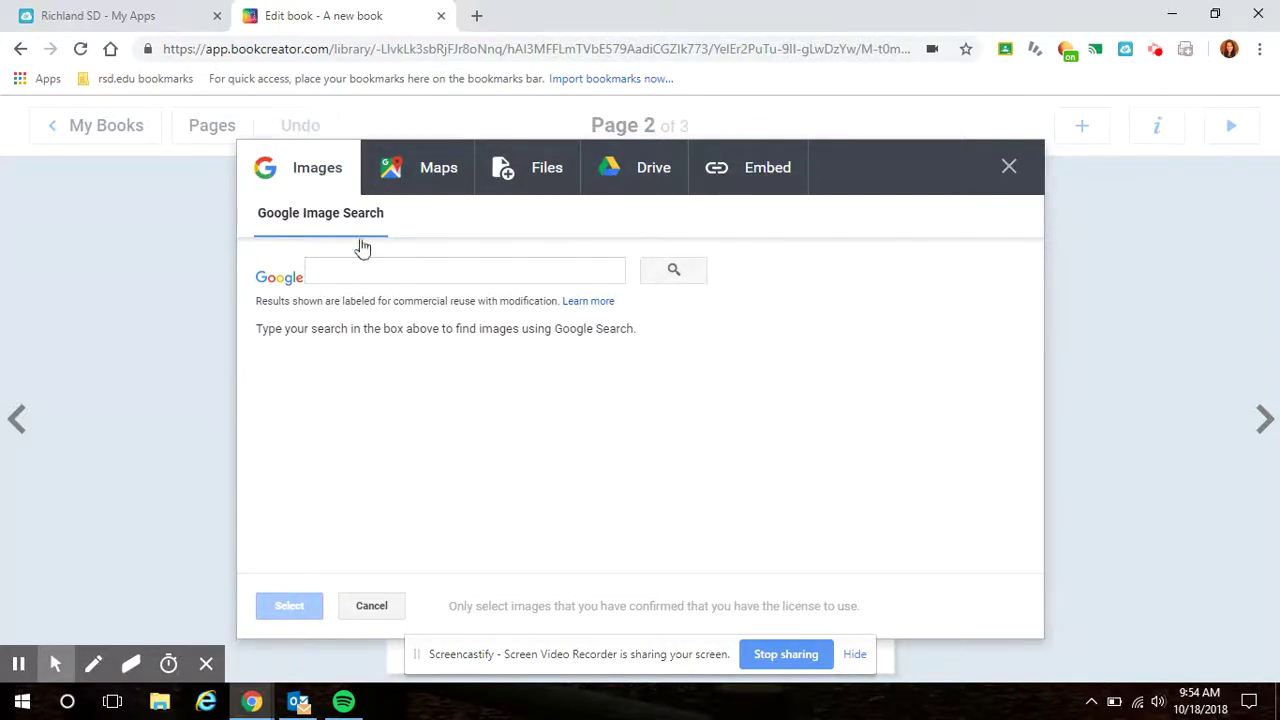
{"action": "left_click", "coordinate": [405, 269]}
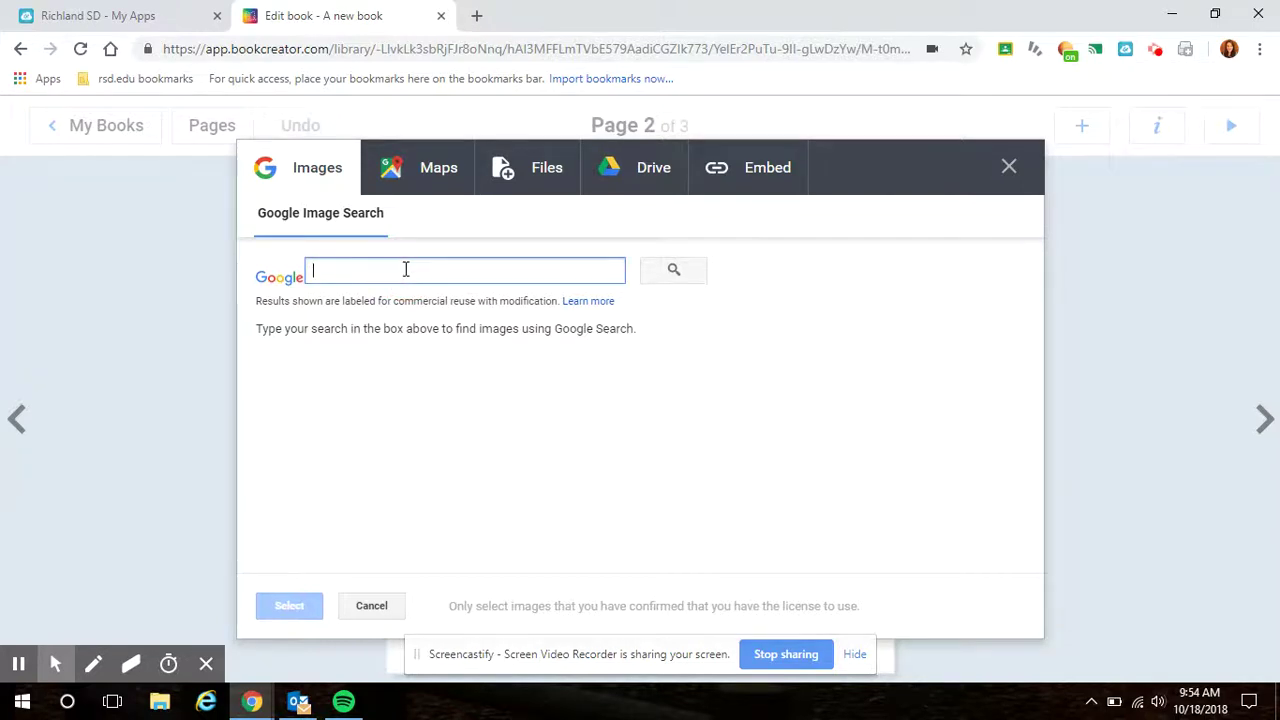
{"action": "type", "text": "beagle"}
{"action": "key", "text": "Return"}
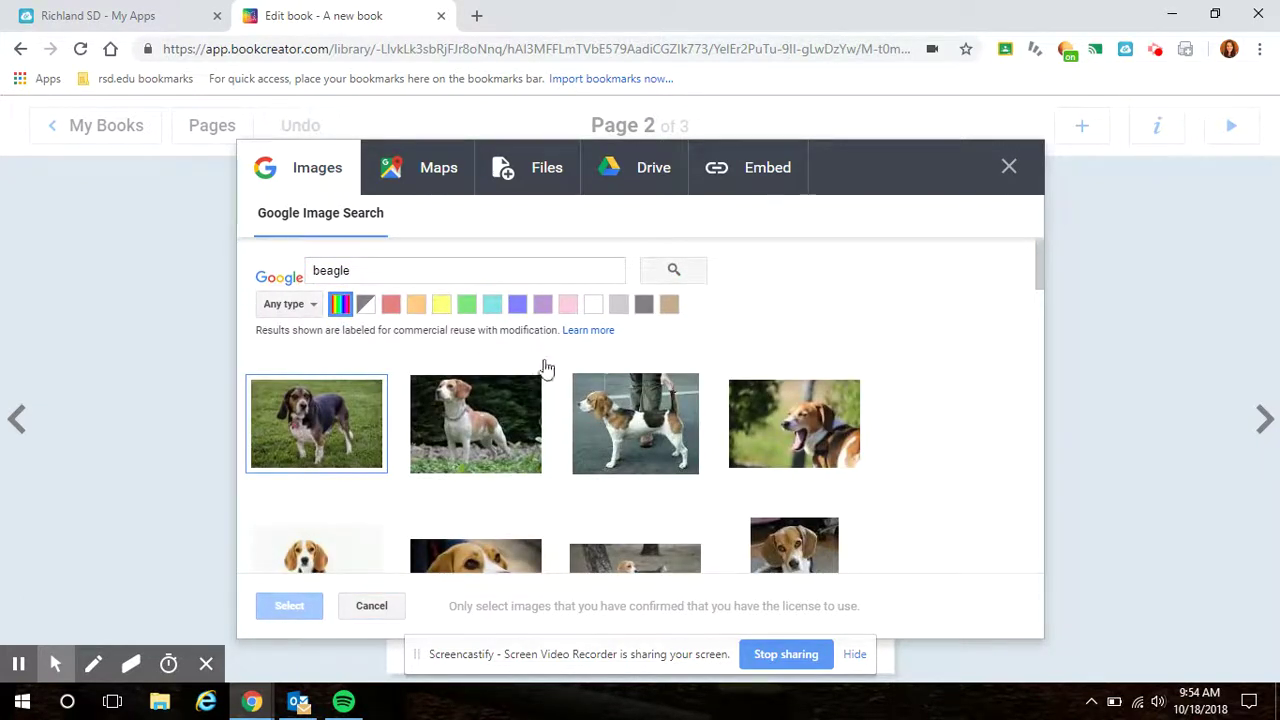
{"action": "scroll", "coordinate": [667, 430], "scroll_direction": "down", "scroll_amount": 1}
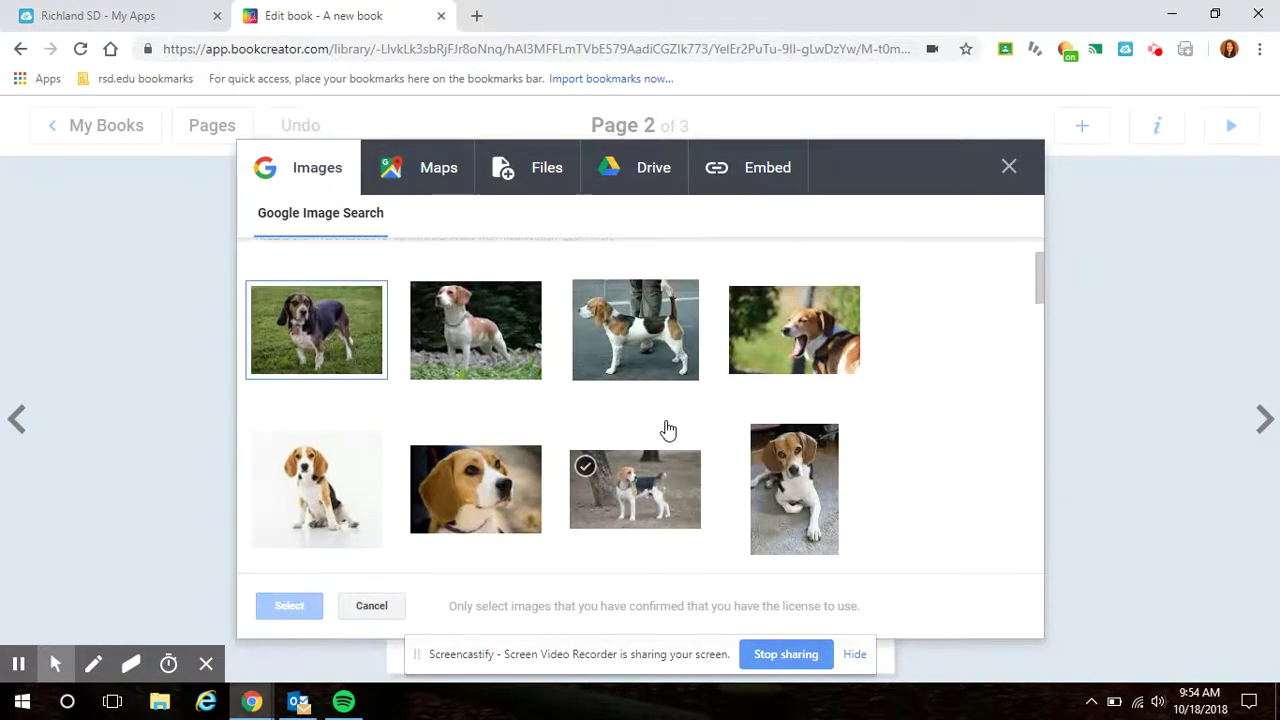
{"action": "scroll", "coordinate": [669, 429], "scroll_direction": "up", "scroll_amount": 1}
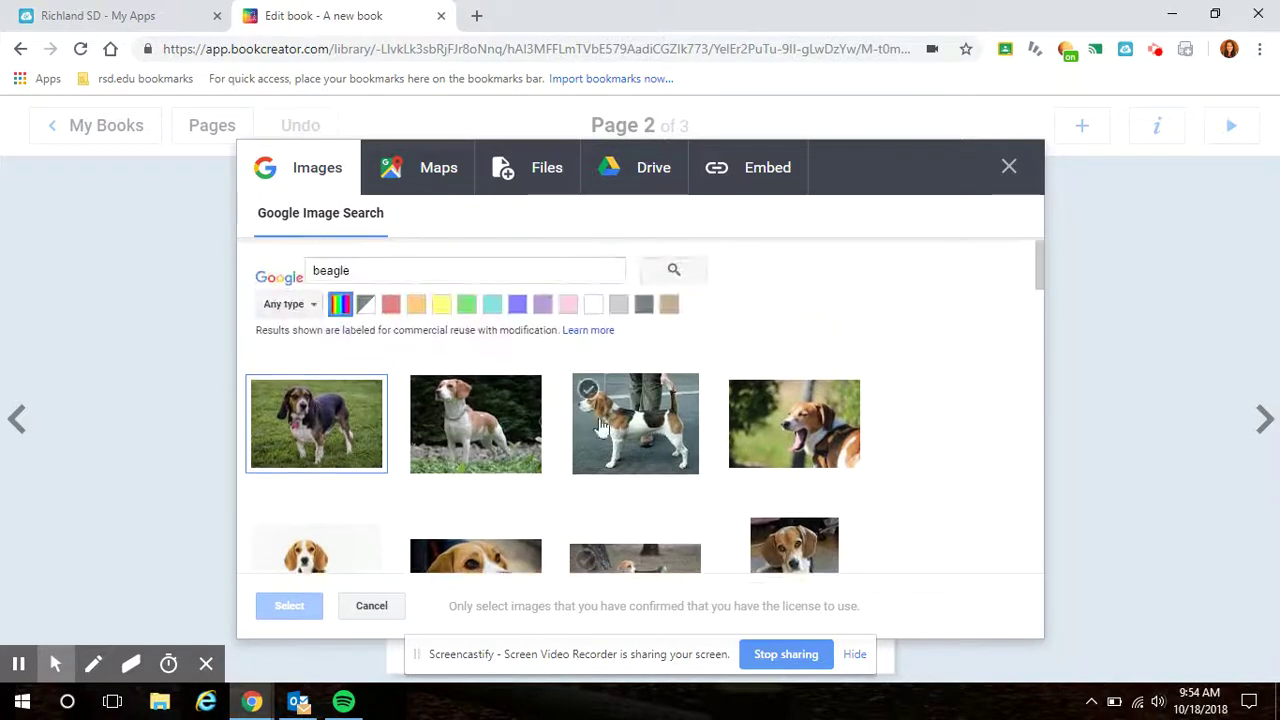
{"action": "left_click", "coordinate": [475, 424]}
{"action": "left_click", "coordinate": [290, 606]}
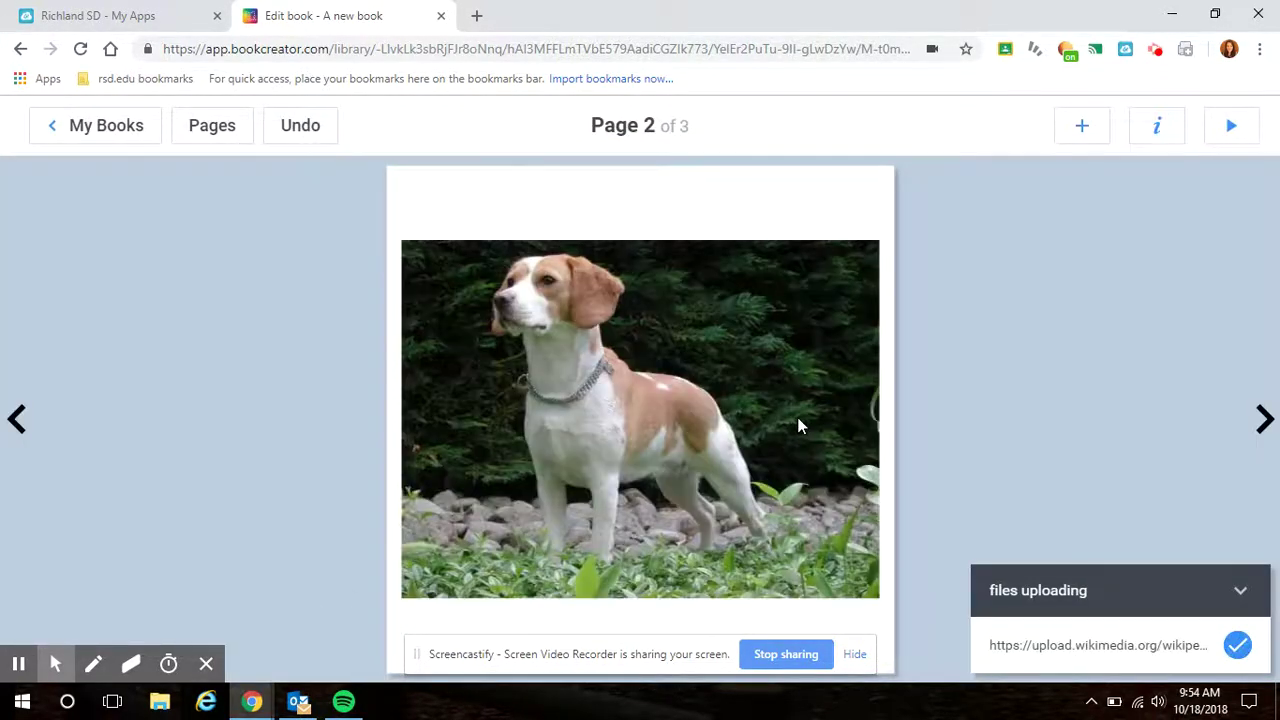
Step: Shrink the beagle picture to about two thirds of the page width and center it near the top of page 2
{"action": "left_click_drag", "start_coordinate": [880, 600], "coordinate": [729, 484]}
{"action": "left_click_drag", "start_coordinate": [622, 408], "coordinate": [699, 358]}
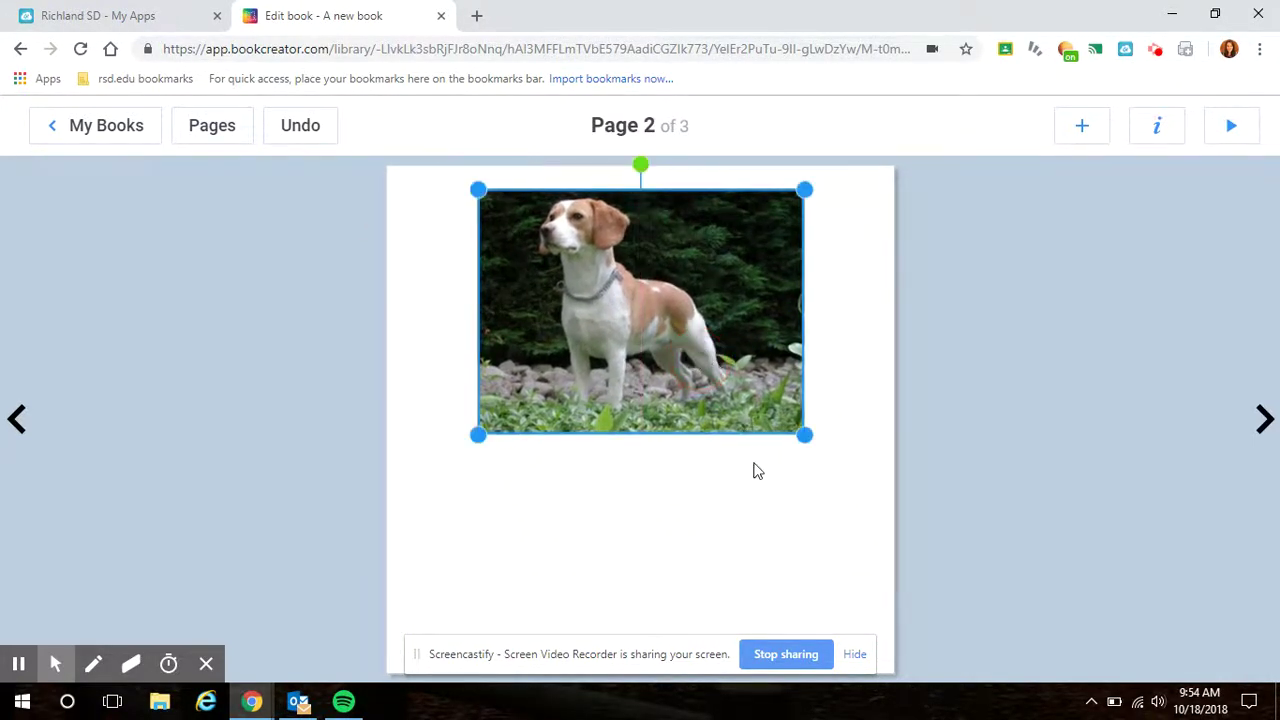
{"action": "left_click", "coordinate": [754, 465]}
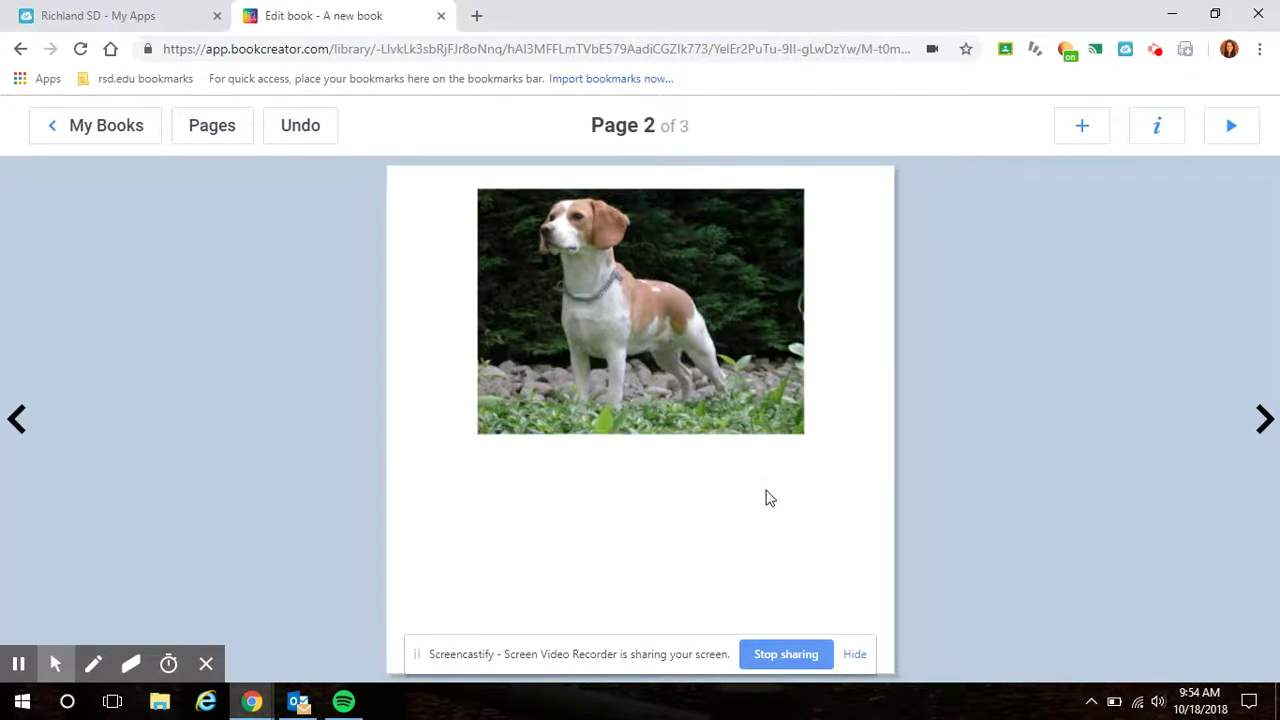
Step: Start a pen drawing on page 2 with the second-thickest pen style and the green color
{"action": "left_click", "coordinate": [1073, 136]}
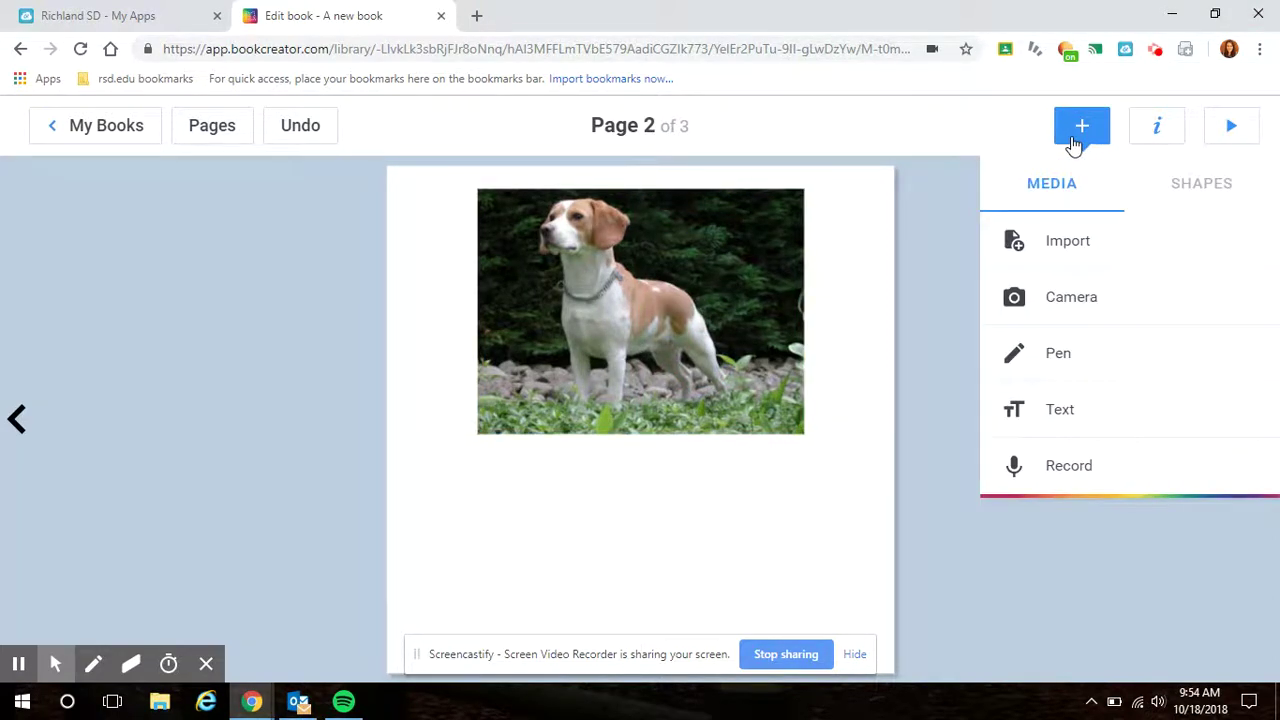
{"action": "left_click", "coordinate": [1068, 354]}
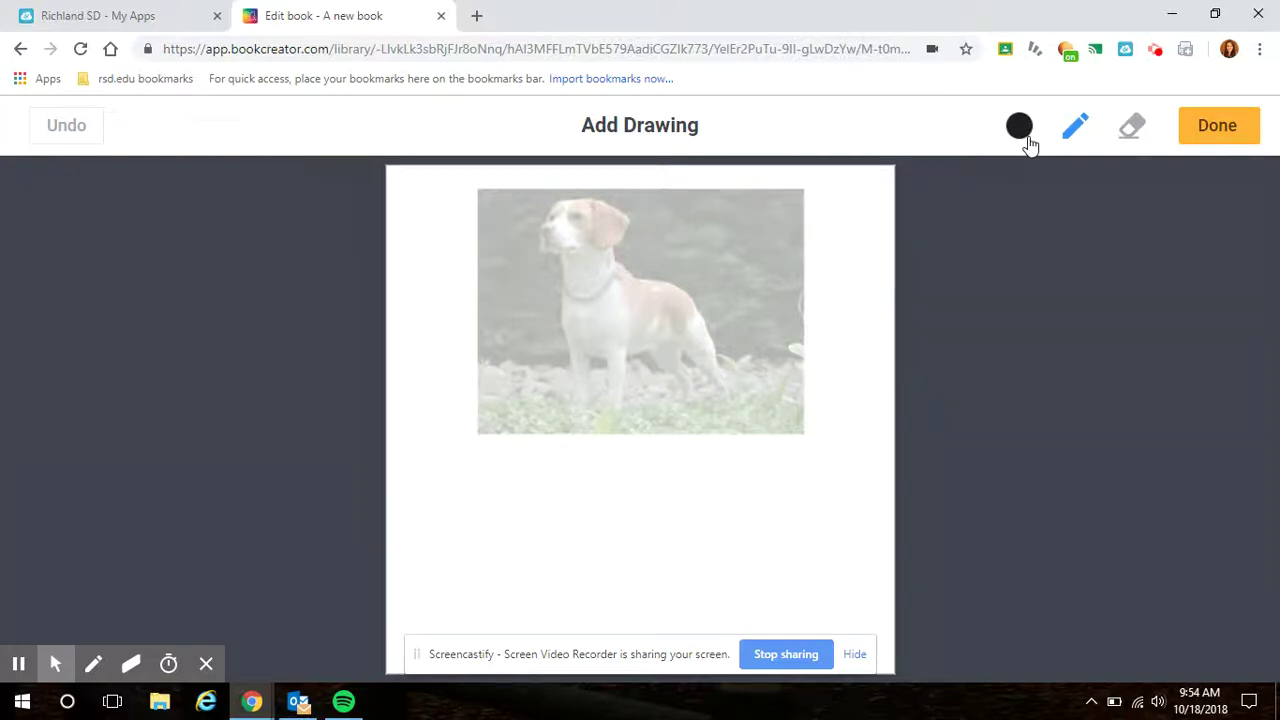
{"action": "left_click", "coordinate": [1077, 130]}
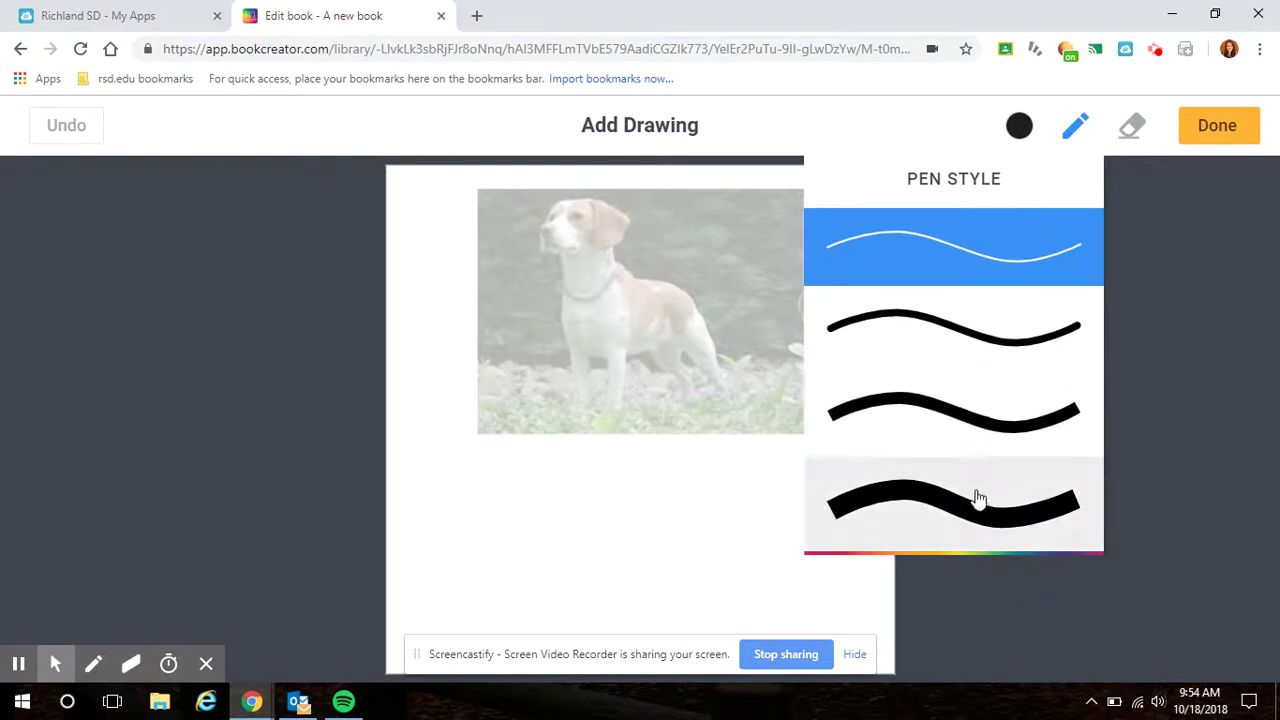
{"action": "left_click", "coordinate": [962, 412]}
{"action": "left_click", "coordinate": [1006, 154]}
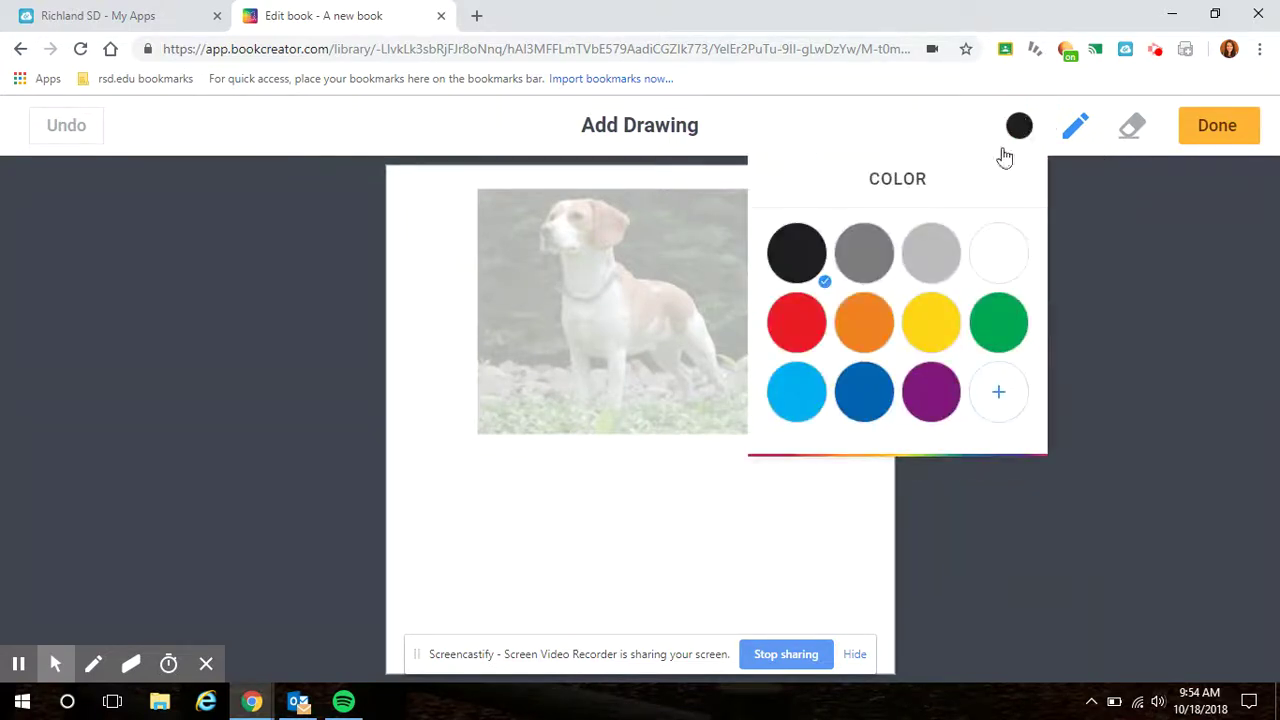
{"action": "left_click", "coordinate": [998, 322]}
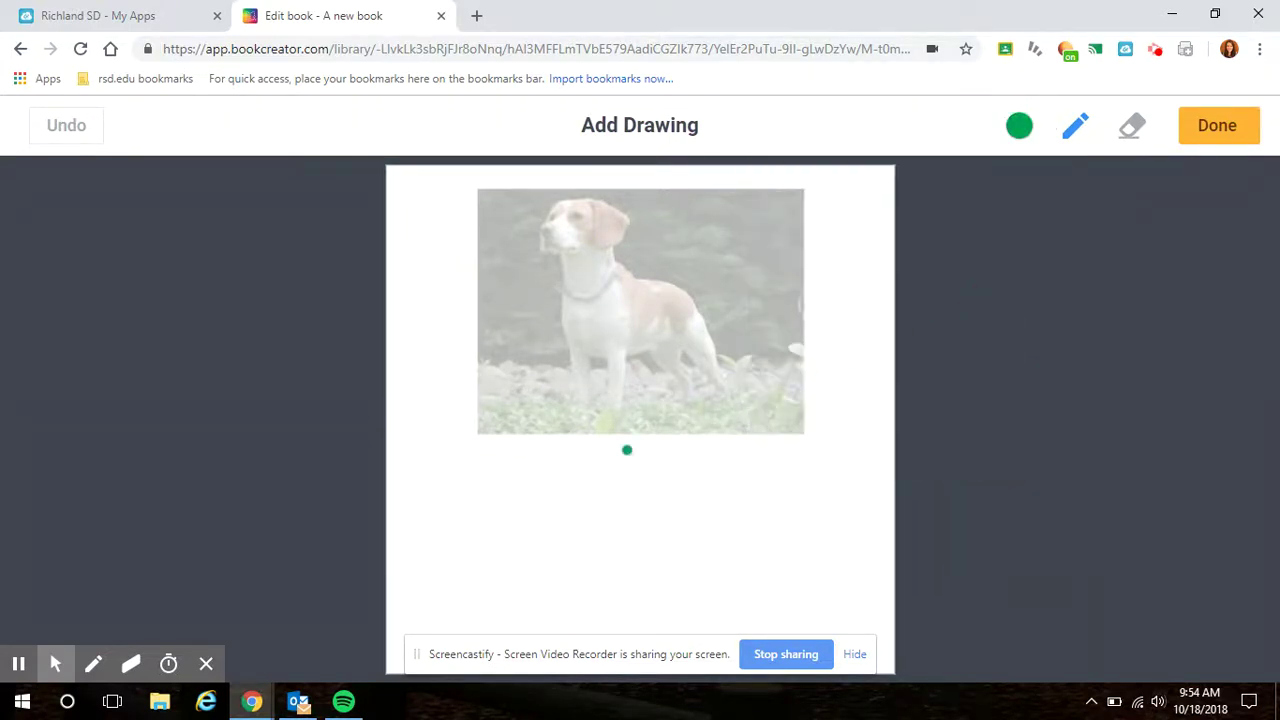
Step: Handwrite "Shiloh" in large letters below the beagle picture
{"action": "mouse_move", "coordinate": [495, 455]}
{"action": "left_mouse_down"}
{"action": "mouse_move", "coordinate": [529, 509]}
{"action": "mouse_move", "coordinate": [472, 527]}
{"action": "left_mouse_up"}
{"action": "mouse_move", "coordinate": [549, 458]}
{"action": "left_mouse_down"}
{"action": "mouse_move", "coordinate": [545, 530]}
{"action": "mouse_move", "coordinate": [571, 517]}
{"action": "mouse_move", "coordinate": [572, 541]}
{"action": "mouse_move", "coordinate": [601, 537]}
{"action": "left_mouse_up"}
{"action": "left_click", "coordinate": [580, 463]}
{"action": "mouse_move", "coordinate": [634, 464]}
{"action": "left_mouse_down"}
{"action": "mouse_move", "coordinate": [640, 540]}
{"action": "mouse_move", "coordinate": [695, 506]}
{"action": "left_mouse_up"}
{"action": "left_click", "coordinate": [657, 537]}
{"action": "left_click", "coordinate": [737, 507]}
{"action": "mouse_move", "coordinate": [740, 451]}
{"action": "left_mouse_down"}
{"action": "mouse_move", "coordinate": [738, 490]}
{"action": "mouse_move", "coordinate": [789, 547]}
{"action": "left_mouse_up"}
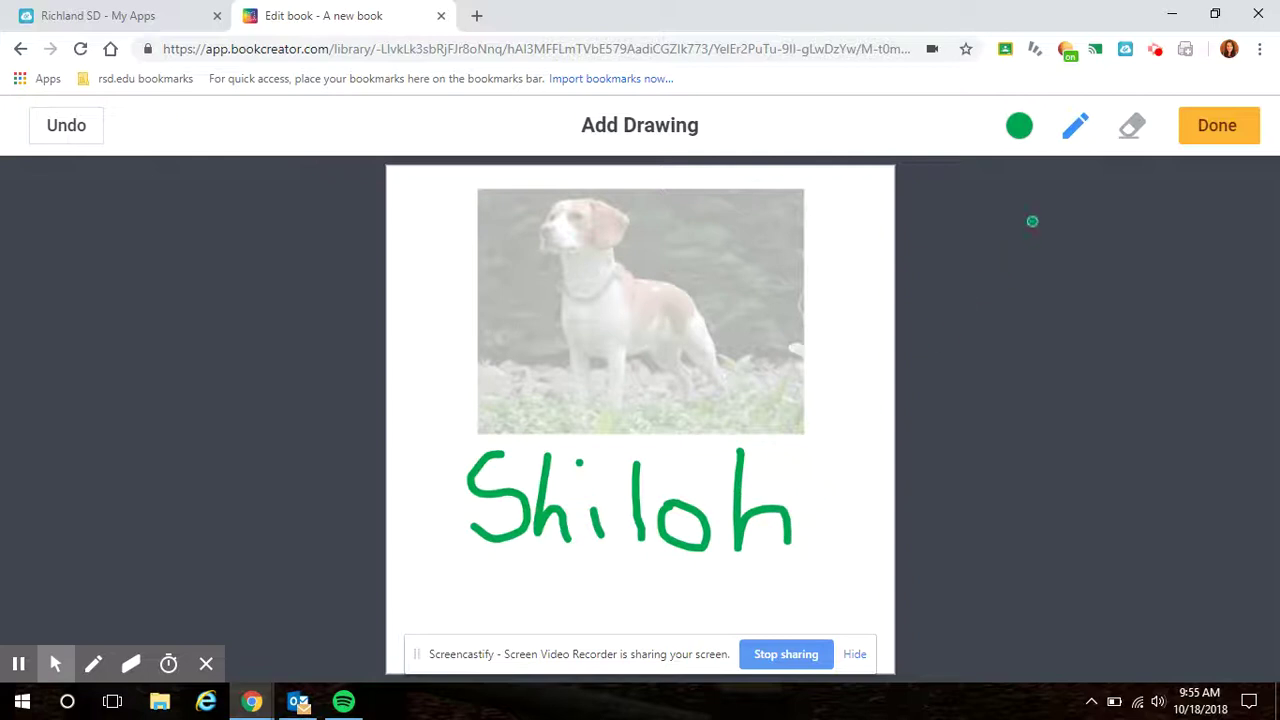
Step: Finish the drawing and center the handwritten name under the beagle picture
{"action": "left_click", "coordinate": [1131, 128]}
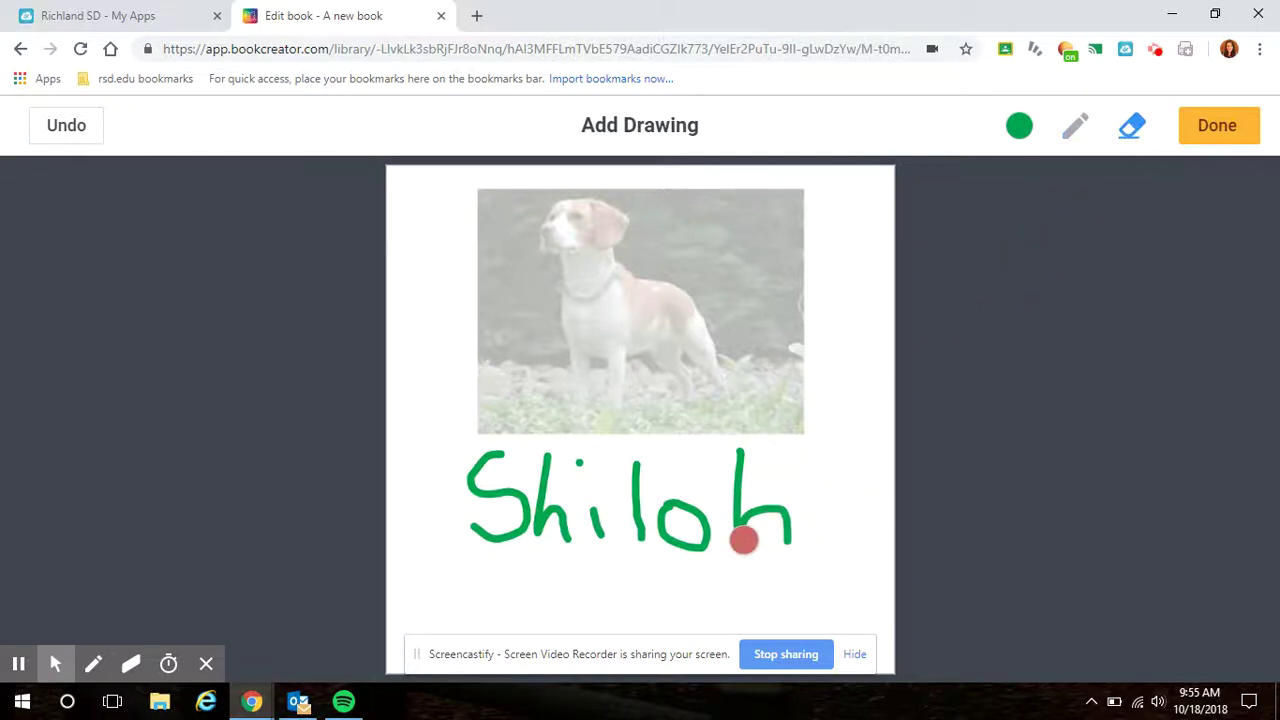
{"action": "left_click", "coordinate": [1239, 128]}
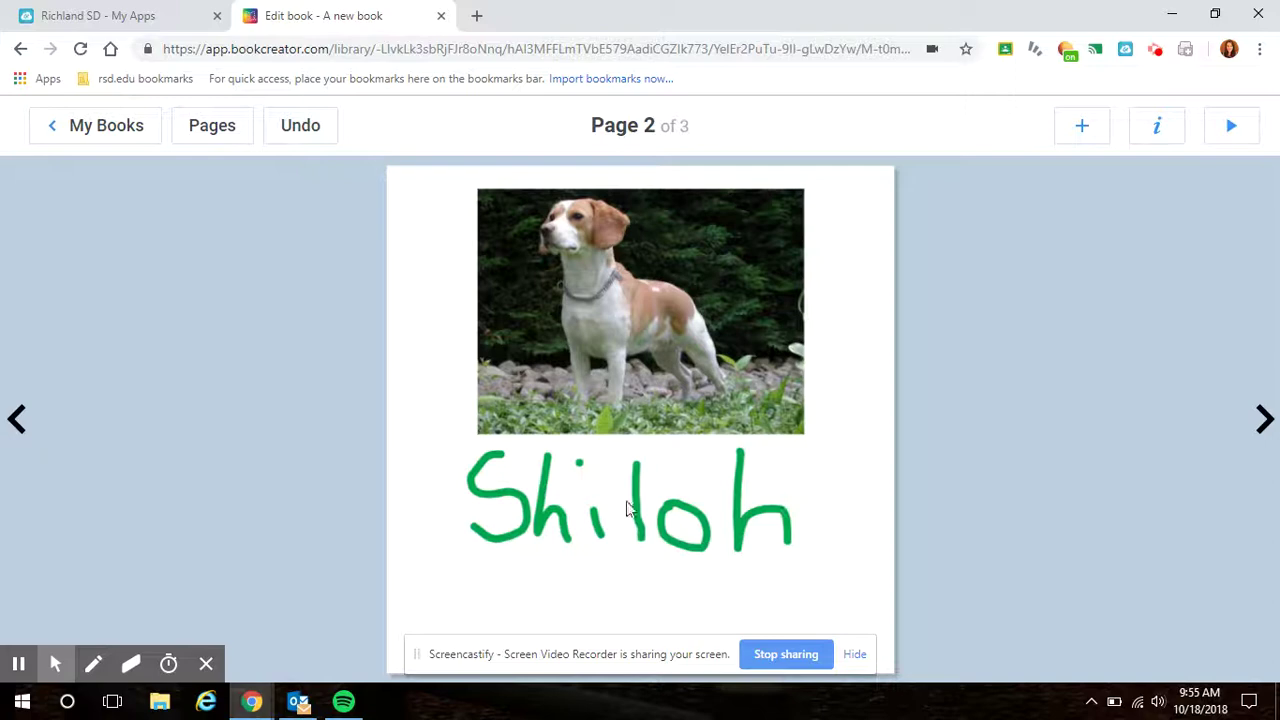
{"action": "mouse_move", "coordinate": [640, 522]}
{"action": "left_mouse_down"}
{"action": "mouse_move", "coordinate": [646, 457]}
{"action": "mouse_move", "coordinate": [686, 523]}
{"action": "mouse_move", "coordinate": [580, 517]}
{"action": "mouse_move", "coordinate": [676, 537]}
{"action": "mouse_move", "coordinate": [651, 520]}
{"action": "left_mouse_up"}
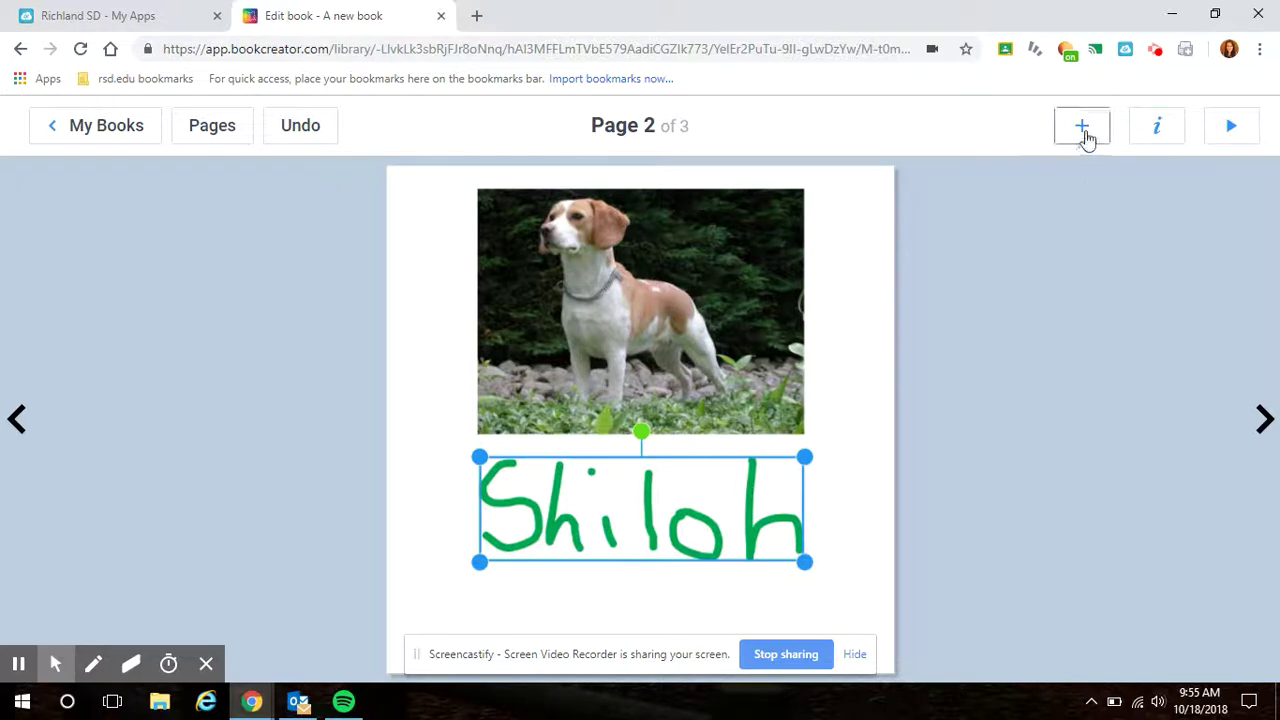
Step: Take a camera picture of the hand-drawn dog worksheet and use it on page 3
{"action": "left_click", "coordinate": [1263, 419]}
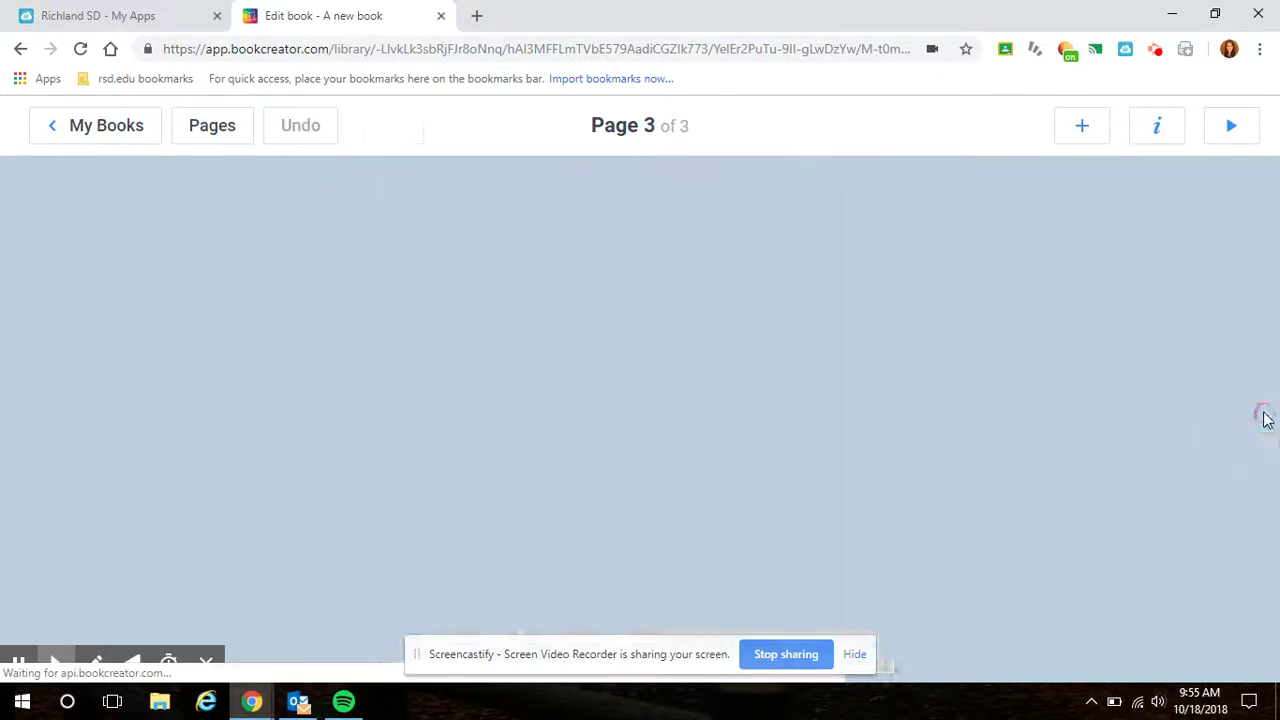
{"action": "left_click", "coordinate": [1084, 129]}
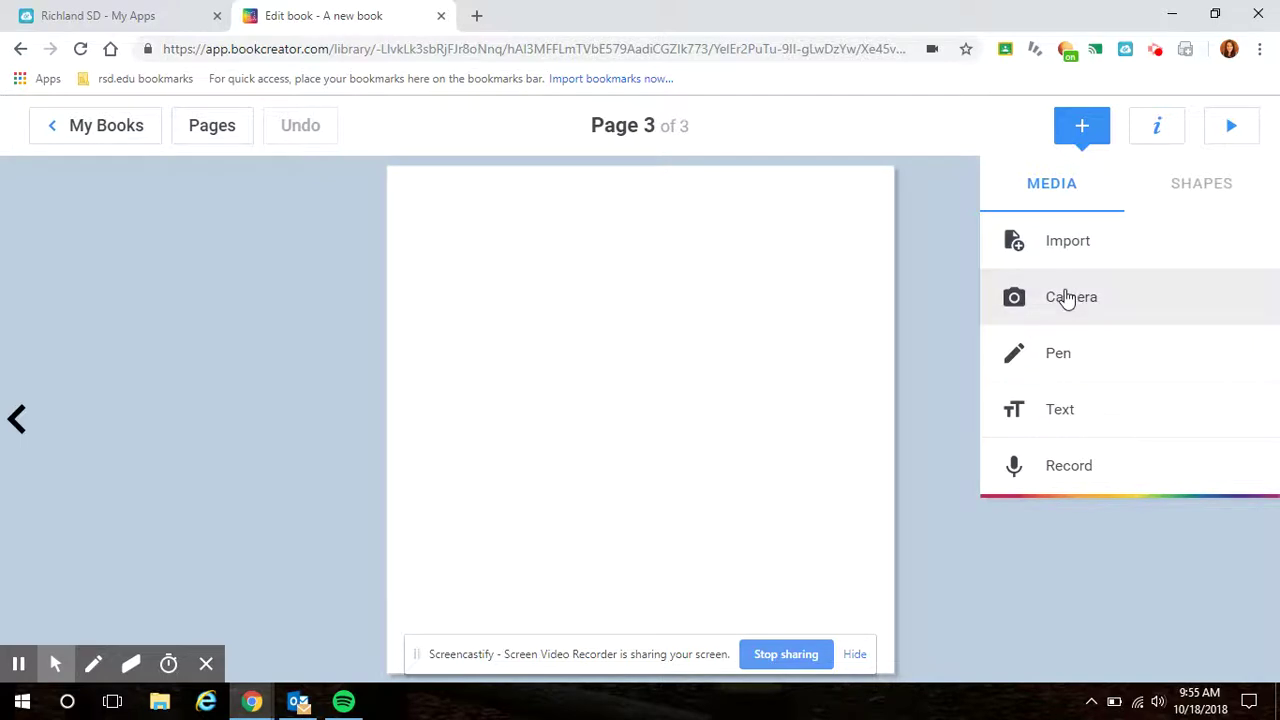
{"action": "left_click", "coordinate": [1068, 298]}
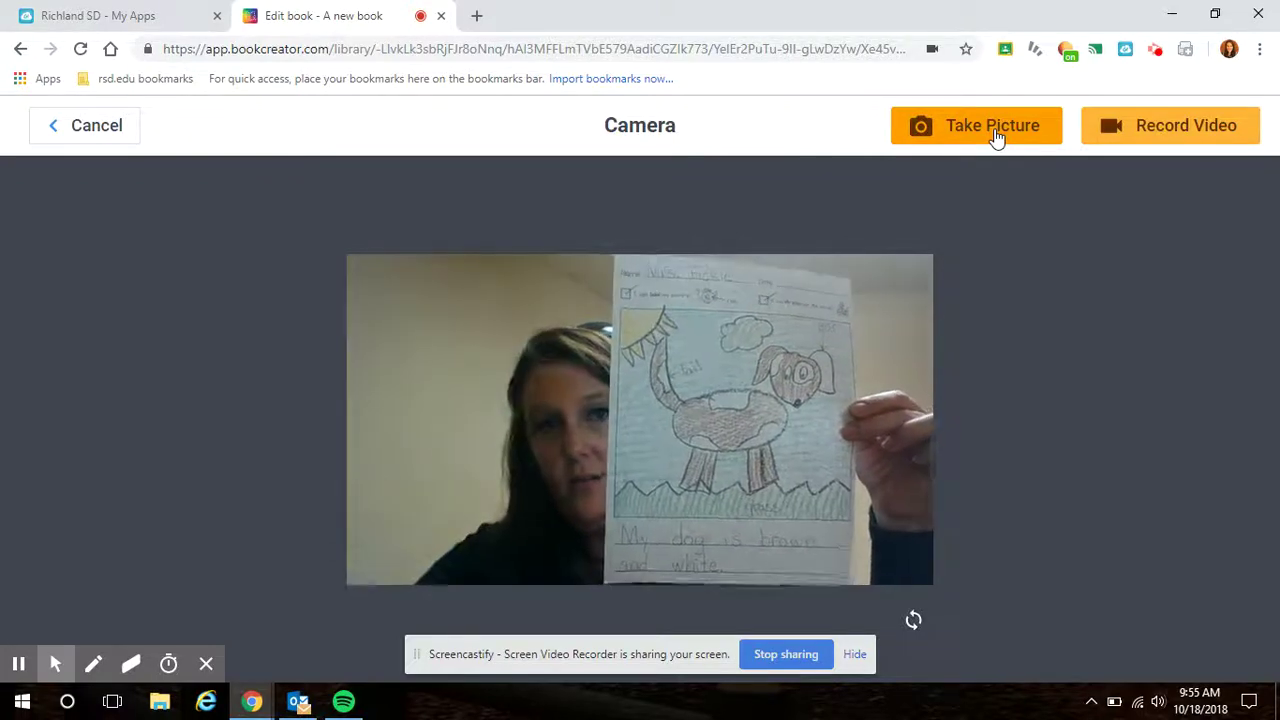
{"action": "left_click", "coordinate": [996, 134]}
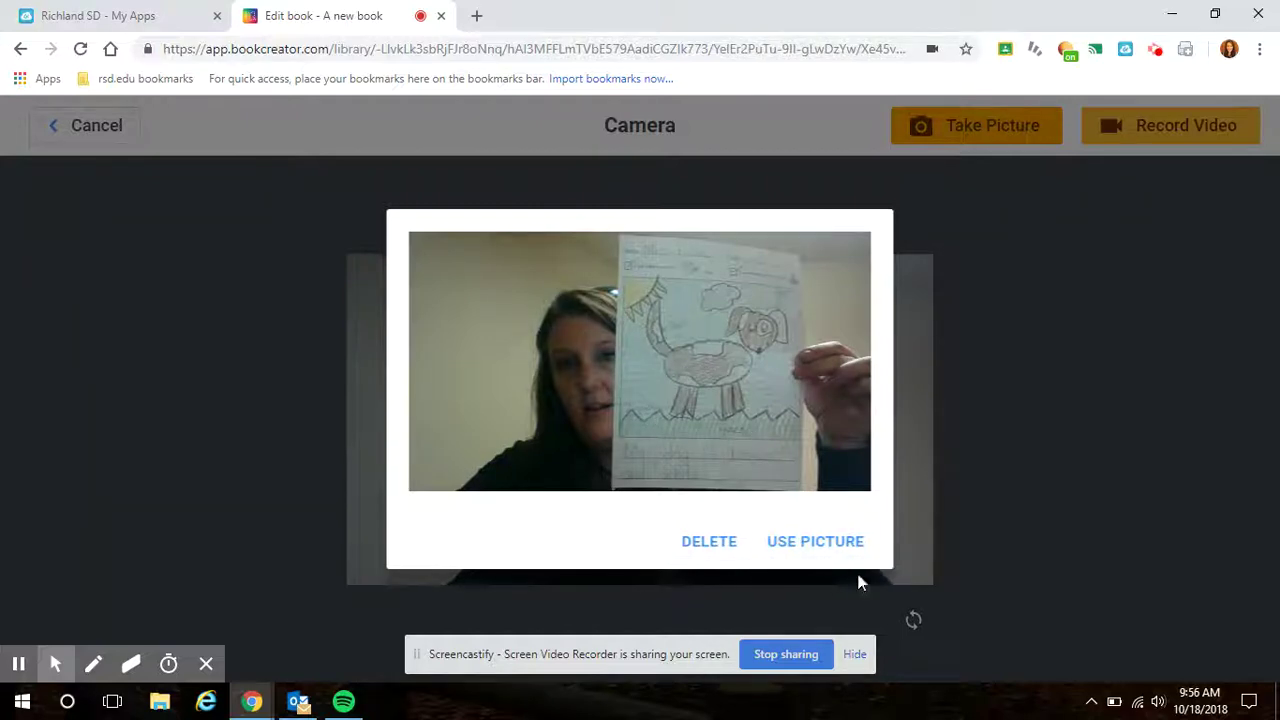
{"action": "left_click", "coordinate": [828, 545]}
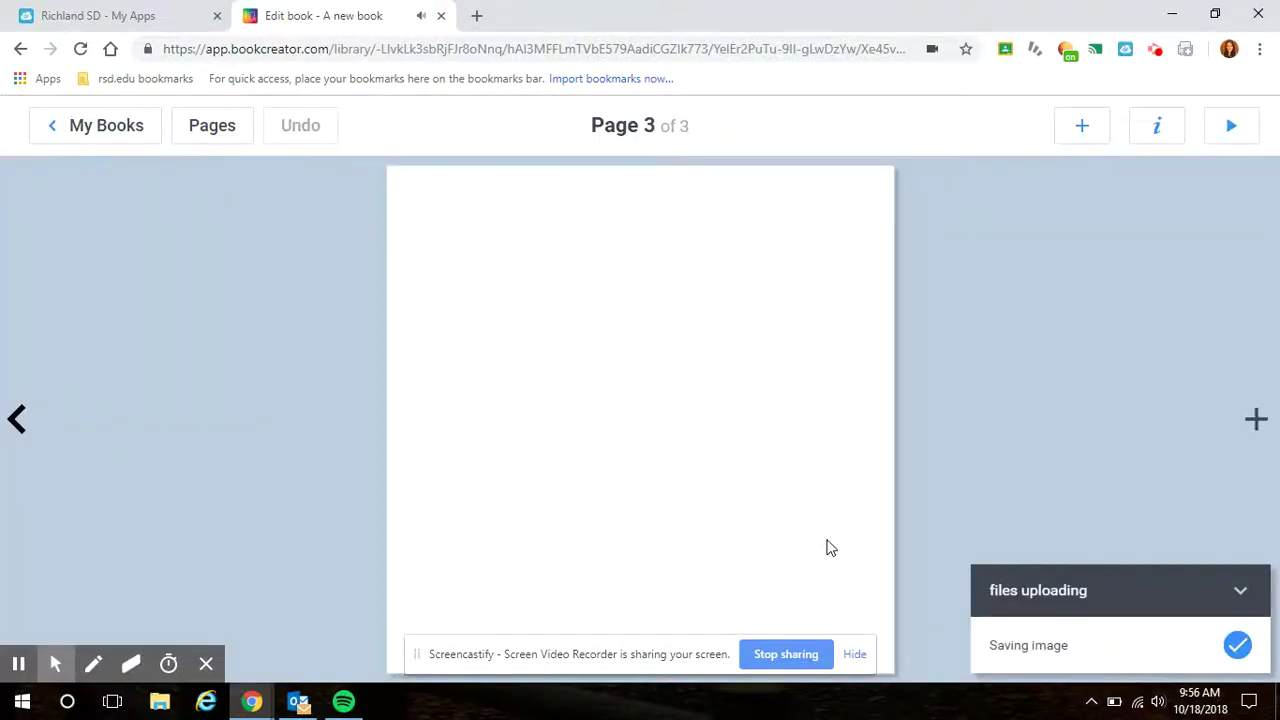
Step: Shrink the camera picture to about three quarters of the page width and place it near the top of page 3
{"action": "left_click", "coordinate": [825, 527]}
{"action": "left_click_drag", "start_coordinate": [825, 530], "coordinate": [788, 398]}
{"action": "left_click_drag", "start_coordinate": [659, 369], "coordinate": [712, 362]}
{"action": "left_click", "coordinate": [731, 530]}
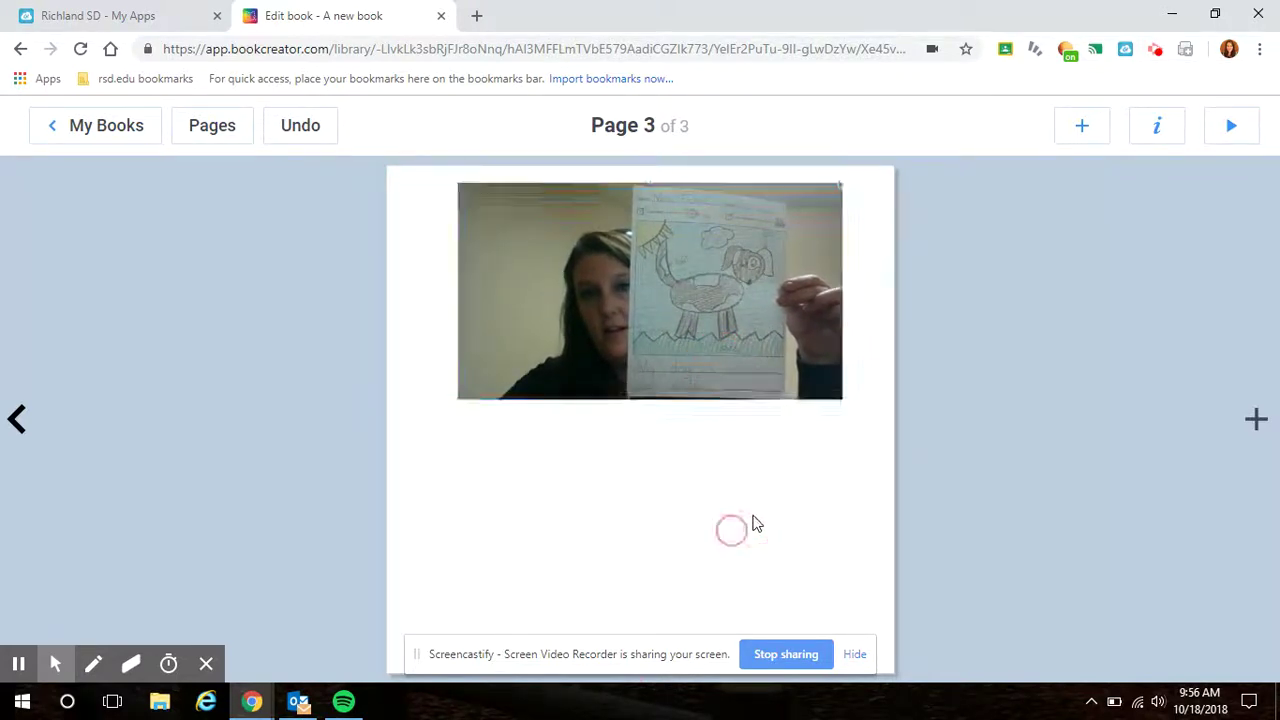
Step: Record a video with the camera and insert it on page 3
{"action": "left_click", "coordinate": [1090, 128]}
{"action": "left_click", "coordinate": [1077, 290]}
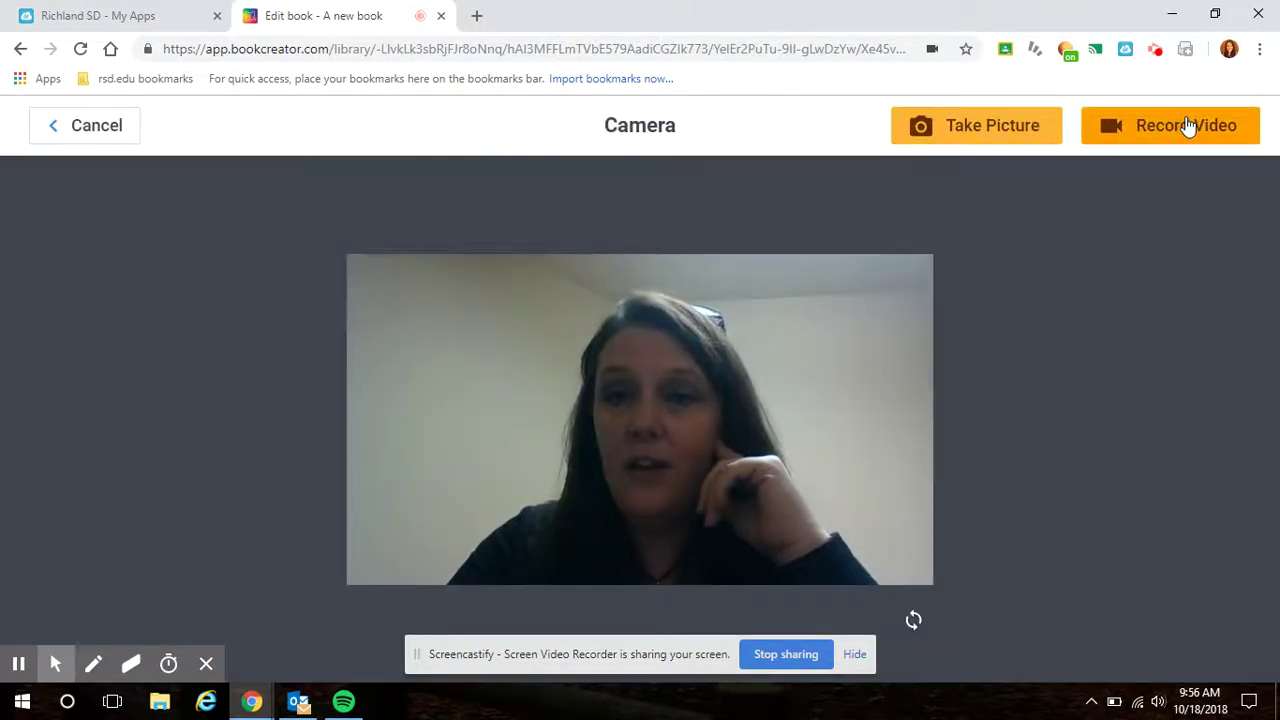
{"action": "left_click", "coordinate": [1187, 125]}
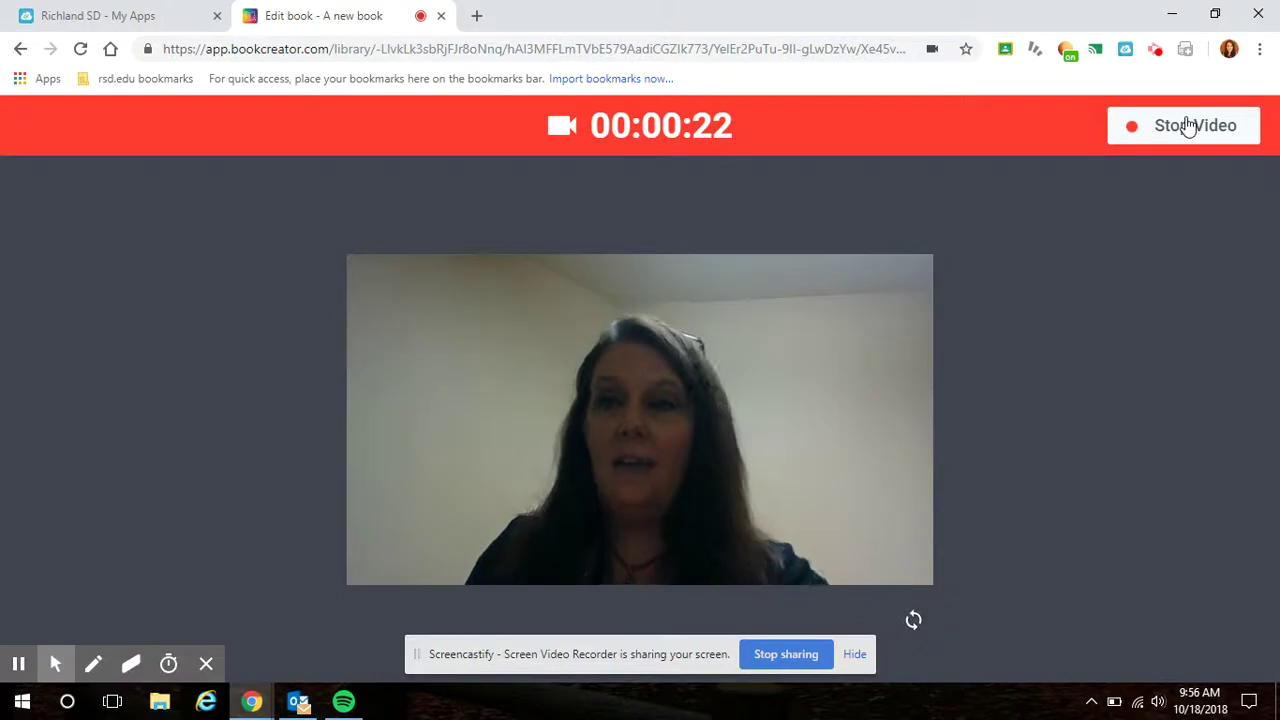
{"action": "left_click", "coordinate": [1188, 125]}
{"action": "left_click", "coordinate": [915, 432]}
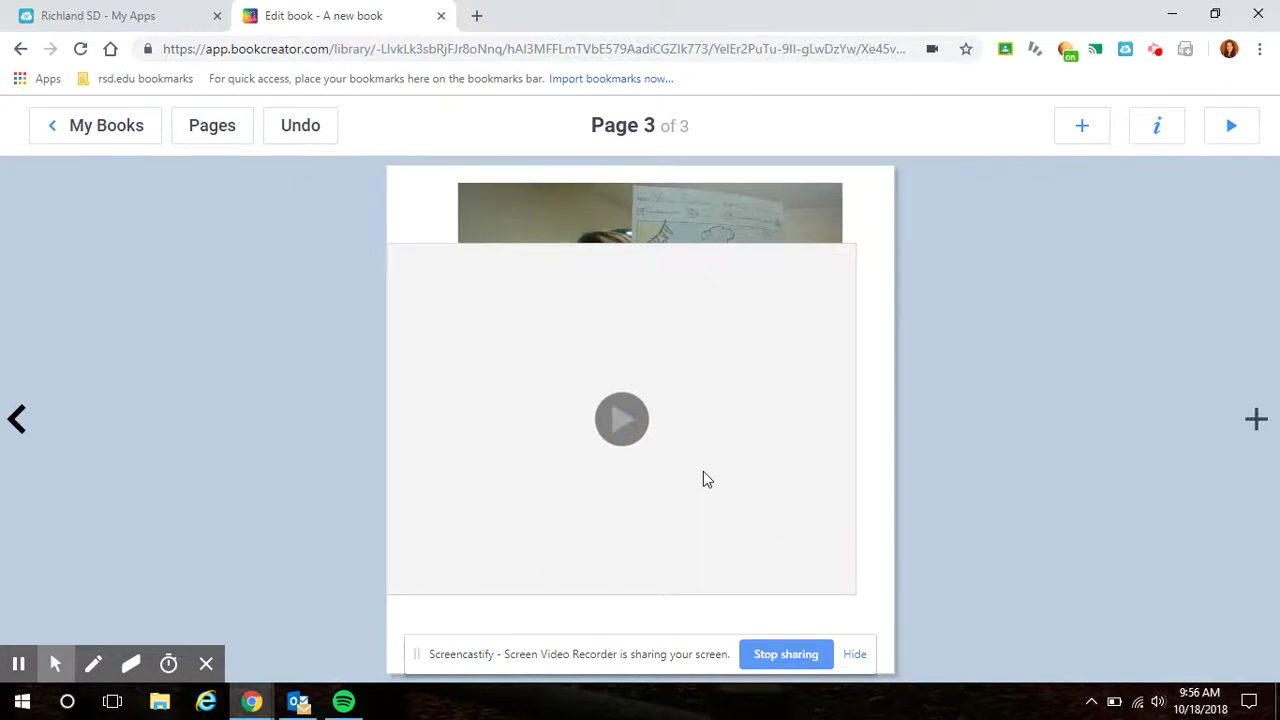
Step: Shrink the video and place it below the photo, lined up with its right edge, and dismiss the e-mail notification
{"action": "left_click", "coordinate": [703, 477]}
{"action": "left_click_drag", "start_coordinate": [857, 244], "coordinate": [594, 486]}
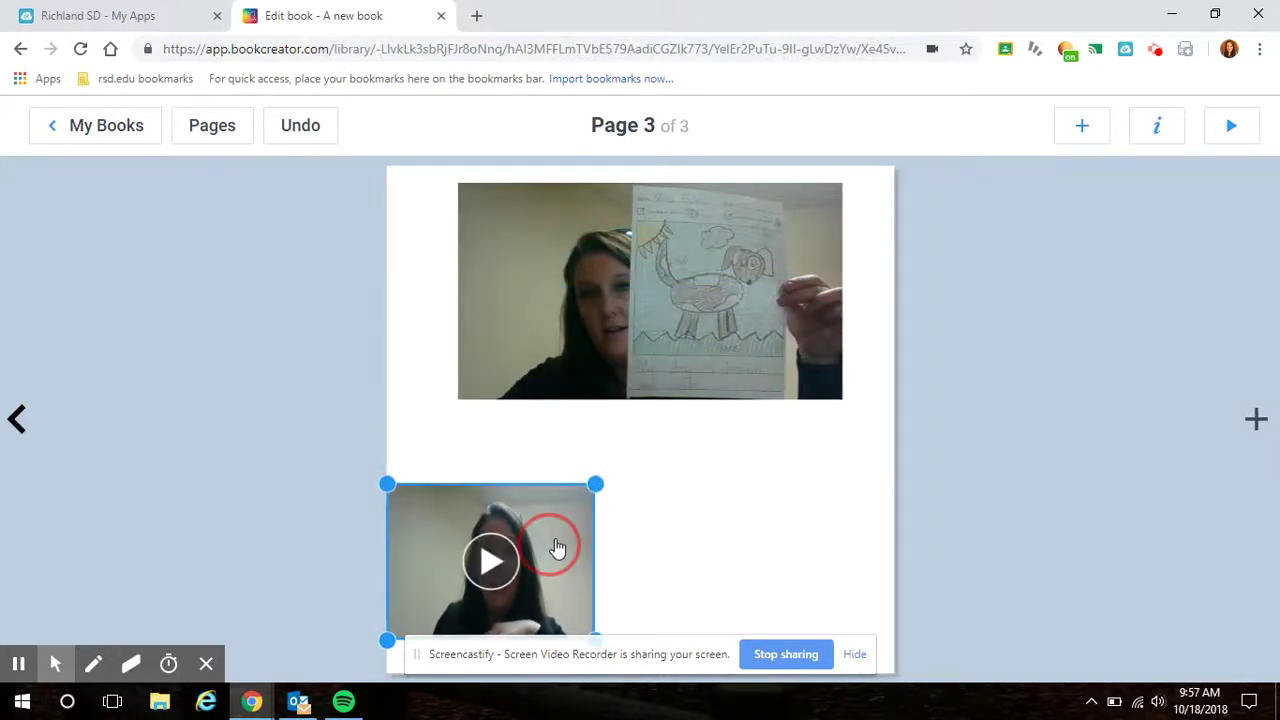
{"action": "left_click_drag", "start_coordinate": [557, 548], "coordinate": [734, 509]}
{"action": "left_click_drag", "start_coordinate": [778, 594], "coordinate": [786, 600]}
{"action": "left_click_drag", "start_coordinate": [750, 547], "coordinate": [807, 538]}
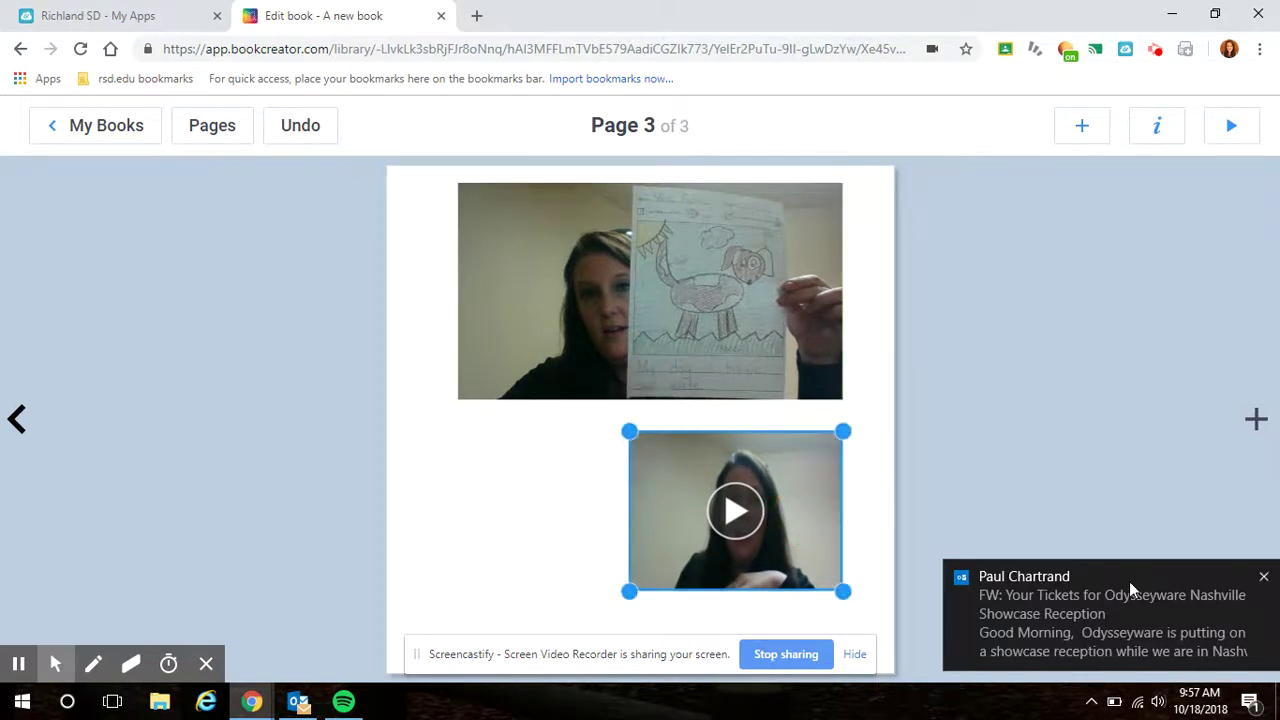
{"action": "left_click", "coordinate": [1264, 578]}
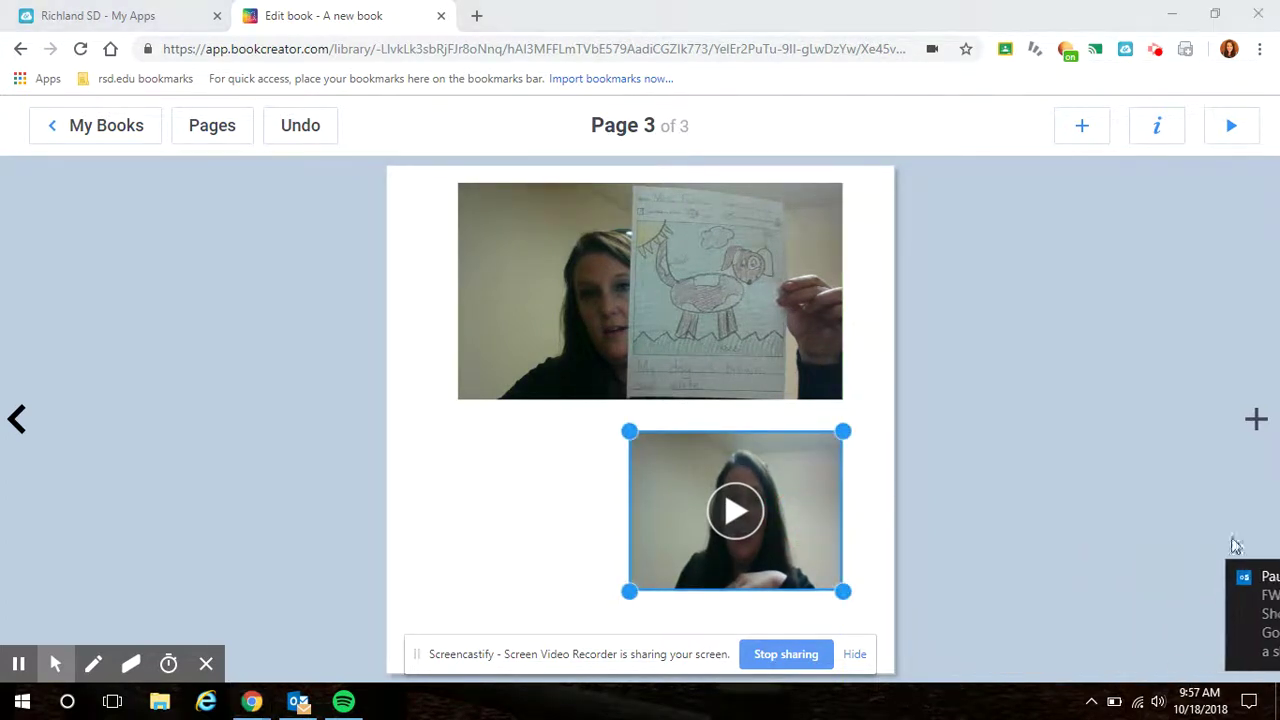
{"action": "left_click", "coordinate": [1082, 128]}
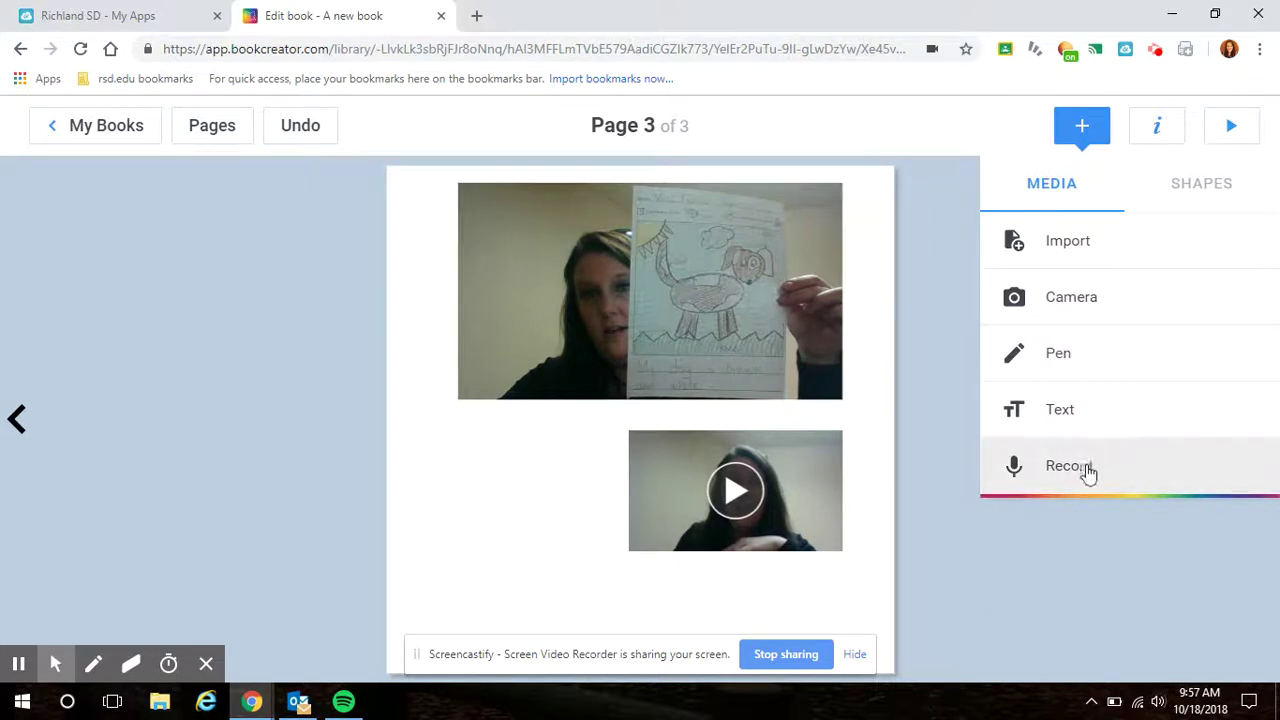
{"action": "left_click", "coordinate": [1084, 467]}
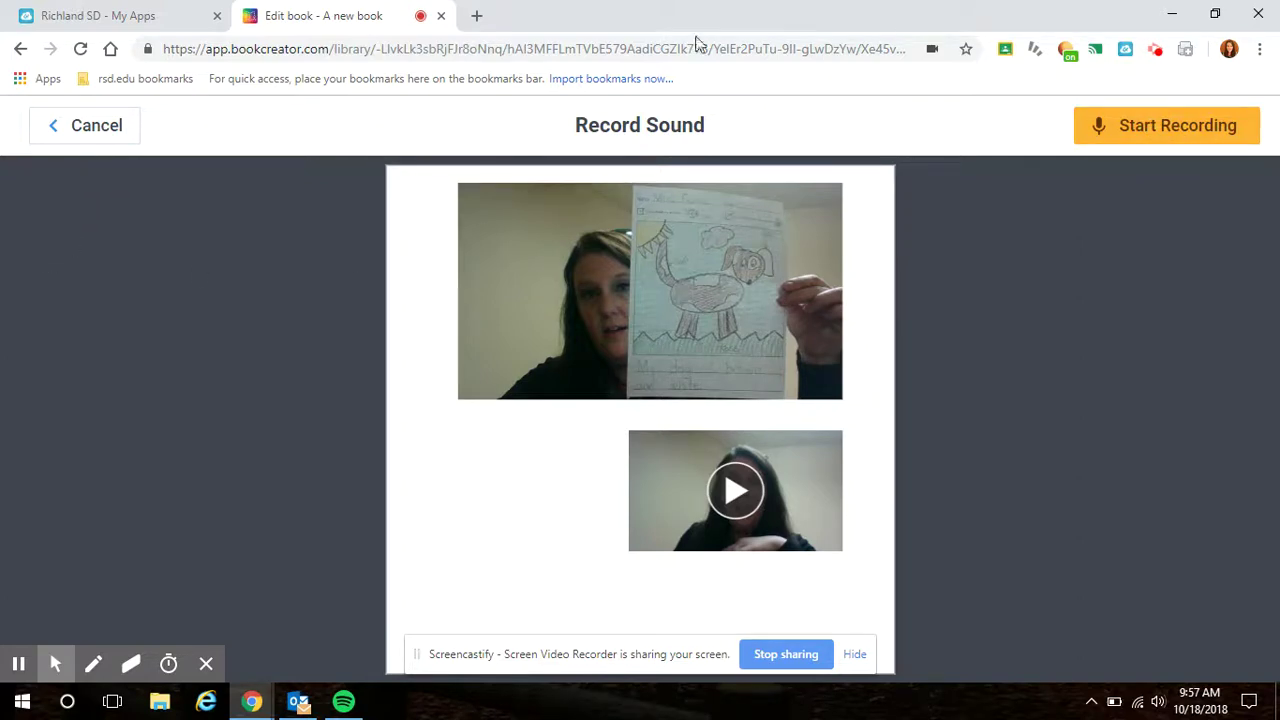
{"action": "left_click", "coordinate": [88, 132]}
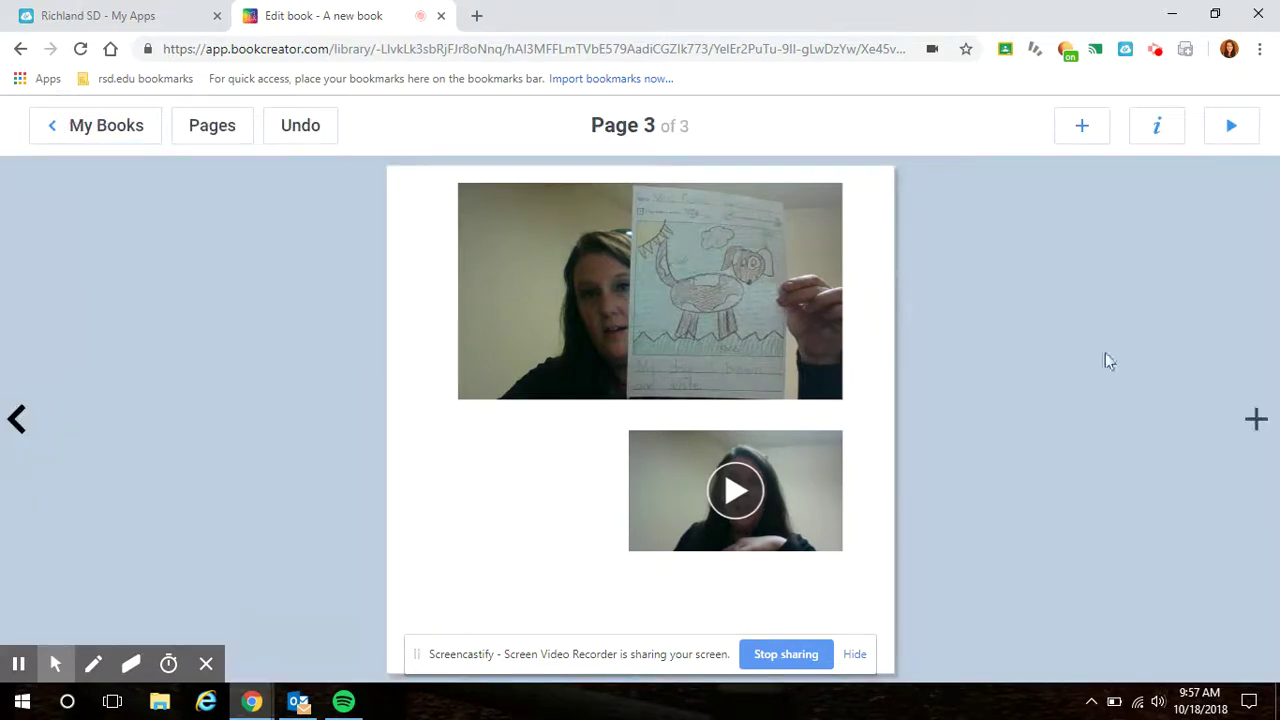
Step: Add a fourth page to the book and start a new text entry on it
{"action": "left_click", "coordinate": [1257, 422]}
{"action": "left_click", "coordinate": [1088, 127]}
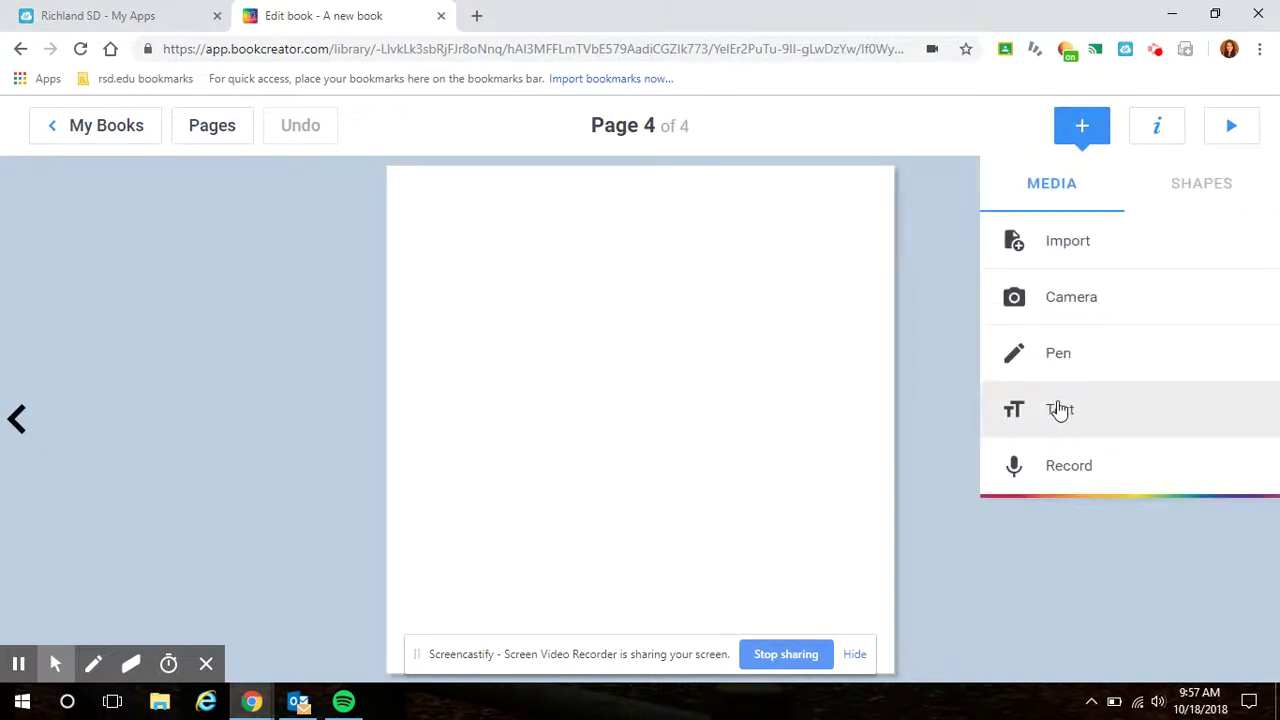
{"action": "left_click", "coordinate": [1059, 411]}
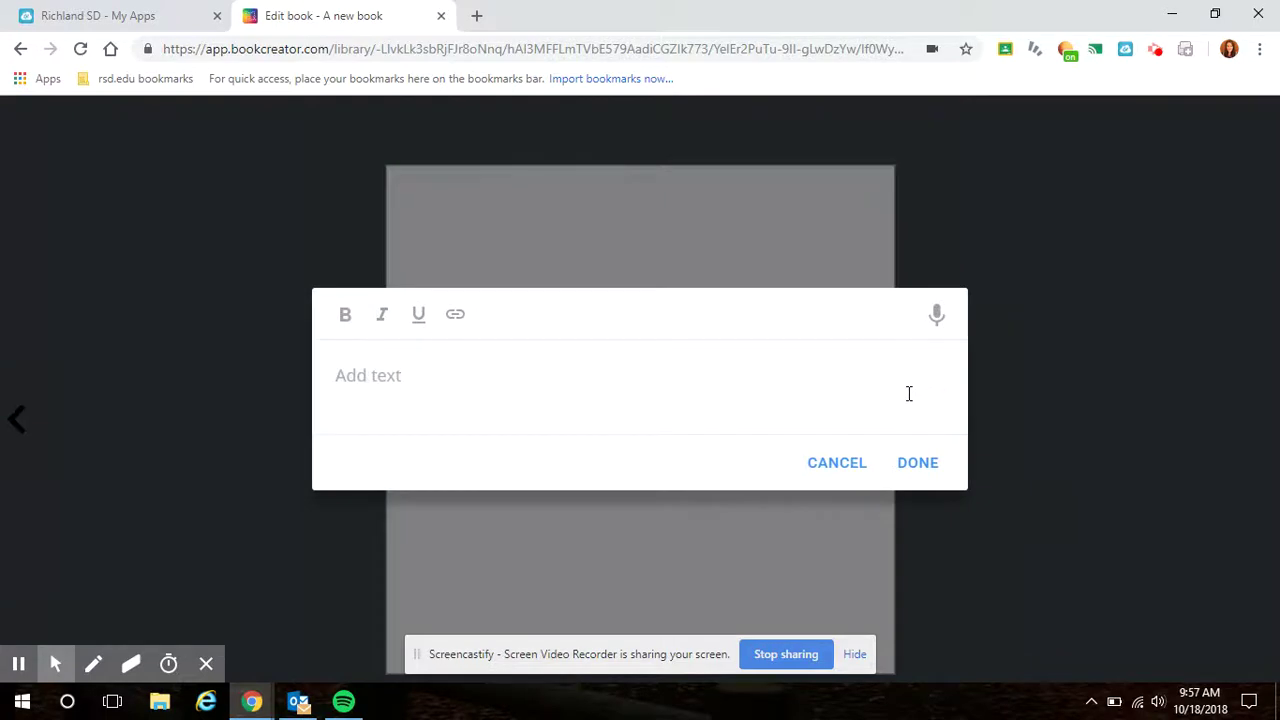
Step: Try to dictate the page text with the microphone and dismiss the error notice
{"action": "left_click", "coordinate": [937, 320]}
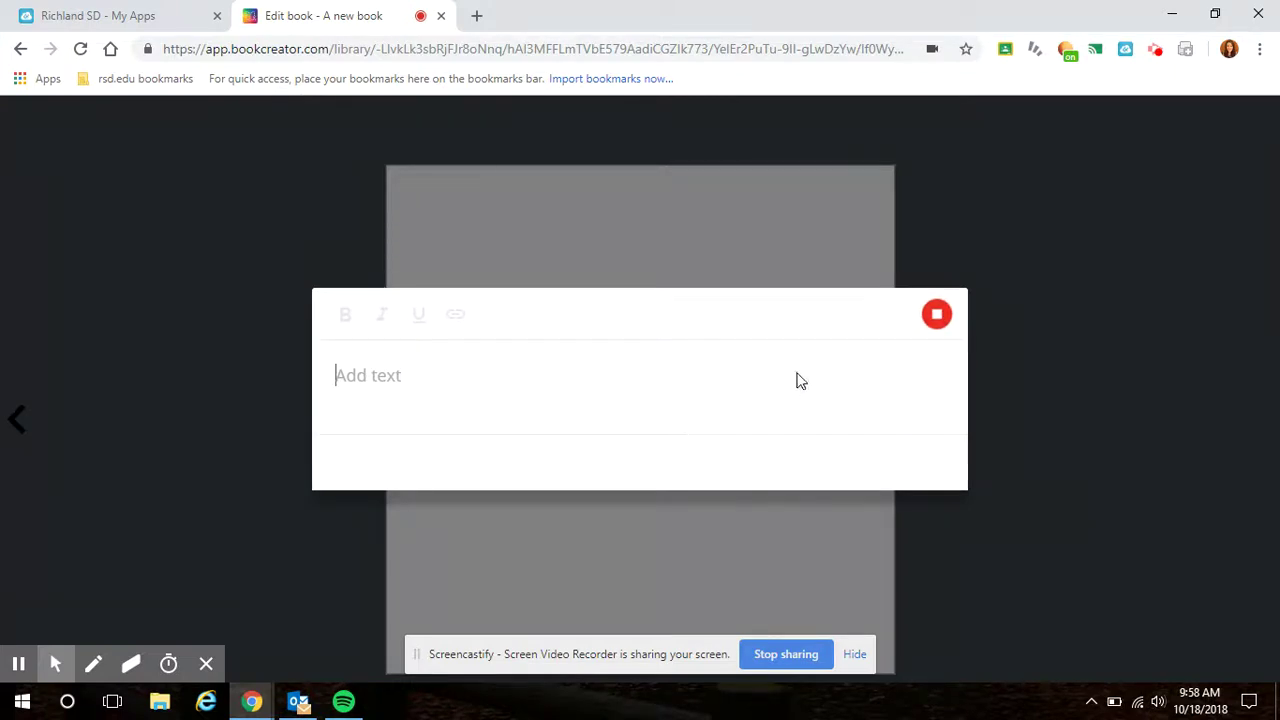
{"action": "left_click", "coordinate": [938, 324]}
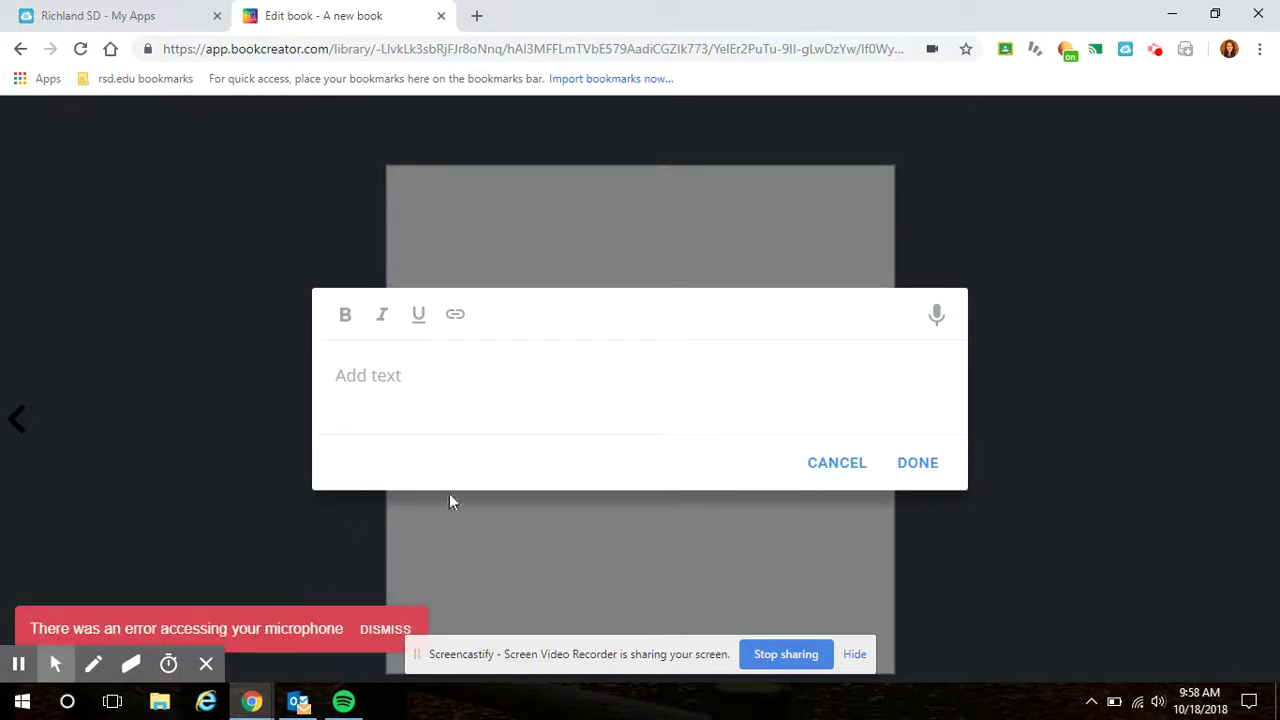
{"action": "left_click", "coordinate": [383, 630]}
Step: Enter the text "My dog went to the park with me and got lost. I was sad." and place it on page 4
{"action": "left_click", "coordinate": [653, 380]}
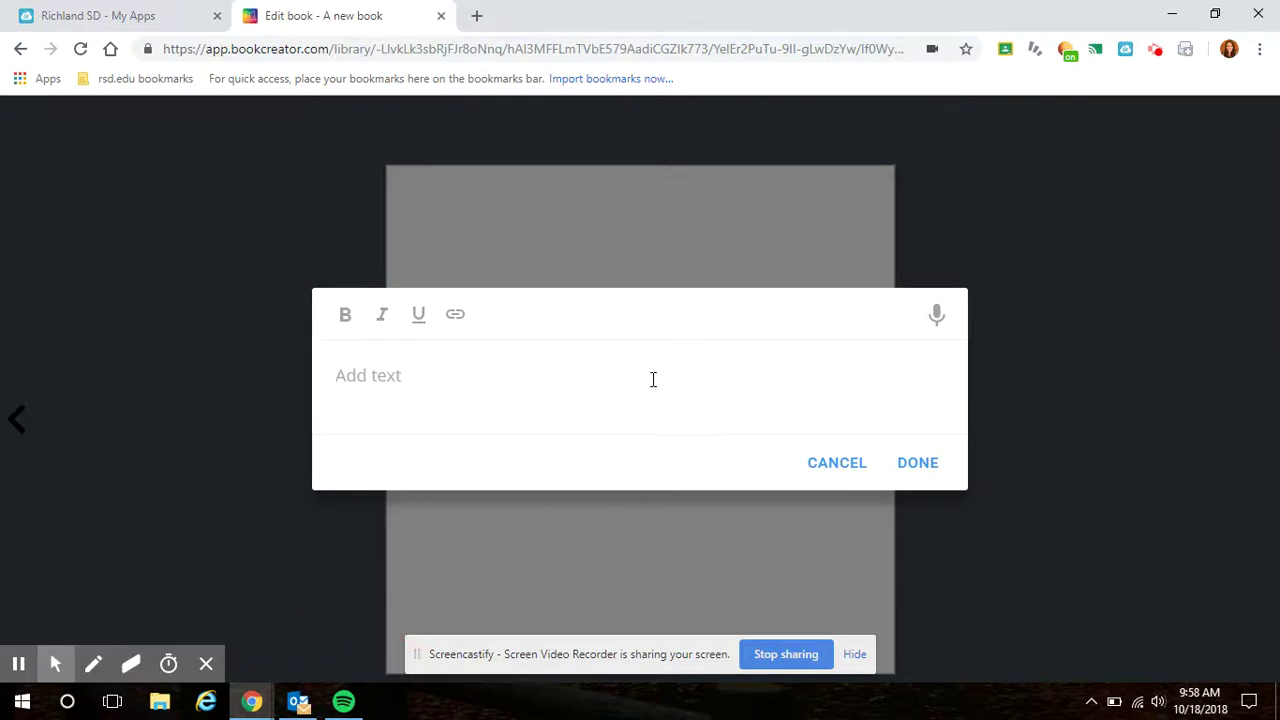
{"action": "type", "text": "My"}
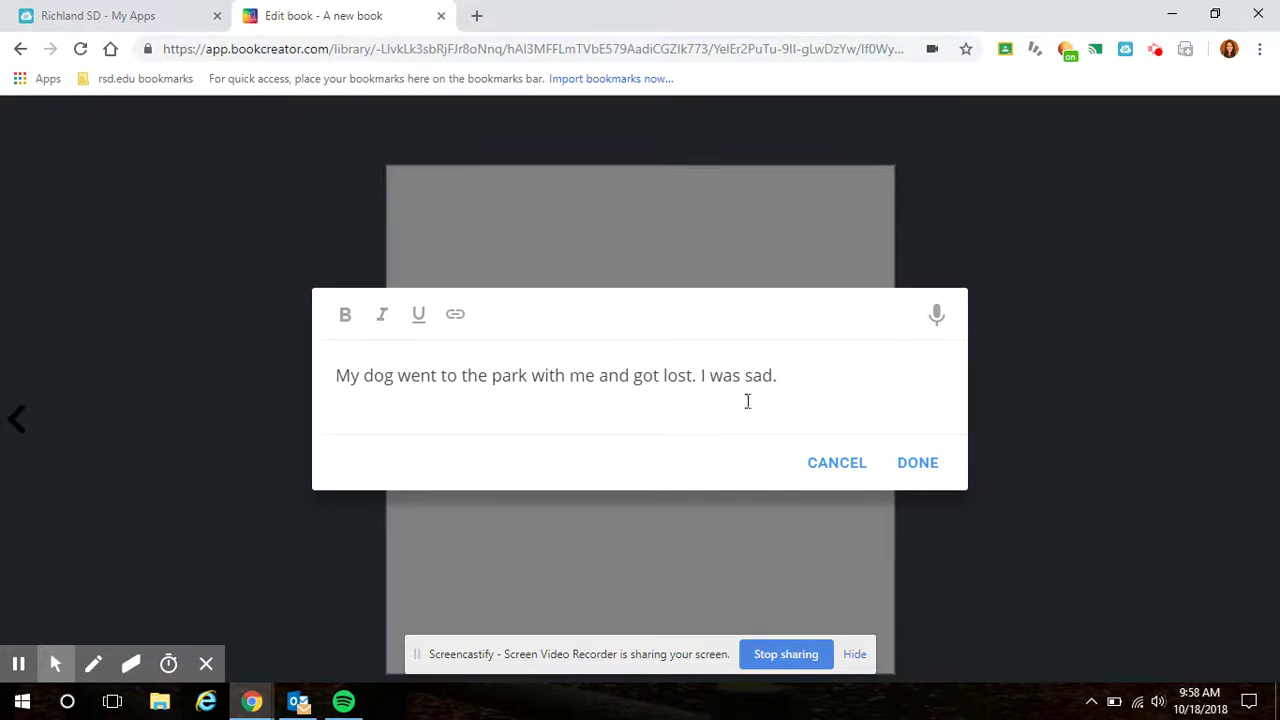
{"action": "left_click", "coordinate": [922, 462]}
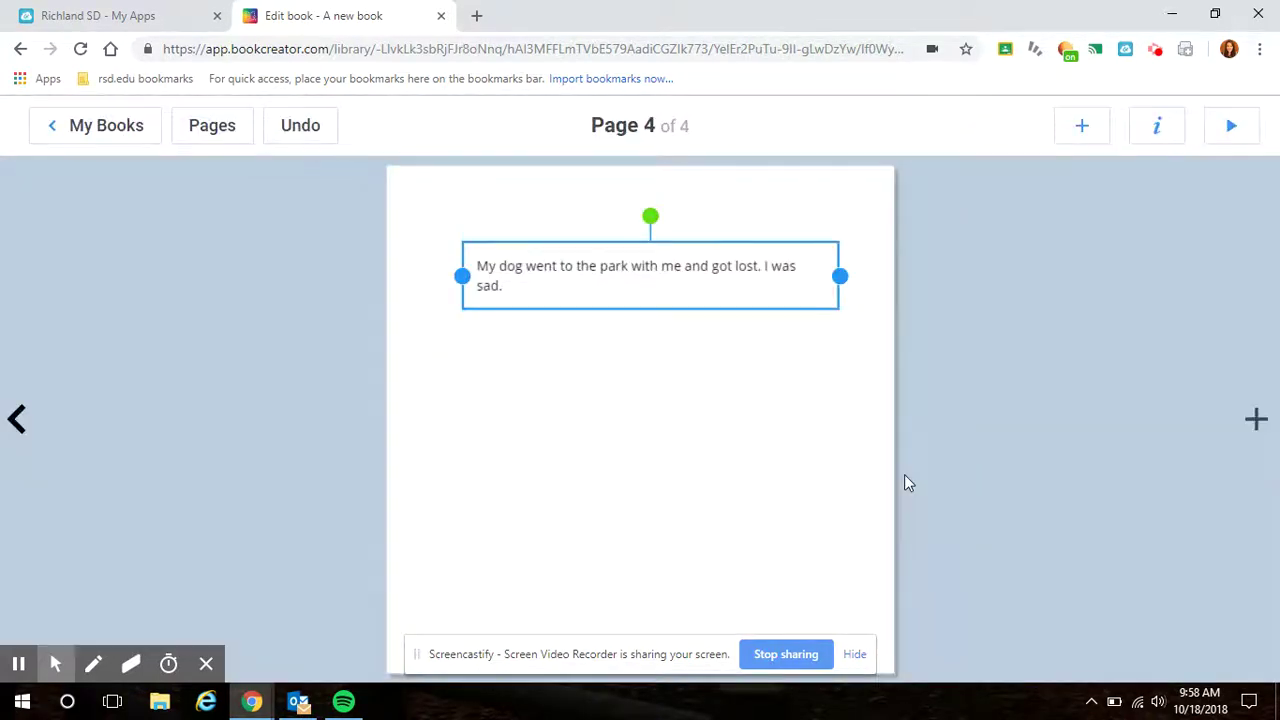
Step: Enlarge the text on page 4 to size 59 and centre-align it
{"action": "left_click", "coordinate": [1157, 128]}
{"action": "left_click_drag", "start_coordinate": [1049, 261], "coordinate": [1080, 261]}
{"action": "left_click", "coordinate": [1050, 316]}
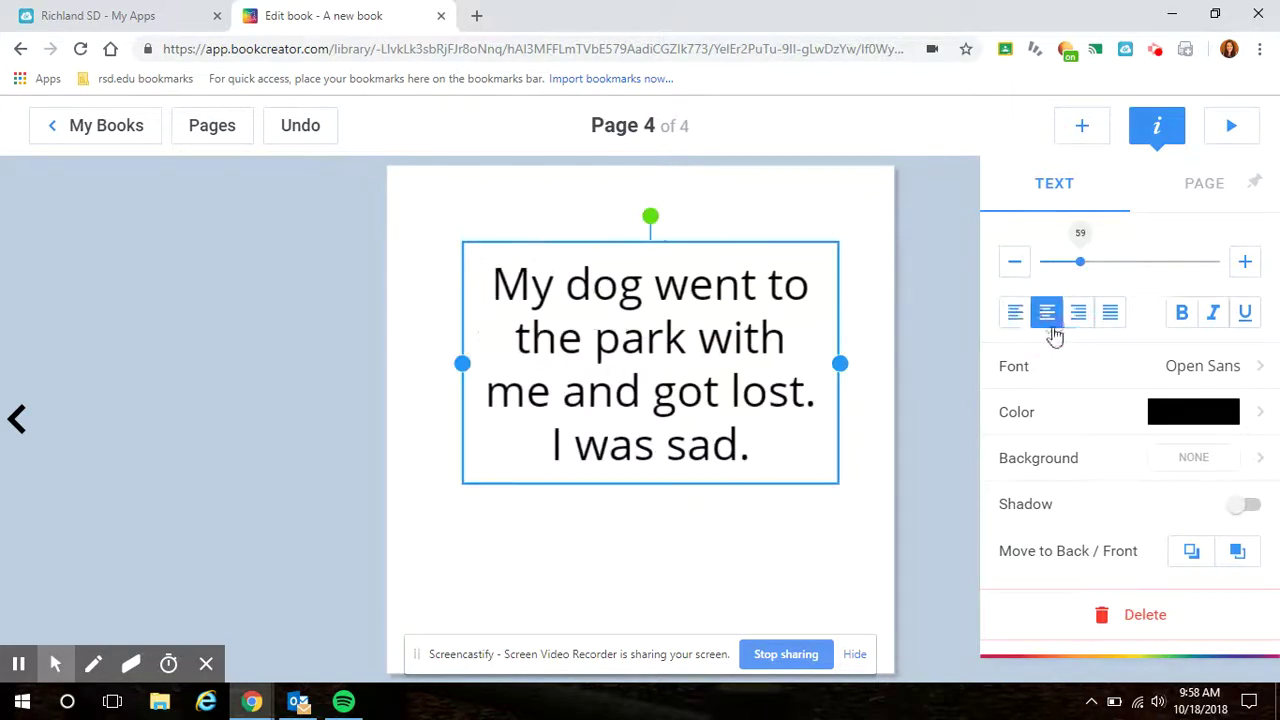
{"action": "left_click", "coordinate": [745, 520]}
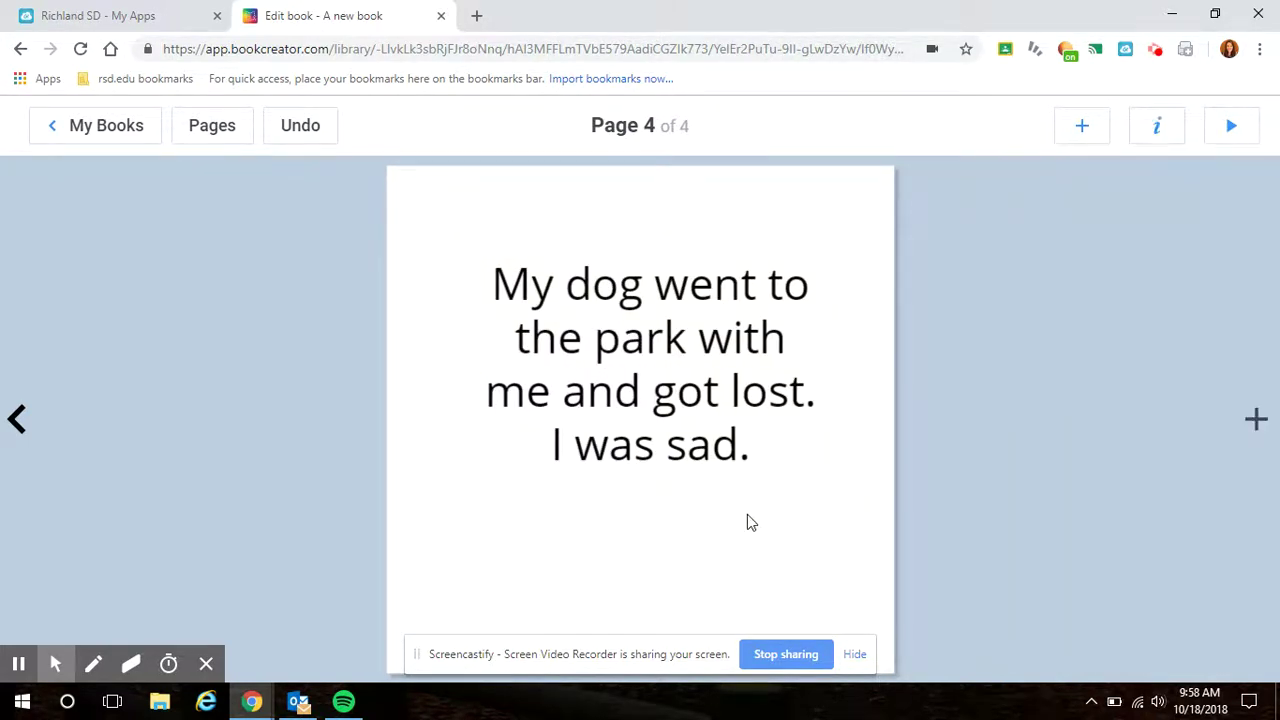
{"action": "left_click", "coordinate": [720, 436]}
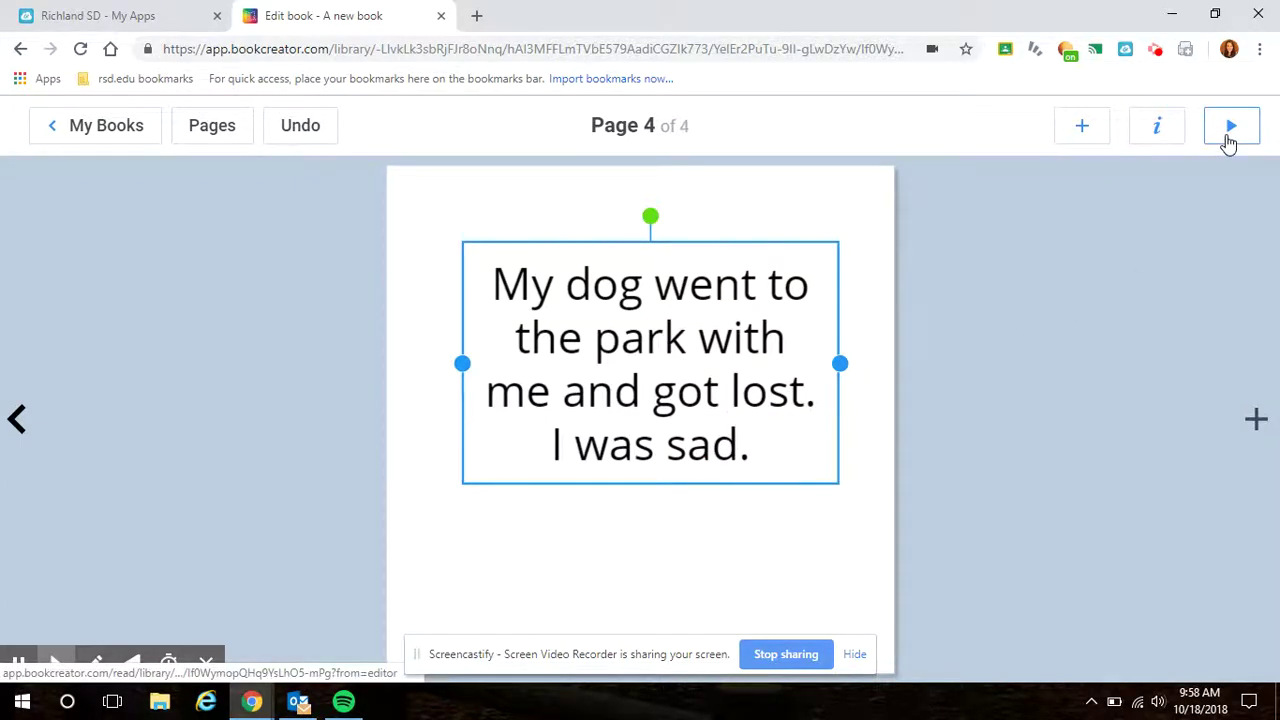
Step: Record a sound clip of about five seconds for page 4 and place its speaker symbol centred below the text
{"action": "left_click", "coordinate": [1078, 130]}
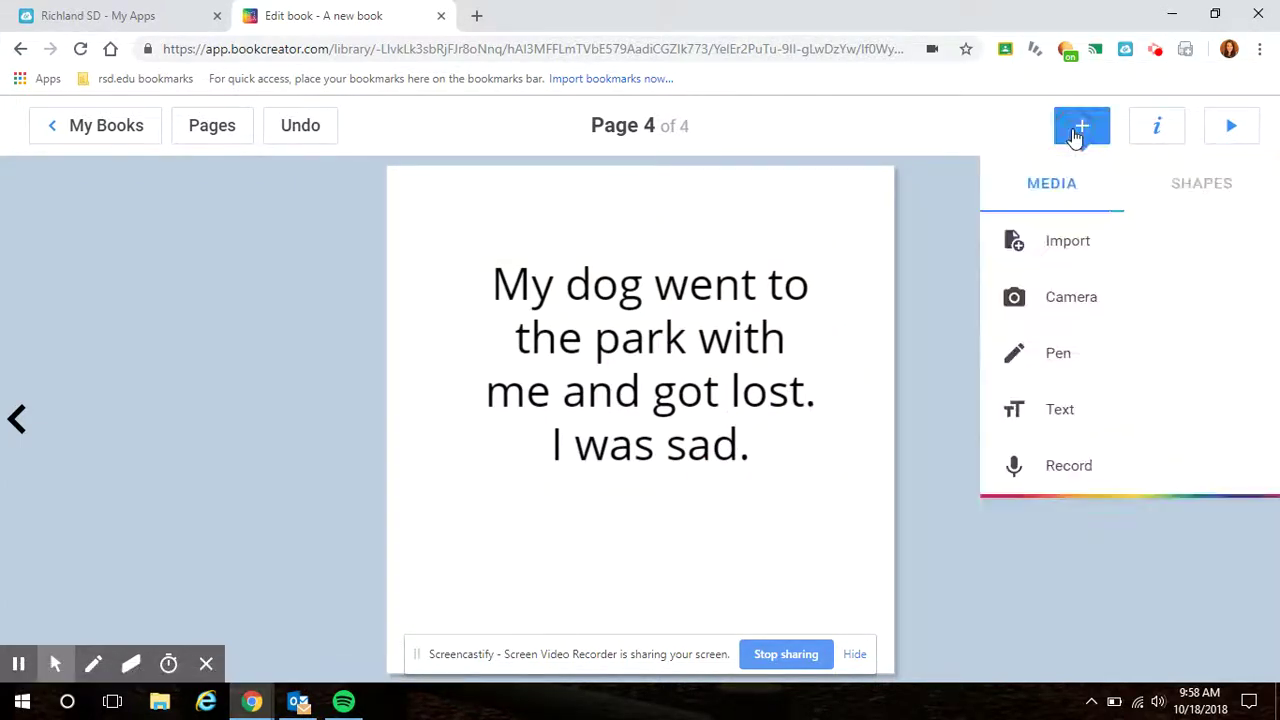
{"action": "left_click", "coordinate": [1074, 466]}
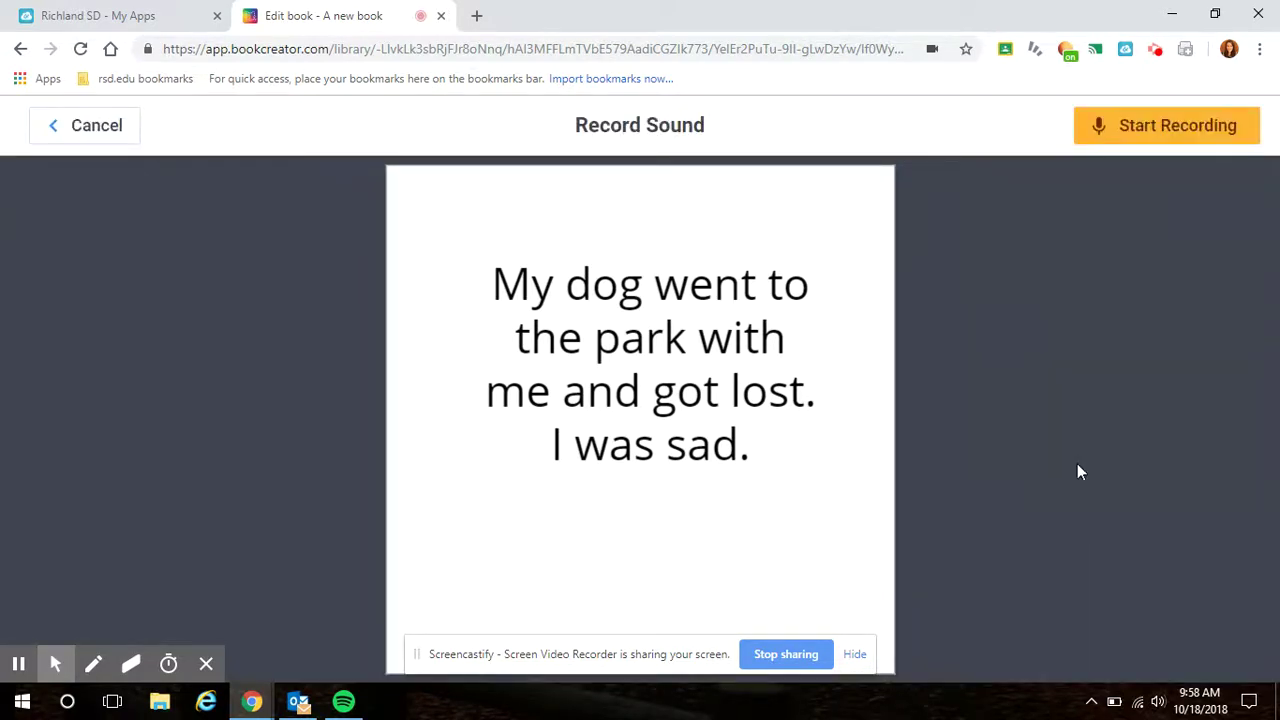
{"action": "left_click", "coordinate": [1166, 132]}
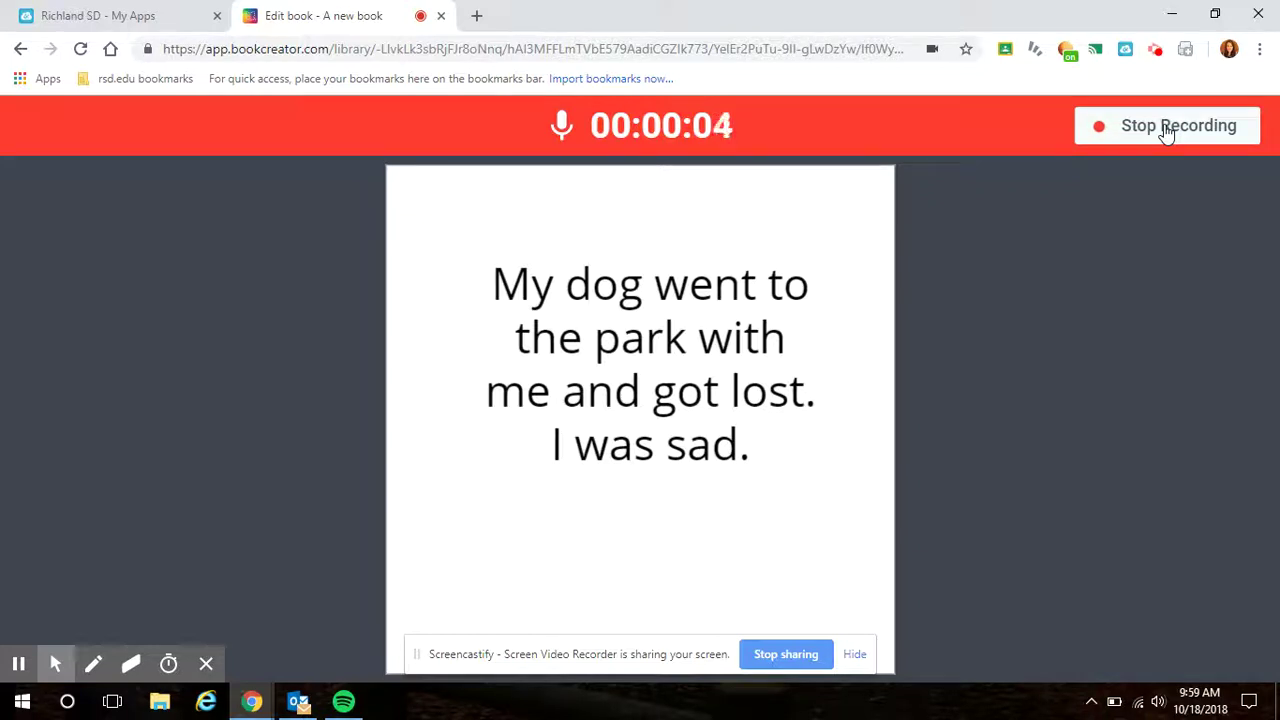
{"action": "left_click", "coordinate": [1166, 130]}
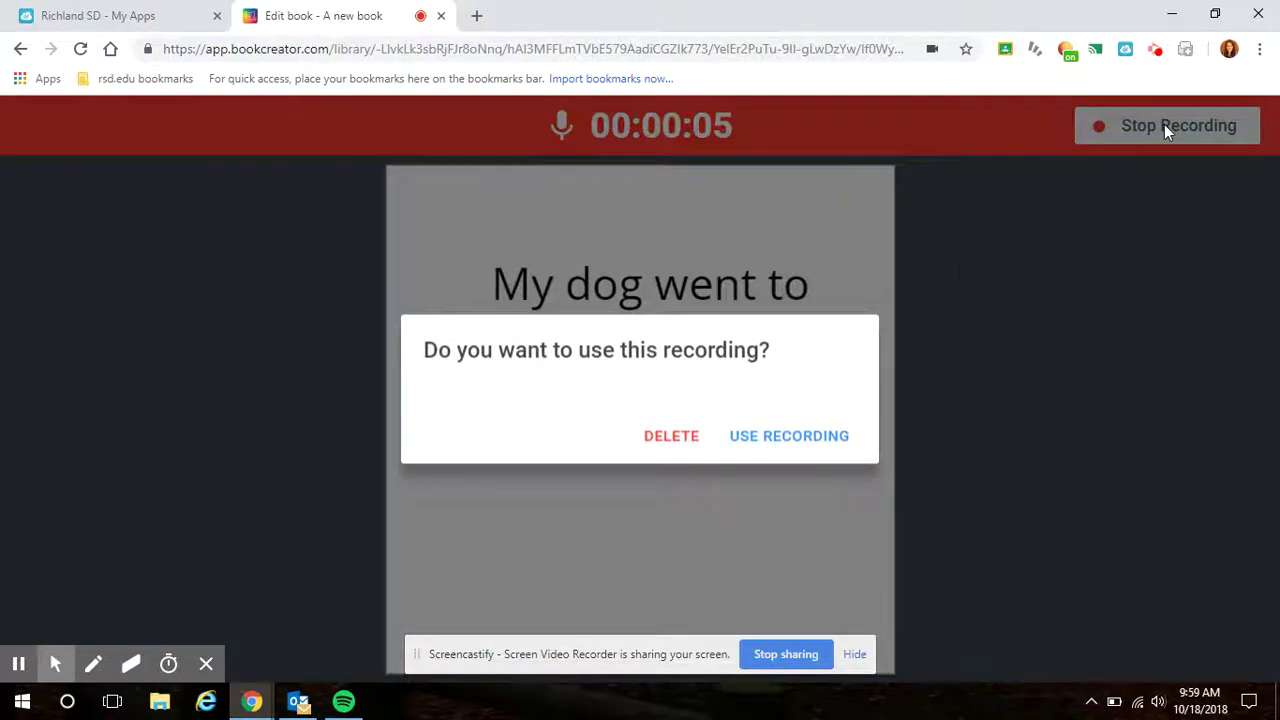
{"action": "left_click", "coordinate": [770, 440]}
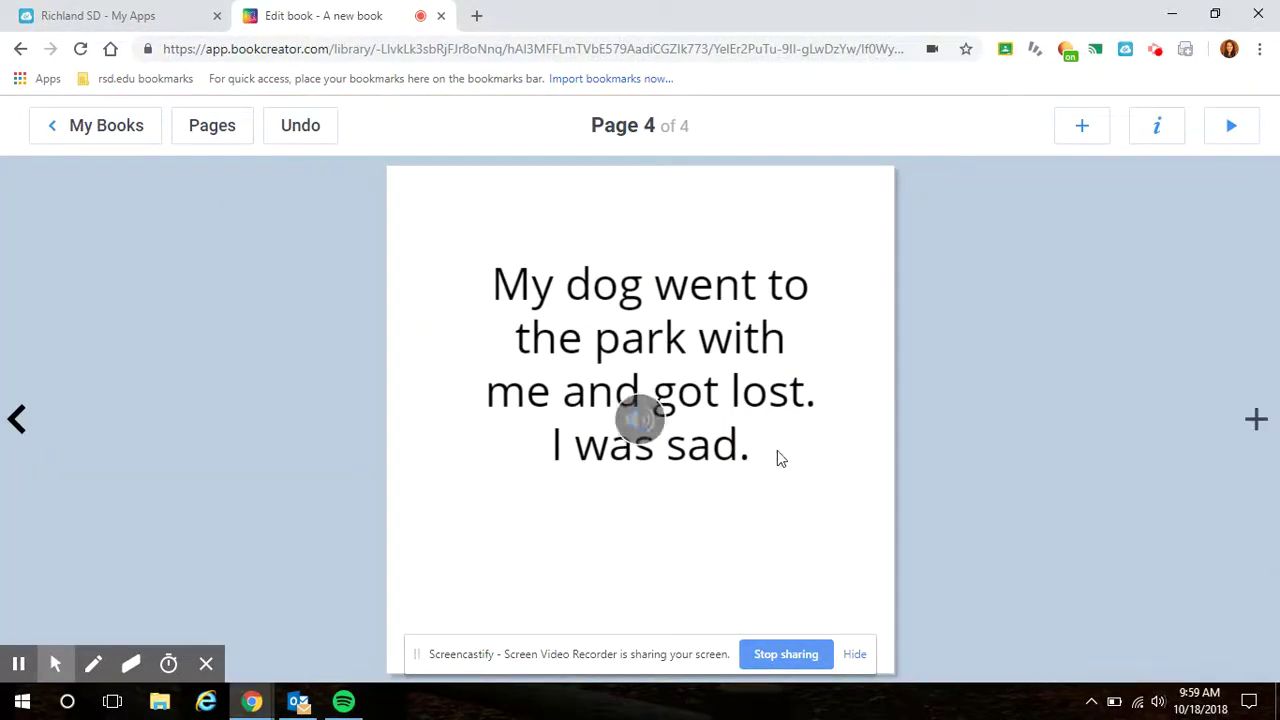
{"action": "left_click_drag", "start_coordinate": [638, 422], "coordinate": [640, 556]}
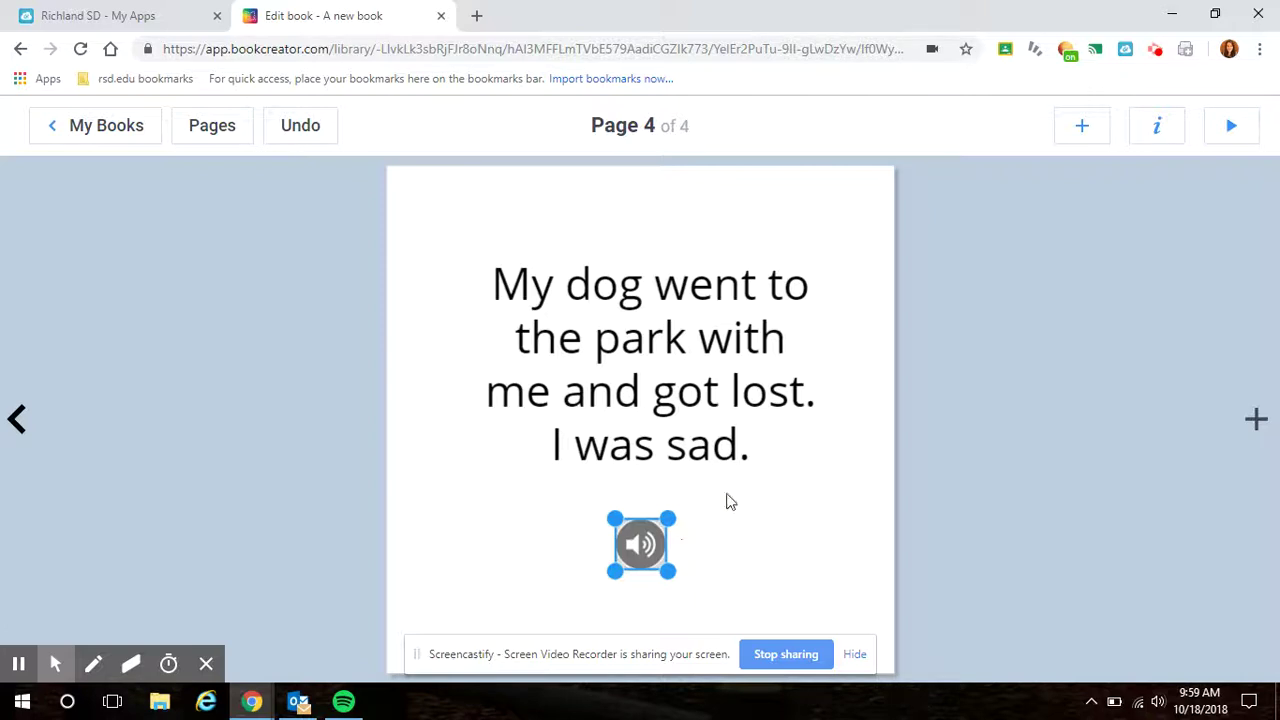
Step: Import the photo of the girl with pigtails from a Google image search for "person" and shrink it to about a third of the page width
{"action": "left_click", "coordinate": [1081, 125]}
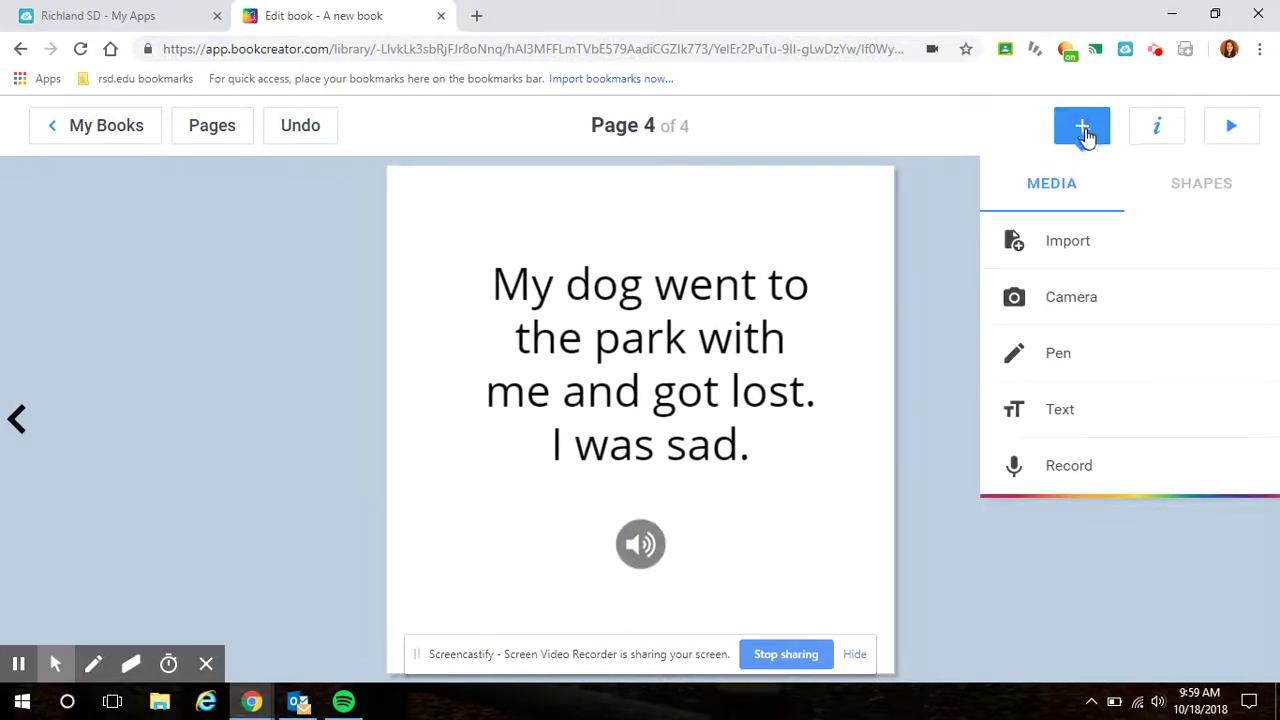
{"action": "left_click", "coordinate": [1203, 190]}
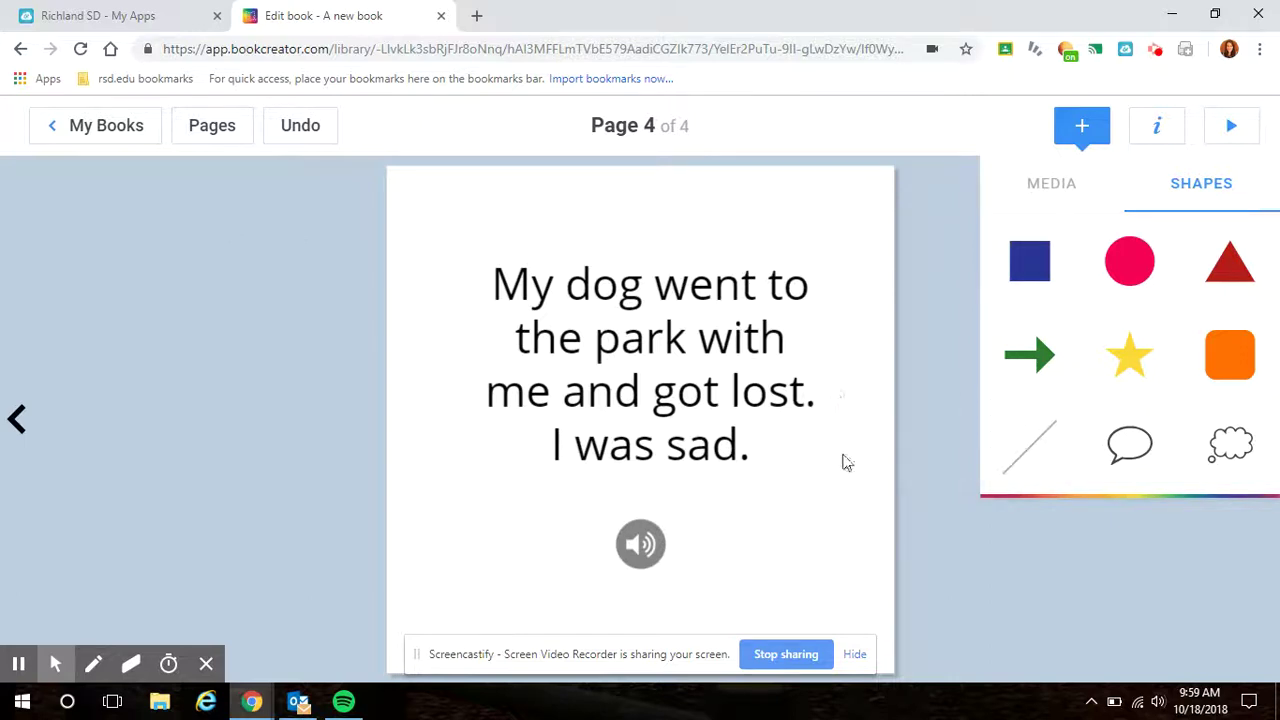
{"action": "left_click", "coordinate": [1053, 183]}
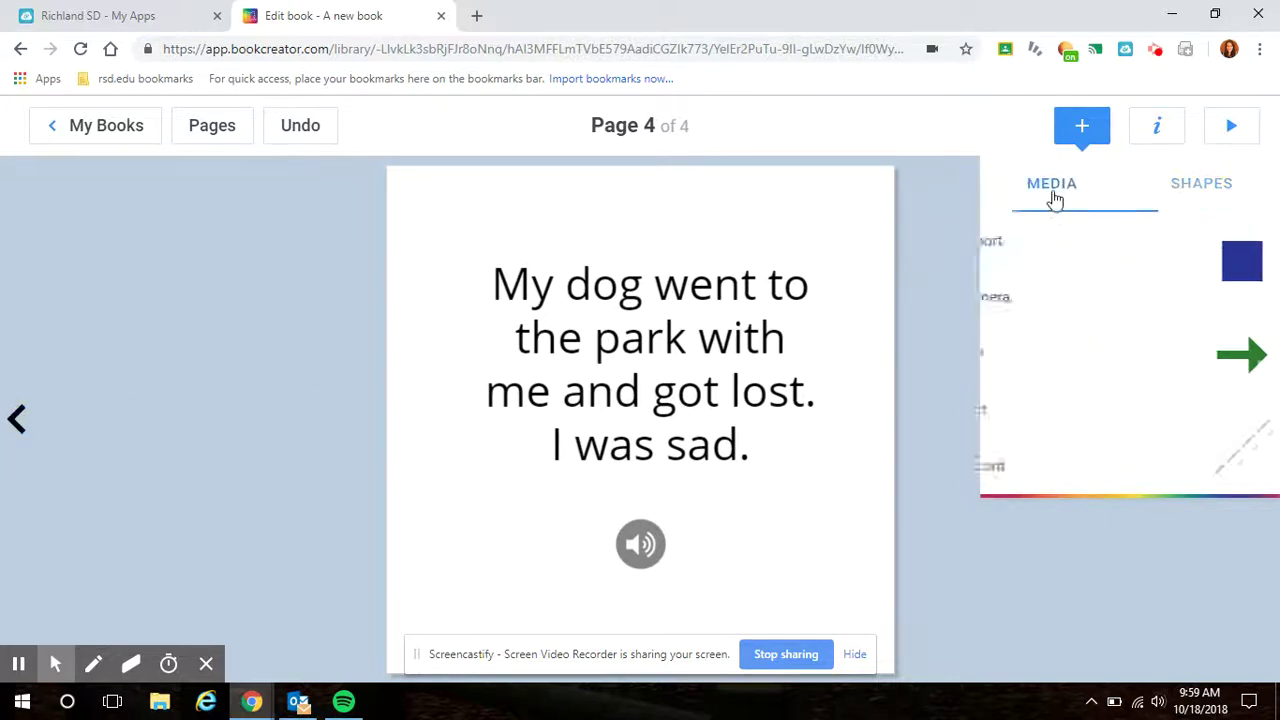
{"action": "left_click", "coordinate": [1066, 244]}
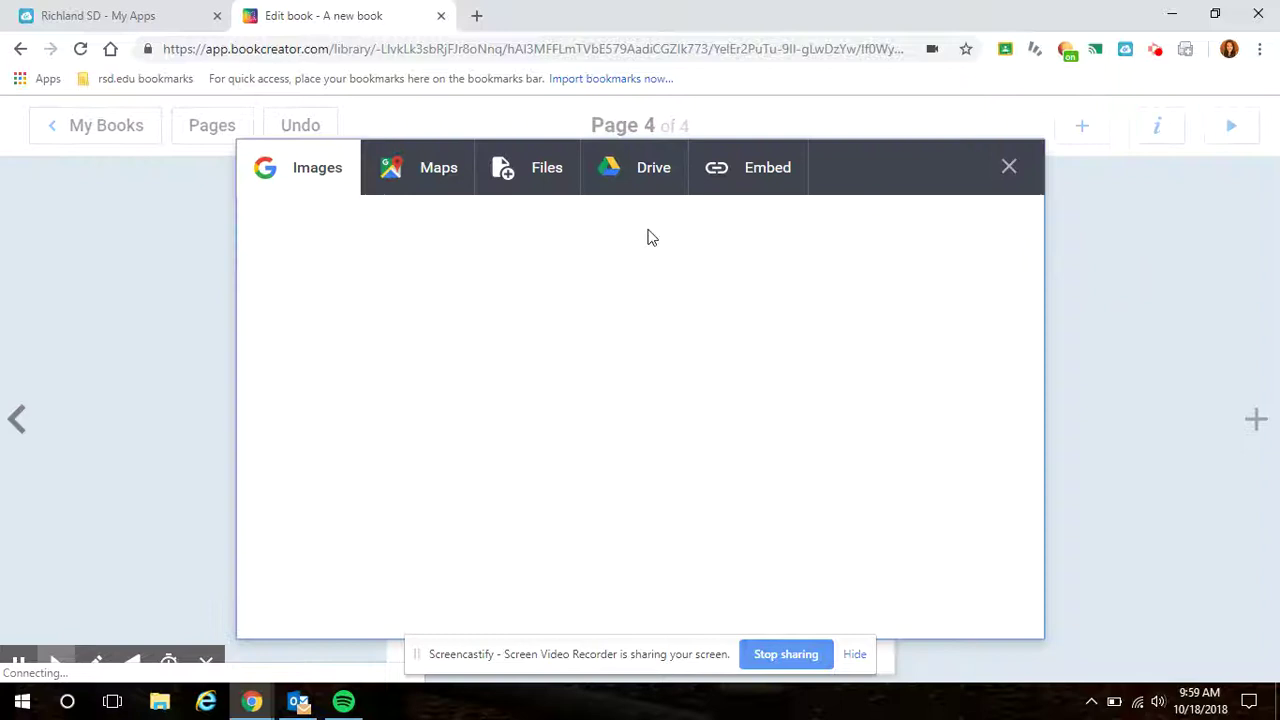
{"action": "left_click", "coordinate": [317, 172]}
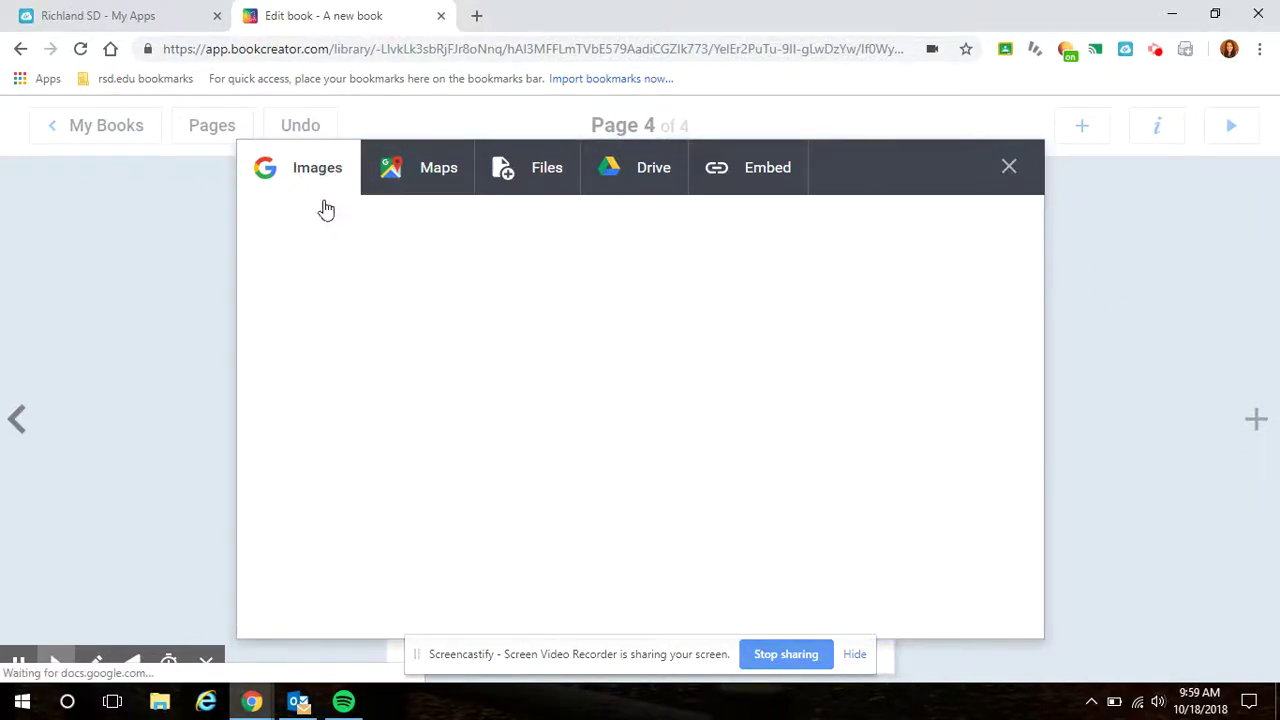
{"action": "left_click", "coordinate": [394, 263]}
{"action": "type", "text": "per"}
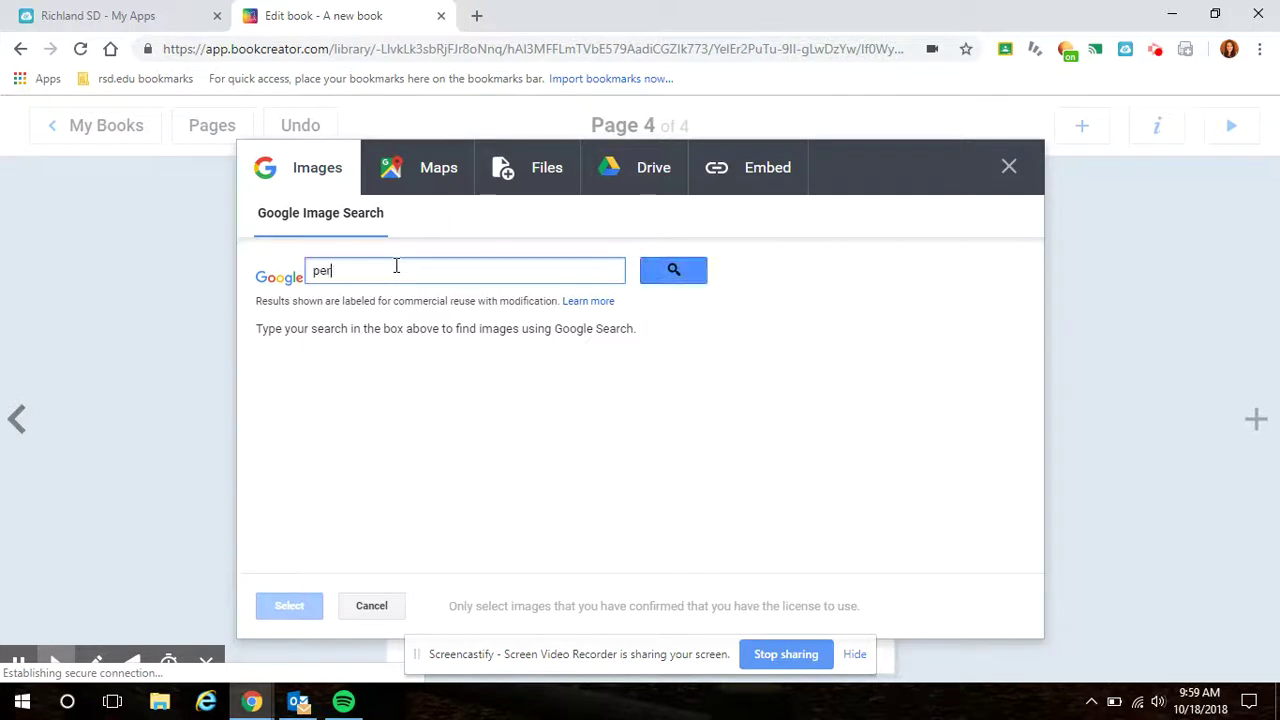
{"action": "type", "text": "son"}
{"action": "key", "text": "Return"}
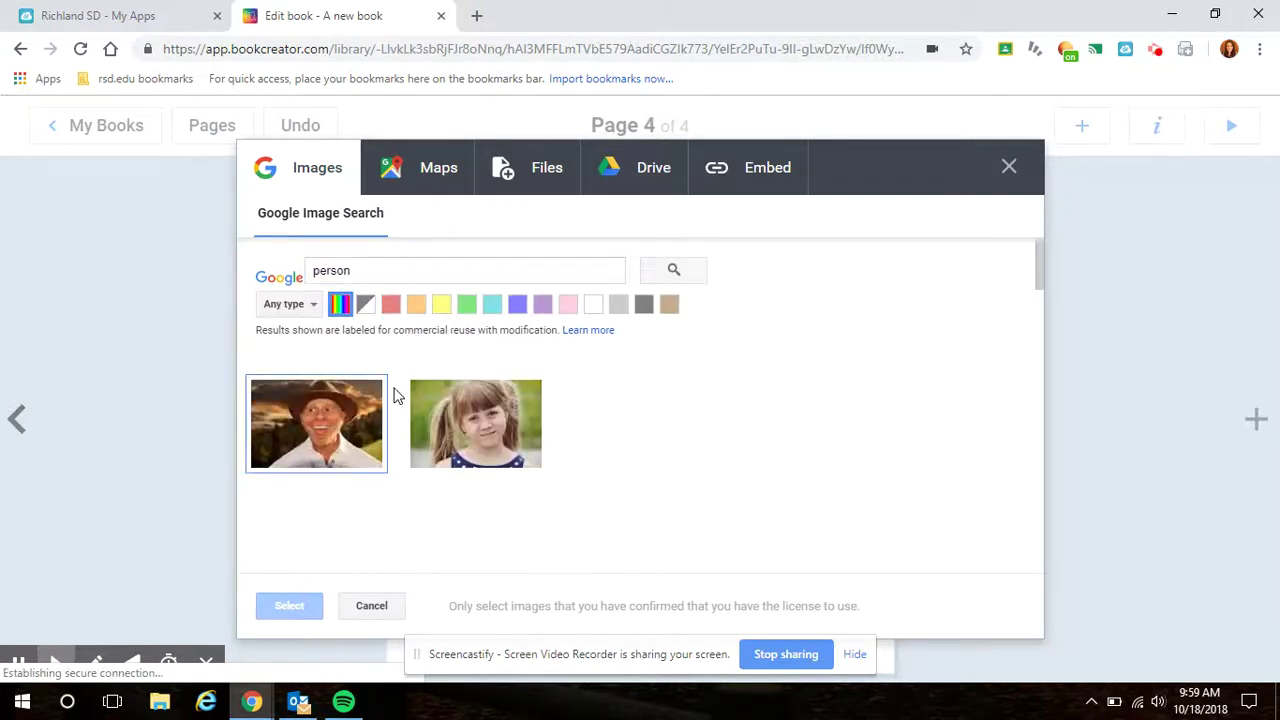
{"action": "left_click", "coordinate": [476, 424]}
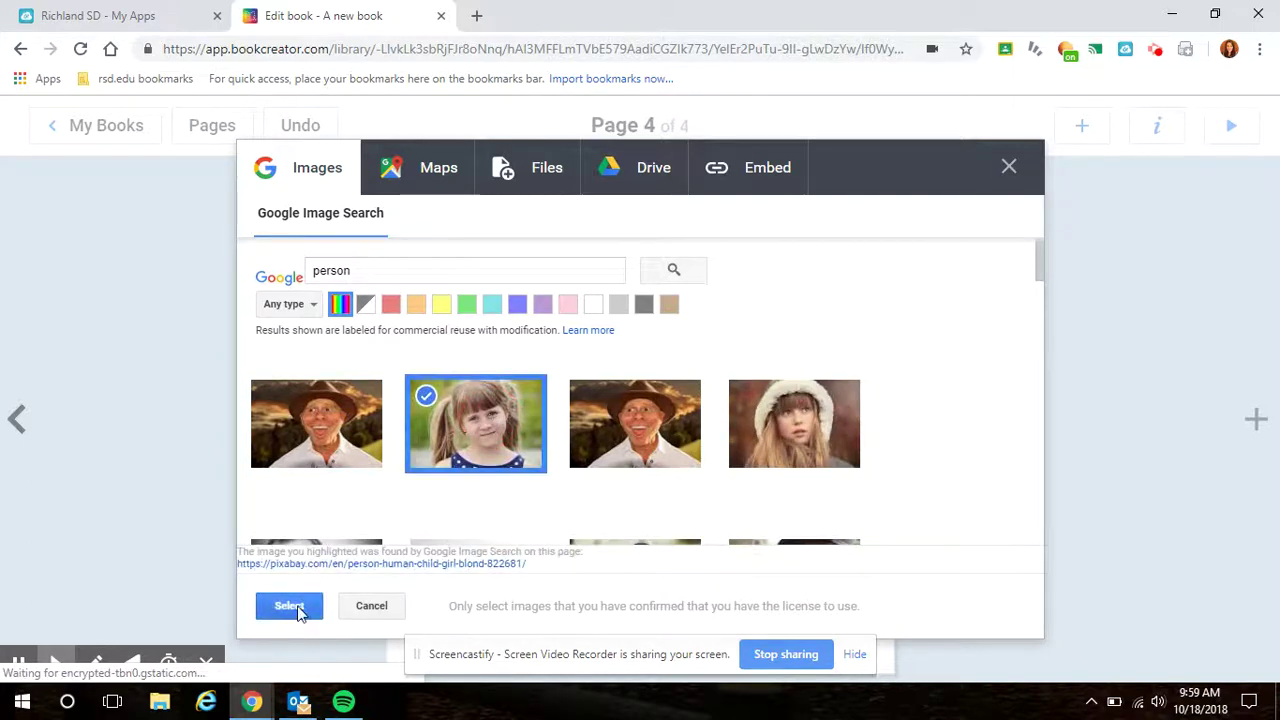
{"action": "left_click", "coordinate": [306, 606]}
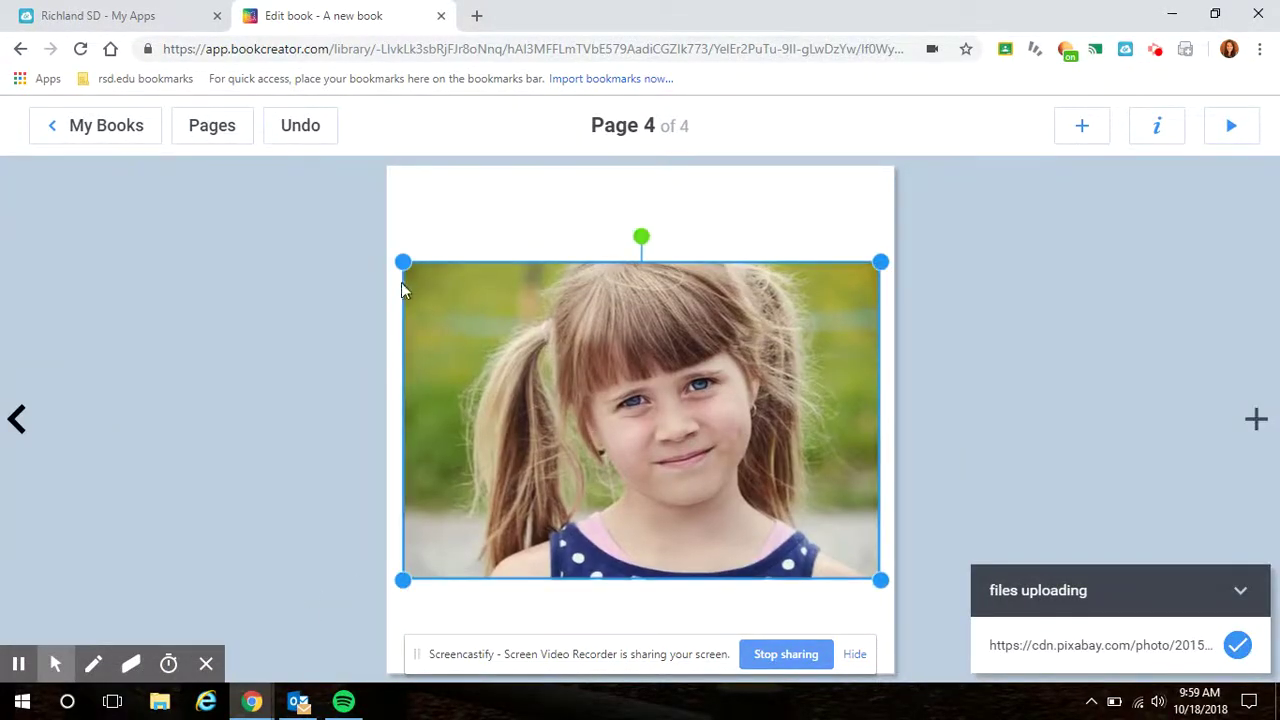
{"action": "left_click_drag", "start_coordinate": [404, 284], "coordinate": [729, 548]}
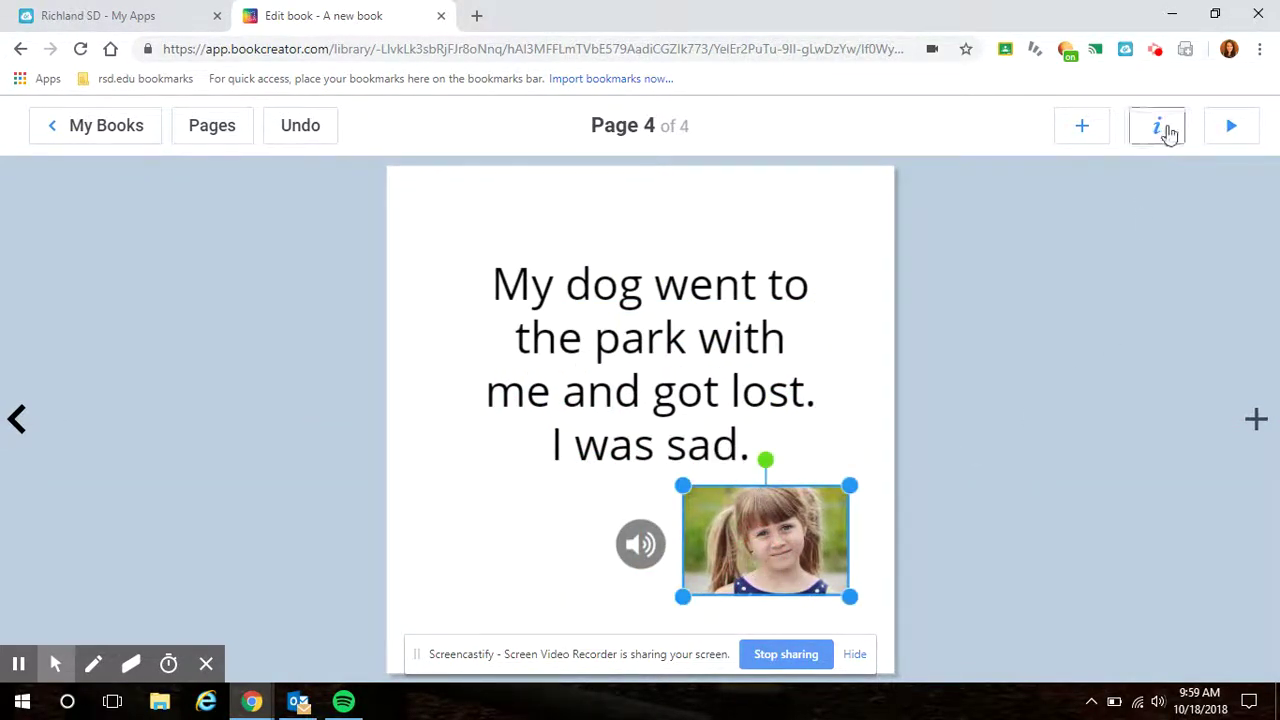
{"action": "left_click", "coordinate": [1155, 129]}
Step: Add a speech bubble to page 4, move the girl's photo to the lower left of the page, and position the bubble's tail at her
{"action": "left_click", "coordinate": [1100, 133]}
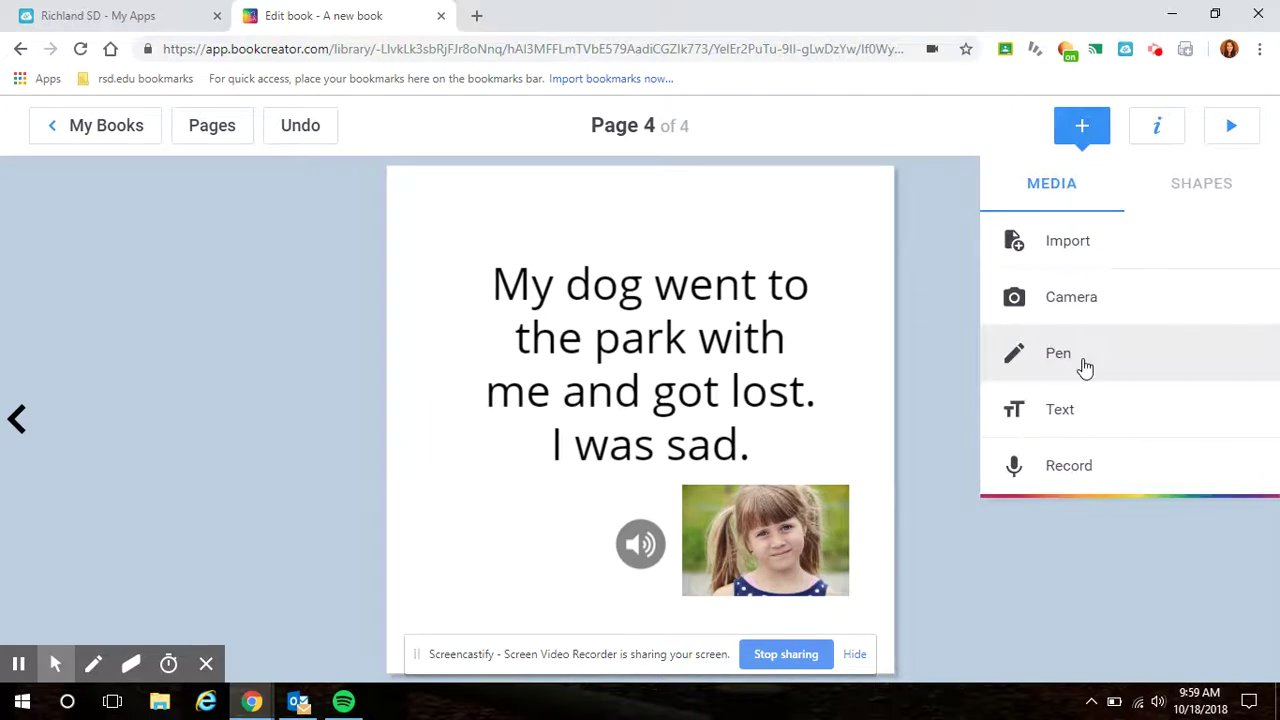
{"action": "left_click", "coordinate": [1200, 188]}
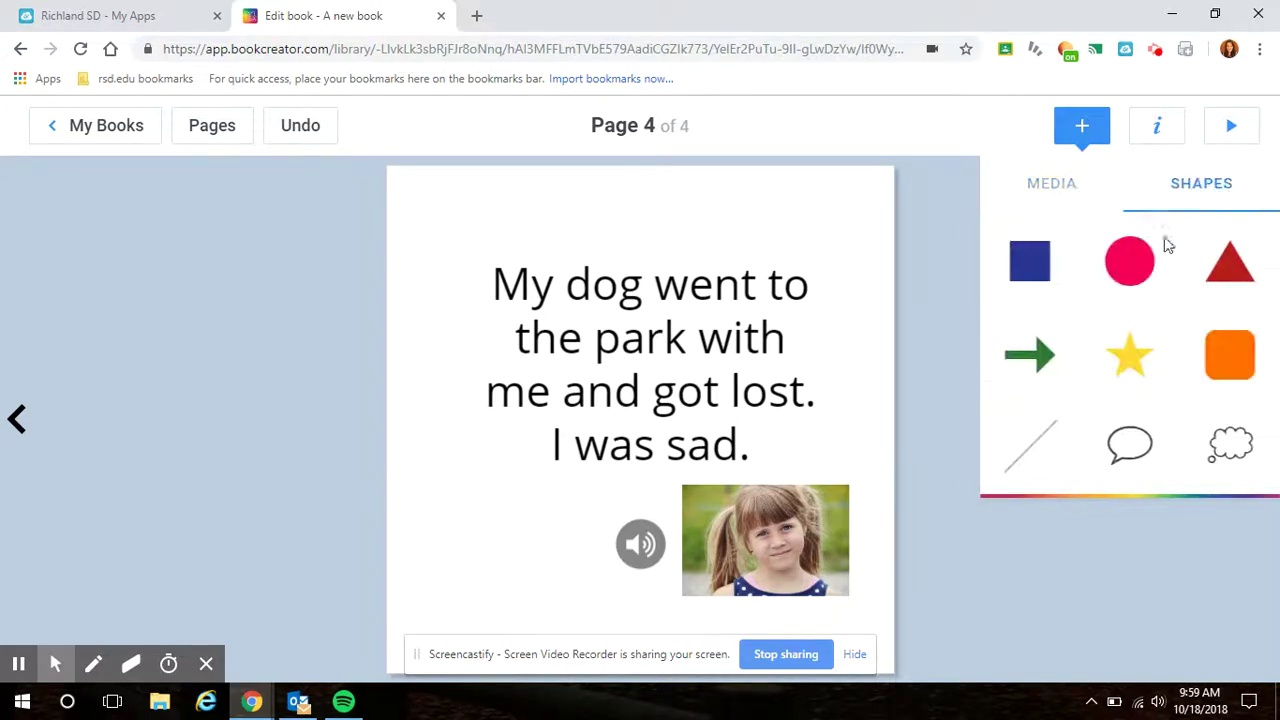
{"action": "left_click", "coordinate": [1125, 450]}
{"action": "left_click_drag", "start_coordinate": [616, 438], "coordinate": [713, 392]}
{"action": "left_click_drag", "start_coordinate": [793, 572], "coordinate": [533, 572]}
{"action": "left_click_drag", "start_coordinate": [743, 346], "coordinate": [681, 364]}
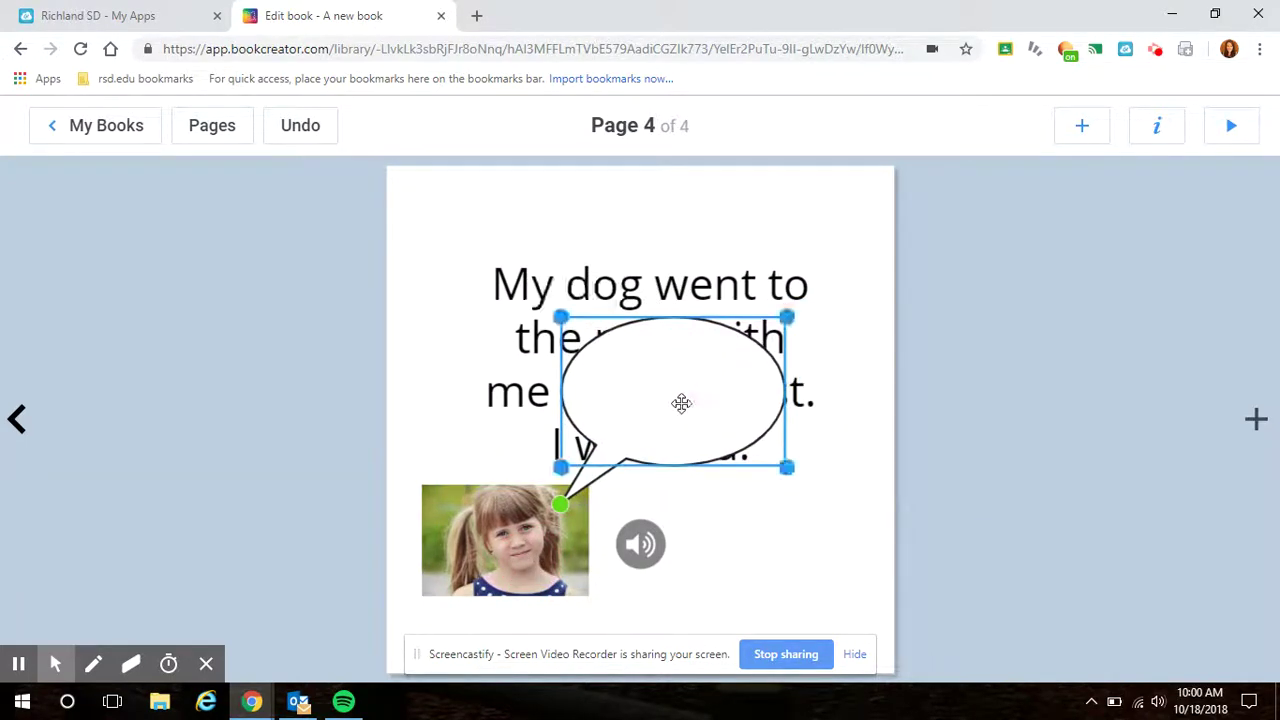
Step: Enter "Where is my dog!" in the speech bubble and open the bubble's shape settings
{"action": "left_click", "coordinate": [686, 399]}
{"action": "type", "text": "Where is my D"}
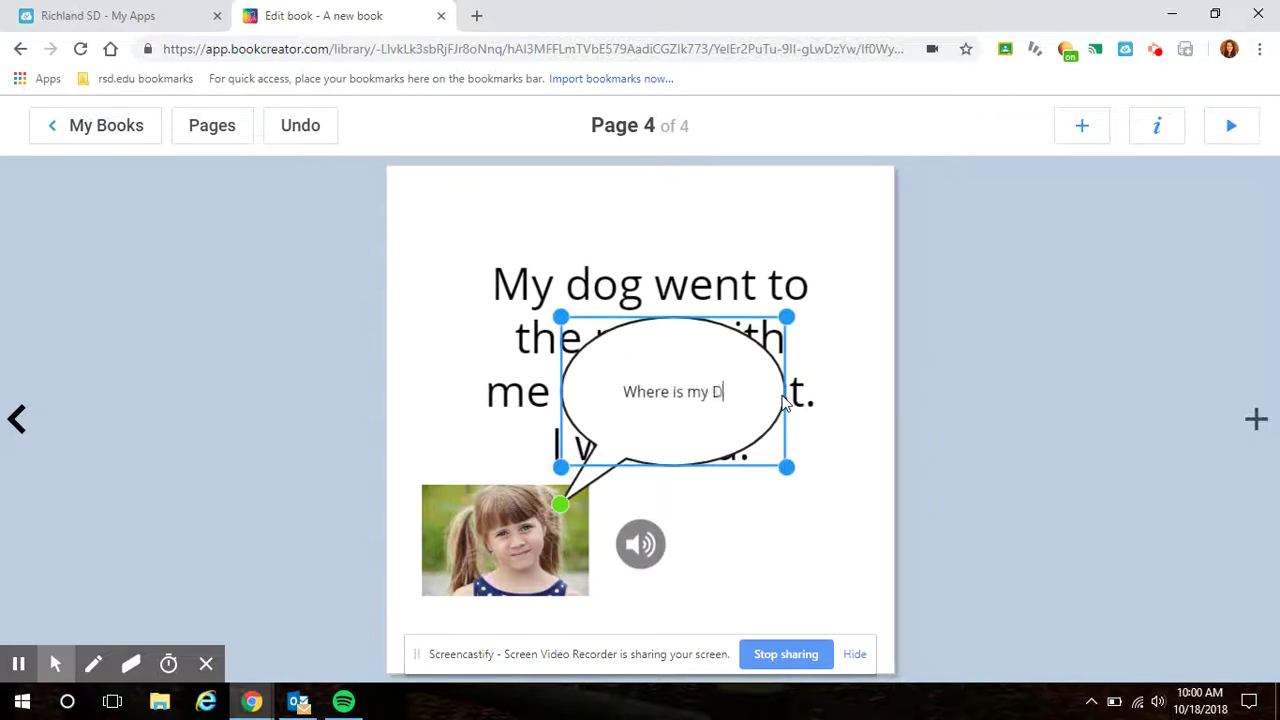
{"action": "key", "text": "BackSpace"}
{"action": "type", "text": "dog"}
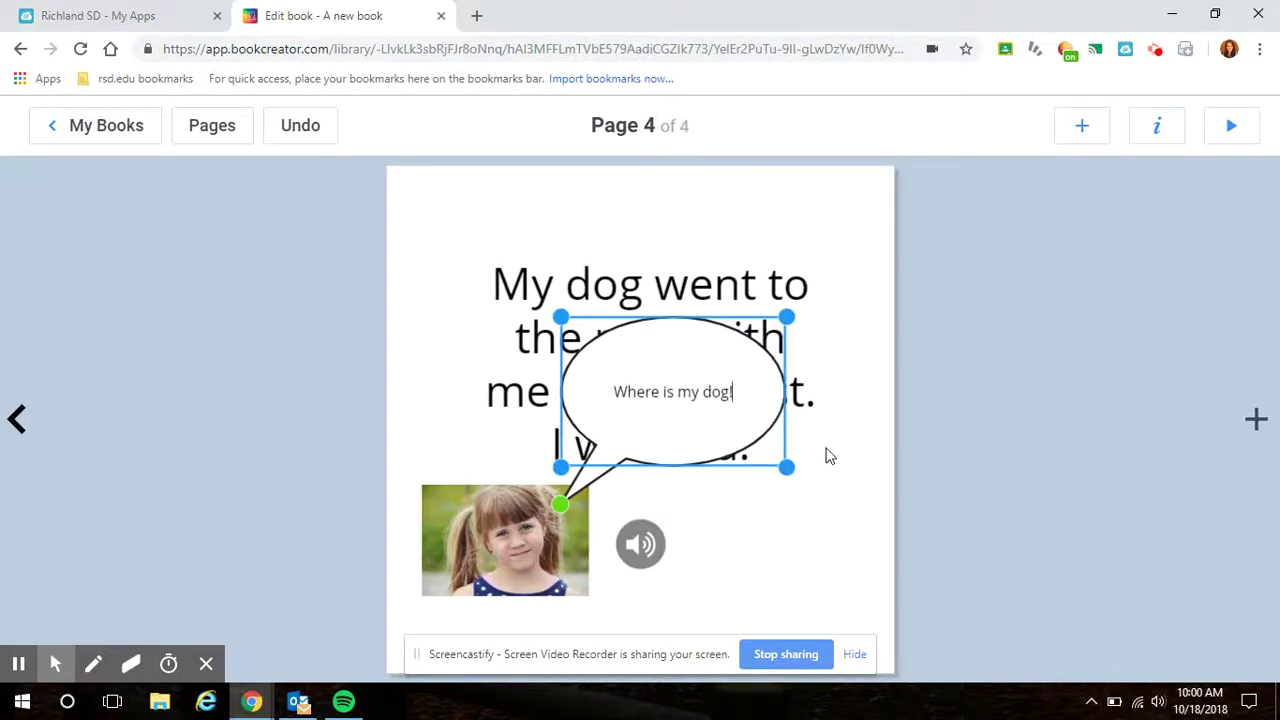
{"action": "left_click", "coordinate": [828, 455]}
{"action": "left_click", "coordinate": [678, 399]}
{"action": "left_click", "coordinate": [1156, 127]}
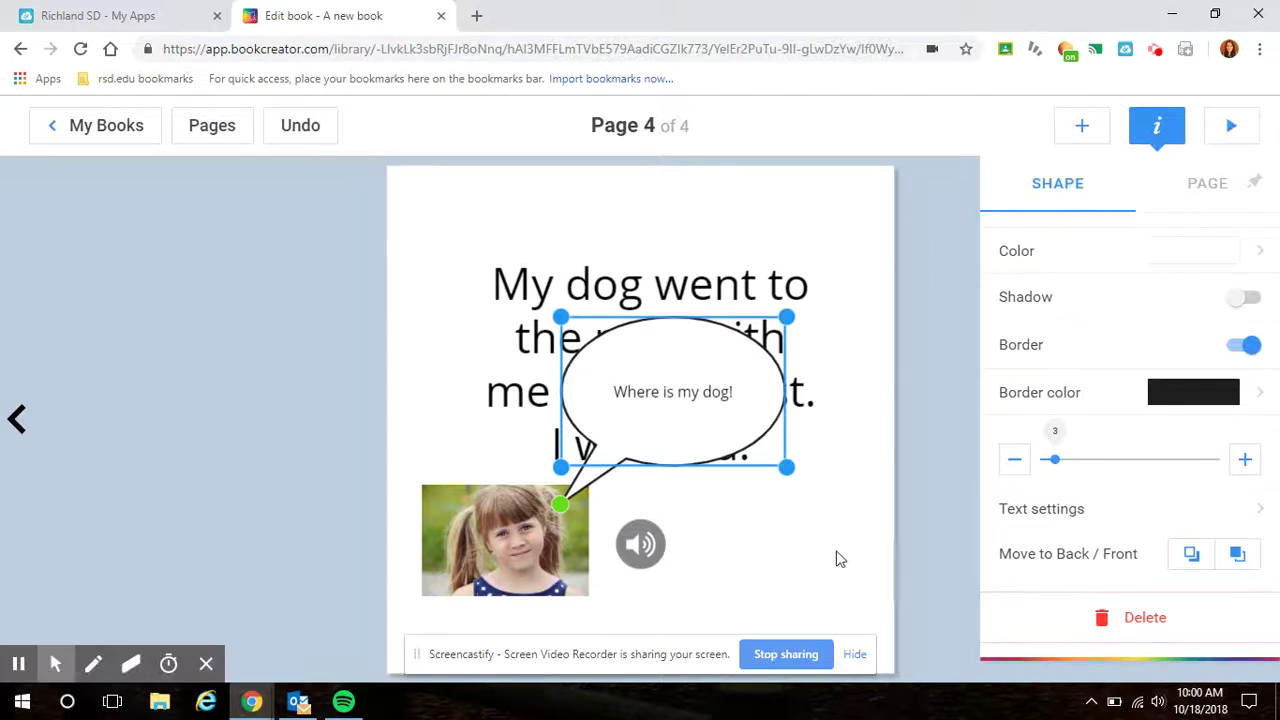
Step: Preview the book, leaf through its pages and back to the cover, and start having it read aloud
{"action": "left_click", "coordinate": [1088, 128]}
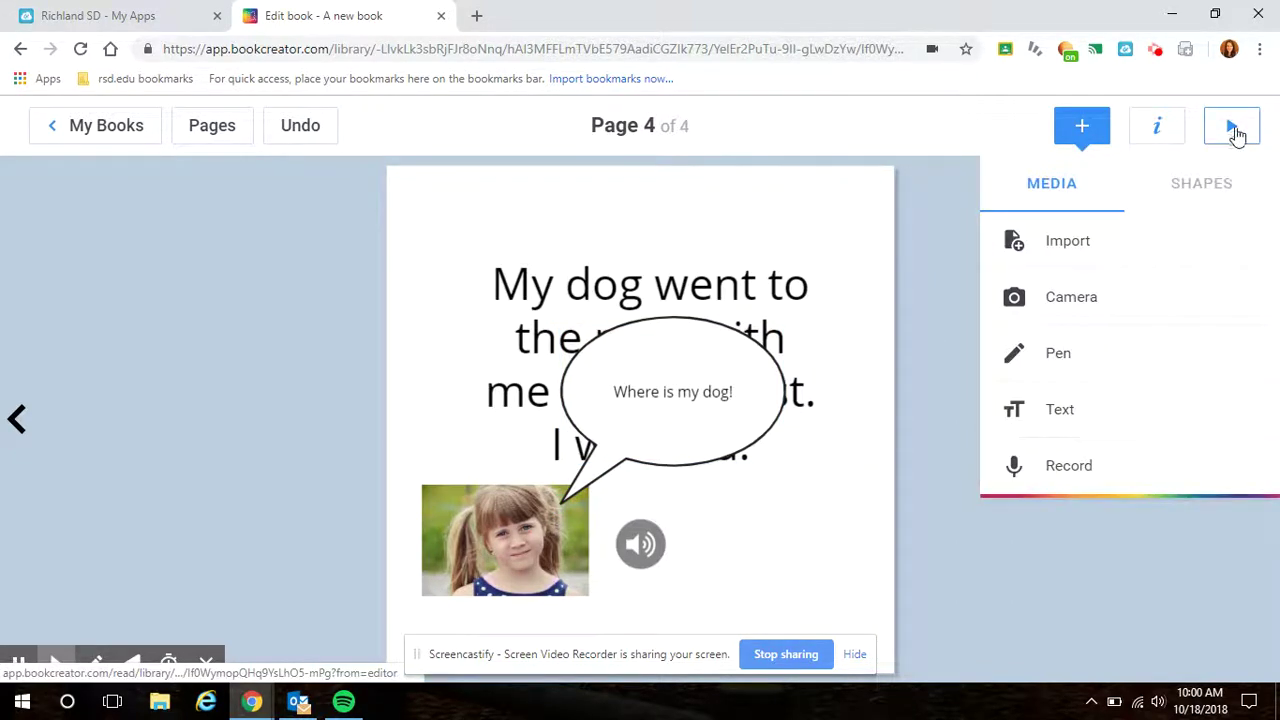
{"action": "left_click", "coordinate": [1234, 128]}
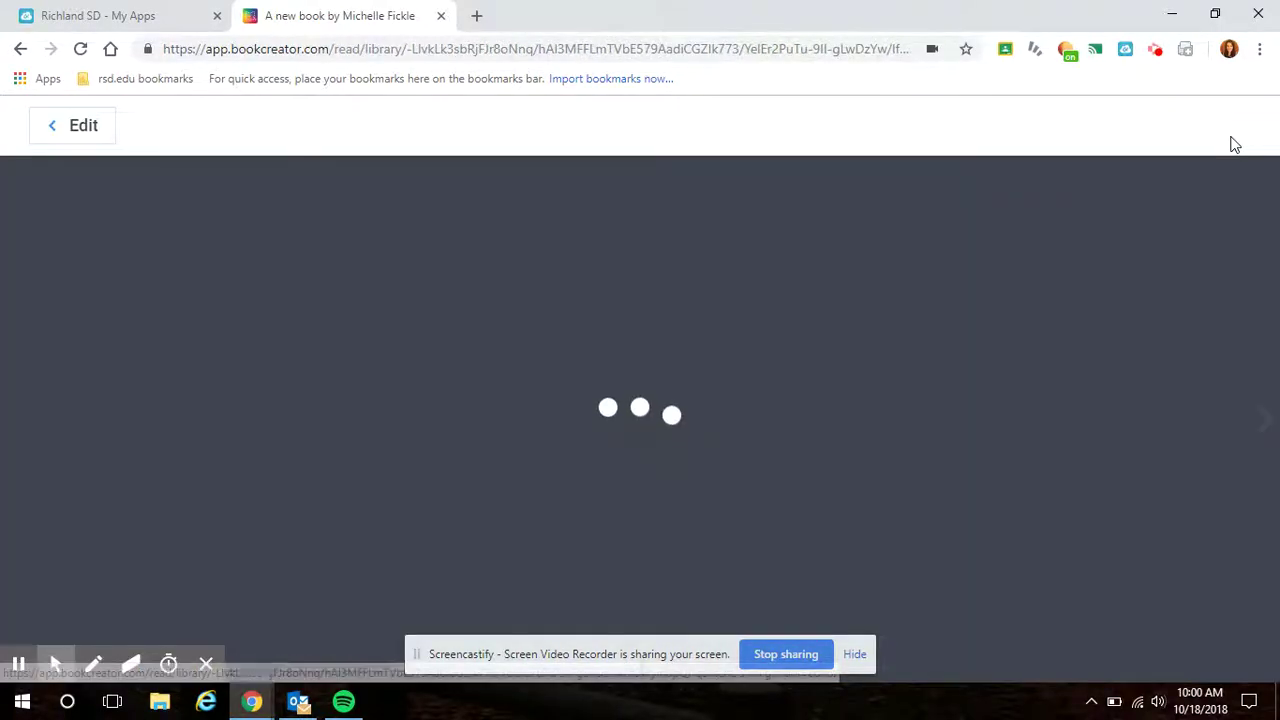
{"action": "left_click", "coordinate": [18, 419]}
{"action": "left_click", "coordinate": [18, 419]}
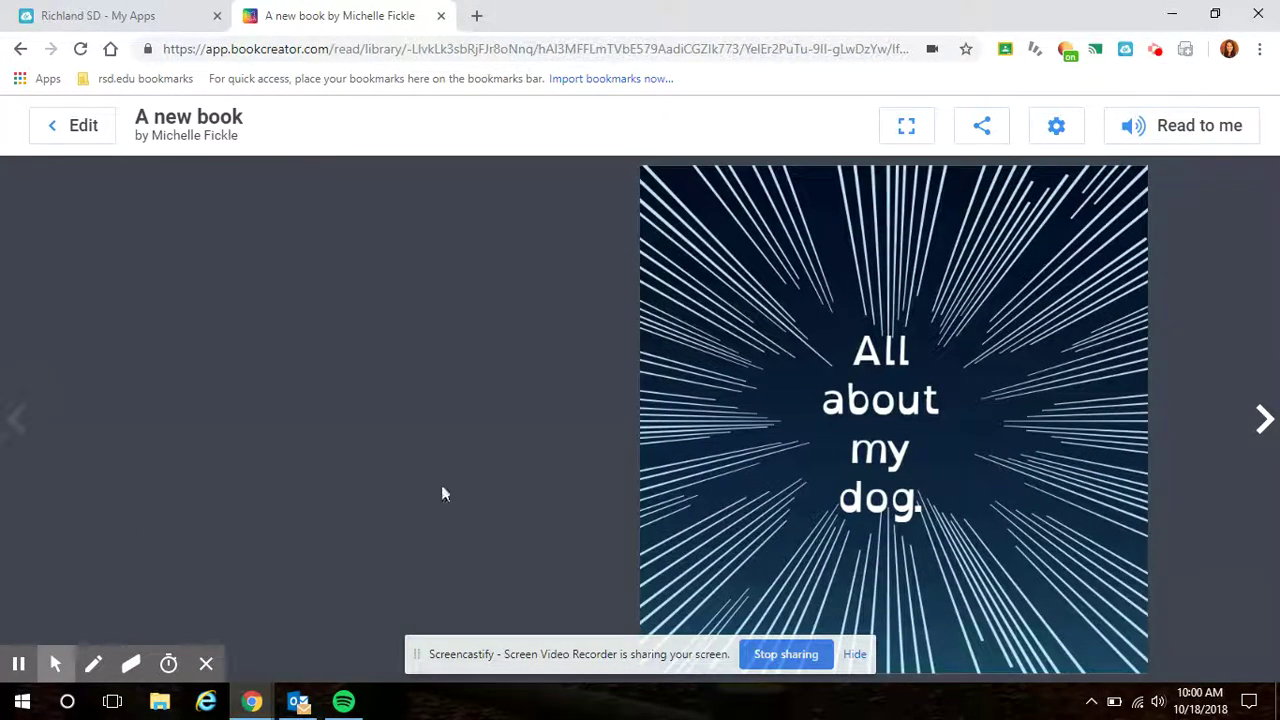
{"action": "left_click", "coordinate": [1258, 420]}
{"action": "left_click", "coordinate": [1254, 420]}
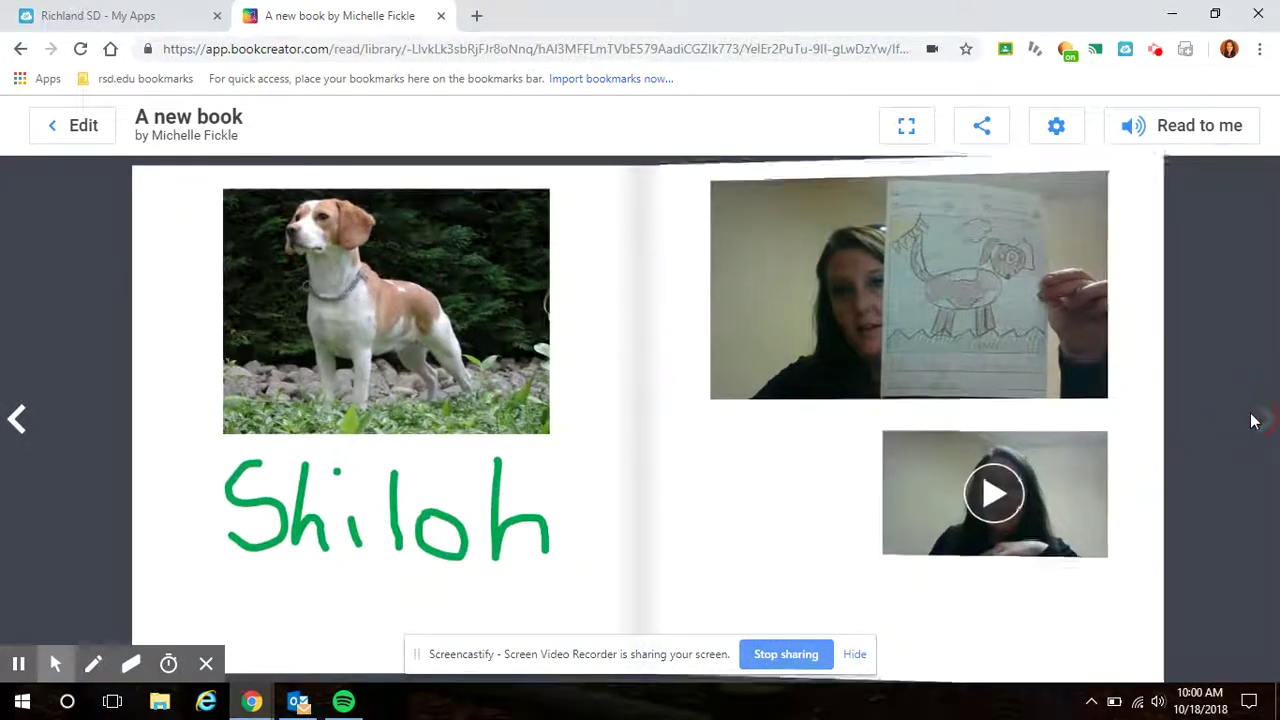
{"action": "left_click", "coordinate": [17, 419]}
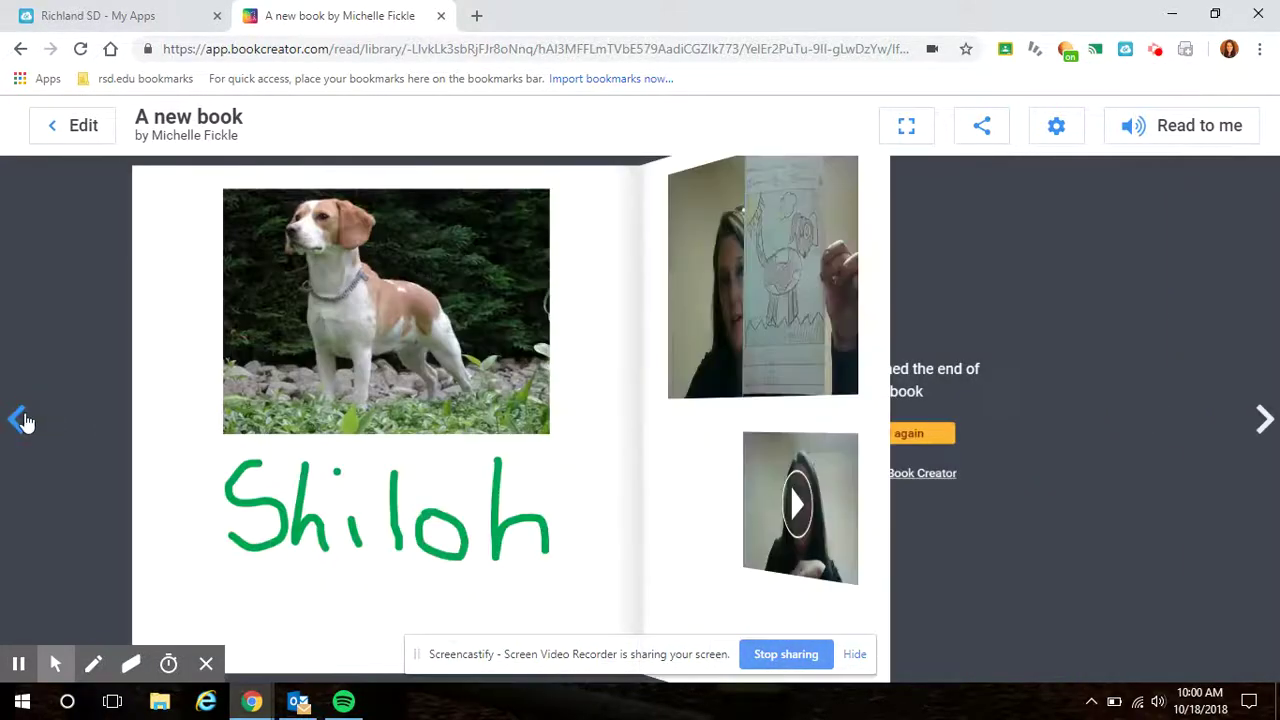
{"action": "left_click", "coordinate": [27, 420]}
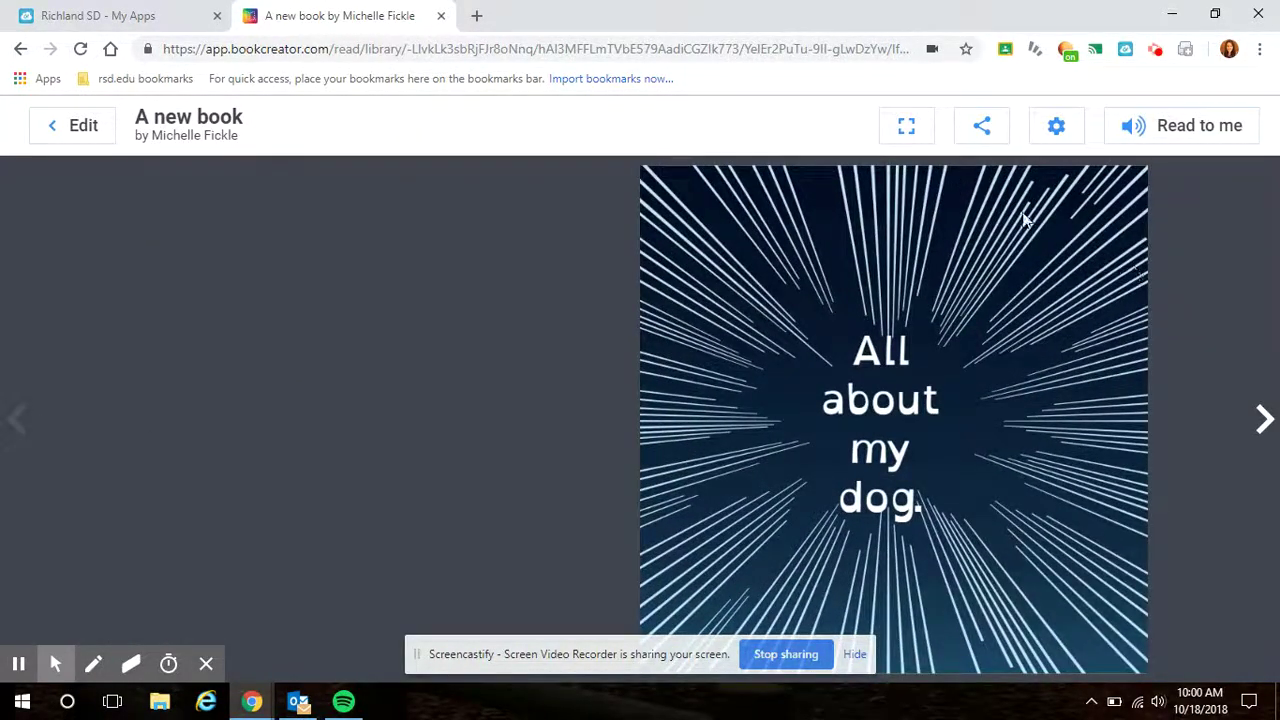
{"action": "left_click", "coordinate": [1207, 141]}
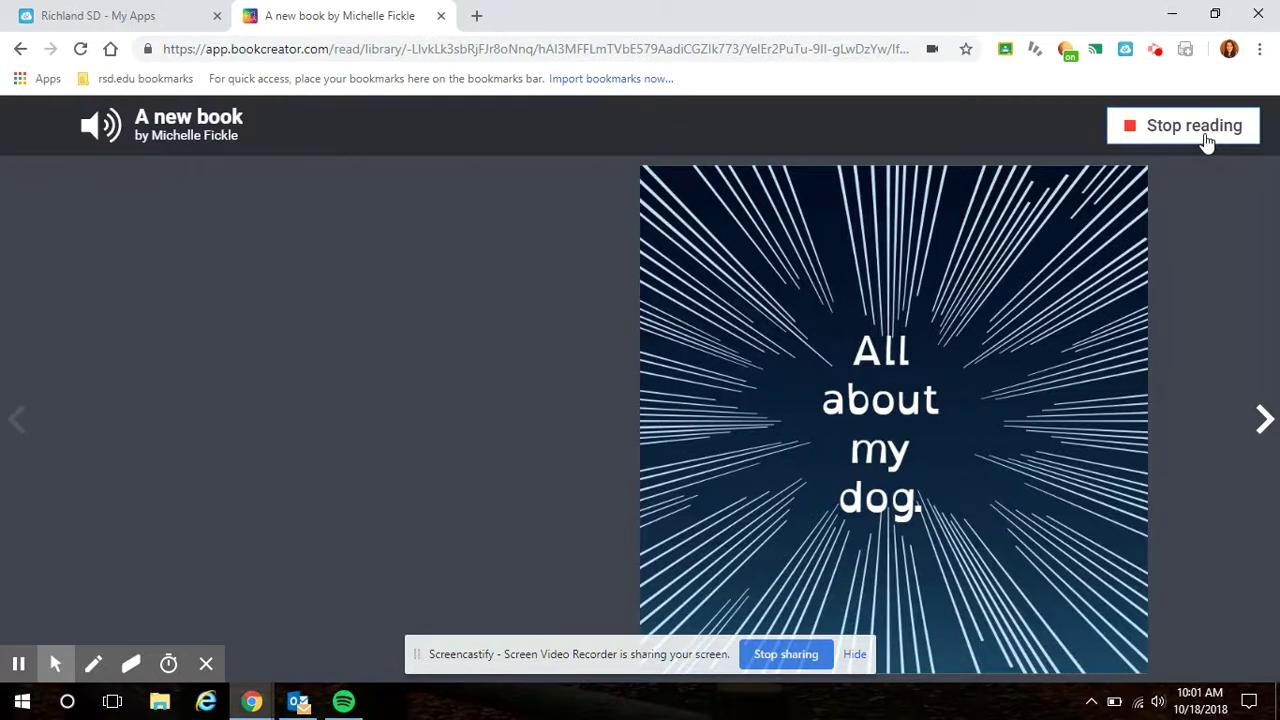